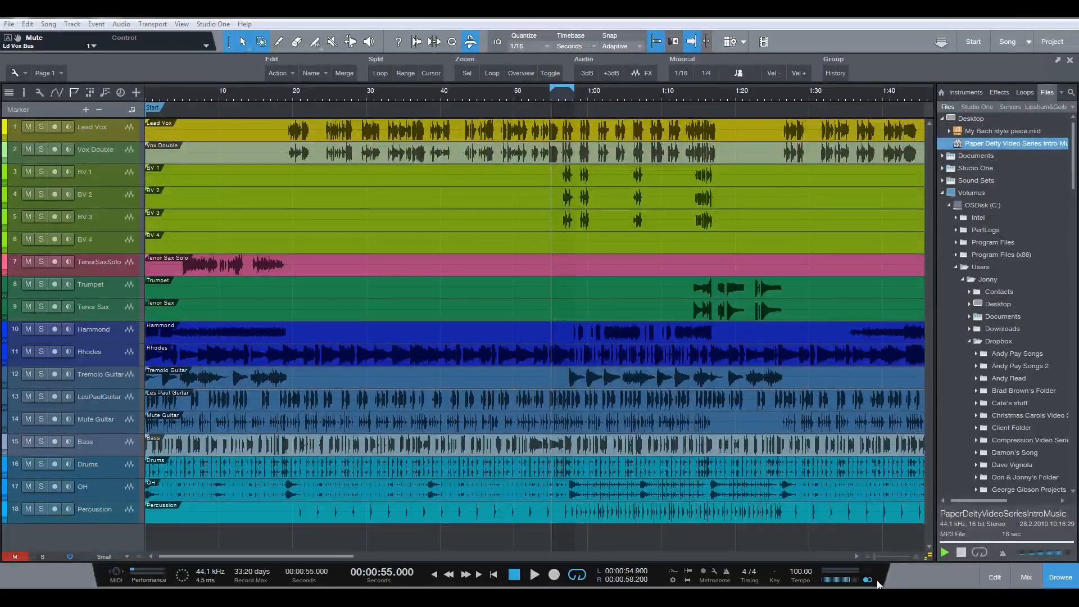
Show the mix console and lower the BV Bus volume to -3.1 dB
key(F3)
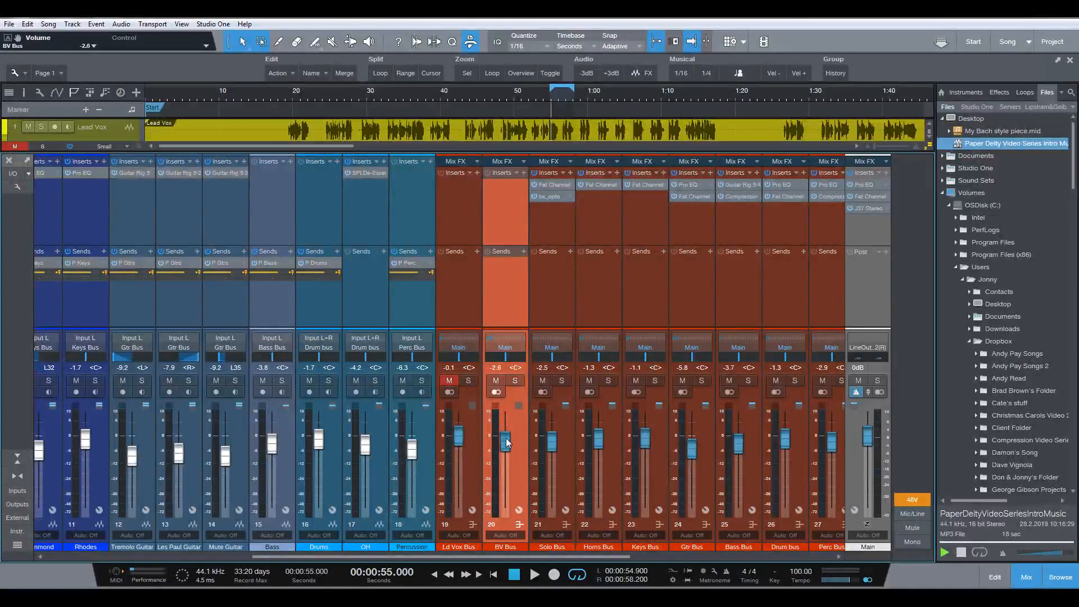
drag(506, 441, 508, 445)
Extend the end of the loop range to 1:07 and play back the full mix
drag(575, 86, 640, 87)
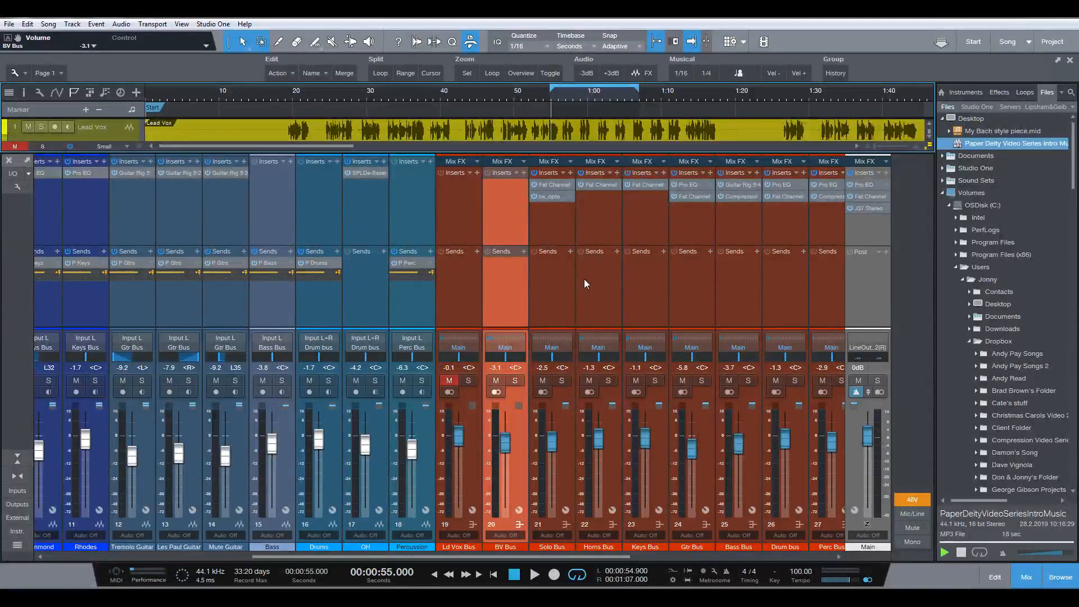
key(space)
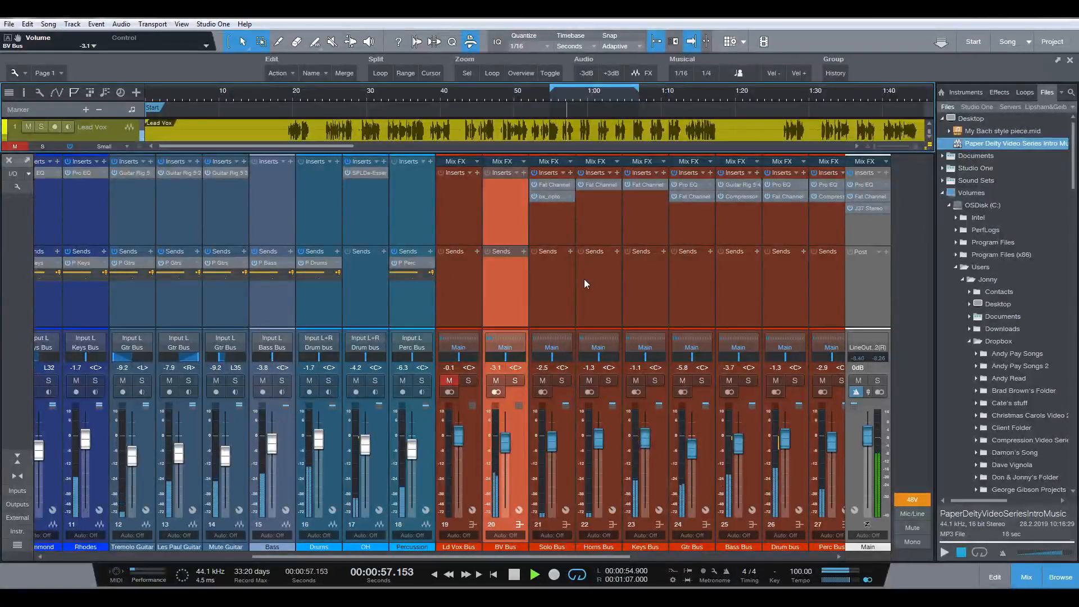
key(space)
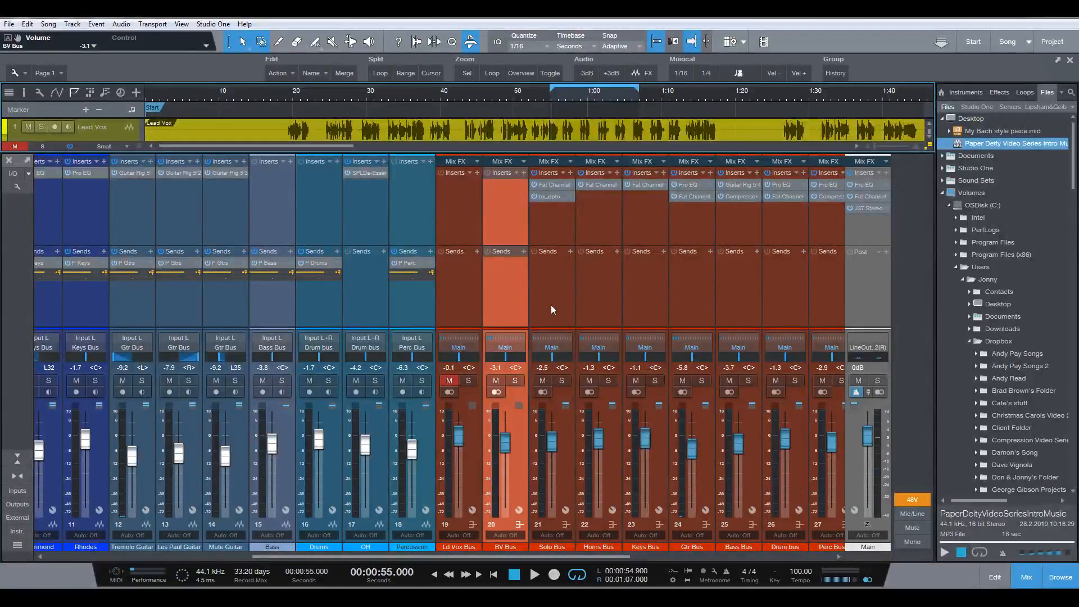
Solo the BV Bus channel and play back the backing vocals on their own
drag(424, 556, 137, 555)
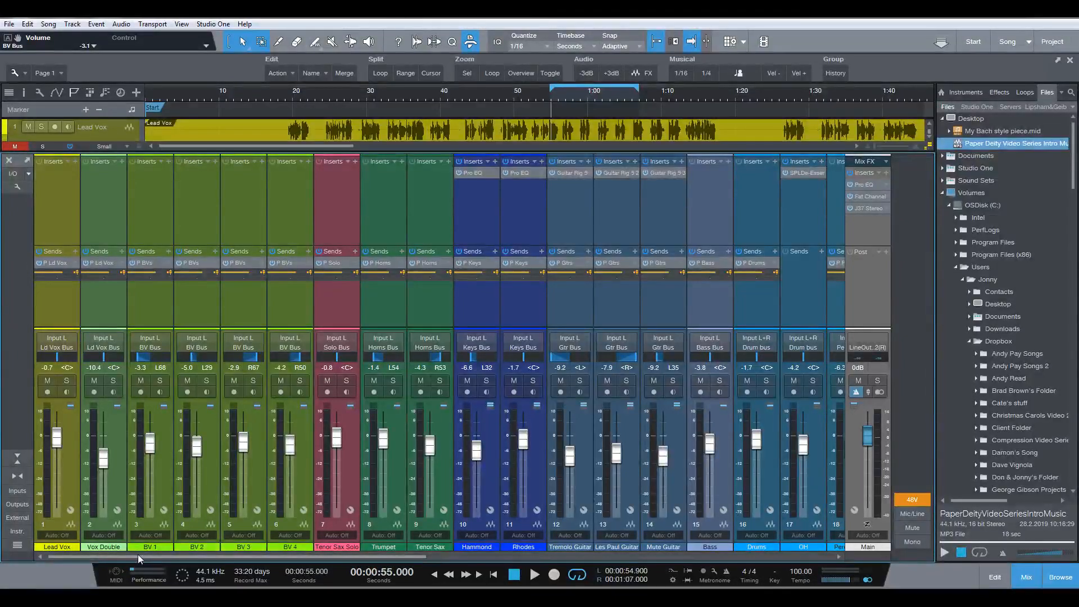
drag(137, 555, 460, 547)
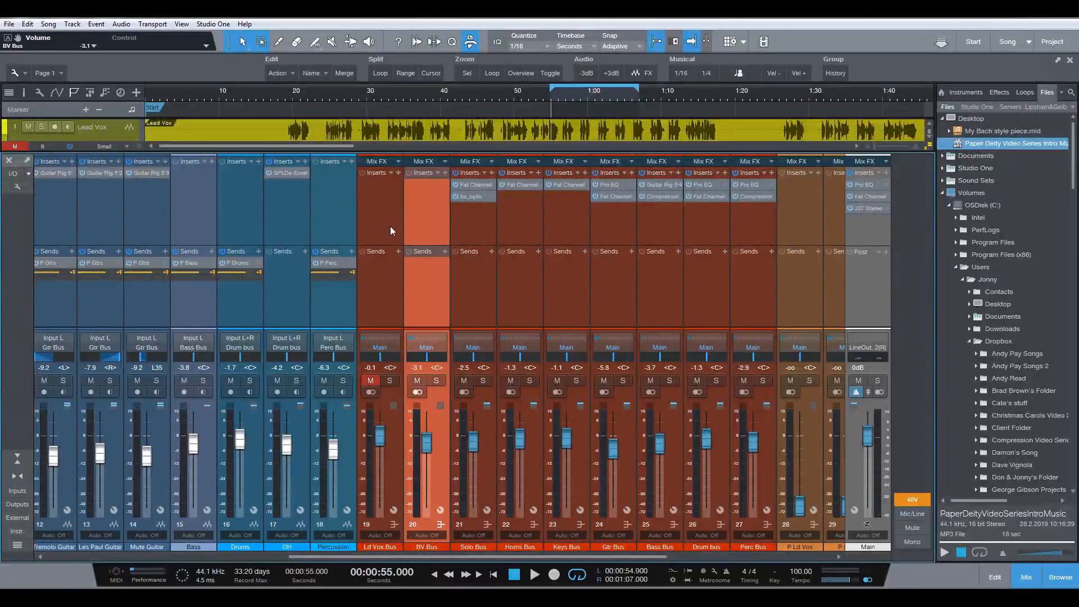
click(435, 381)
key(space)
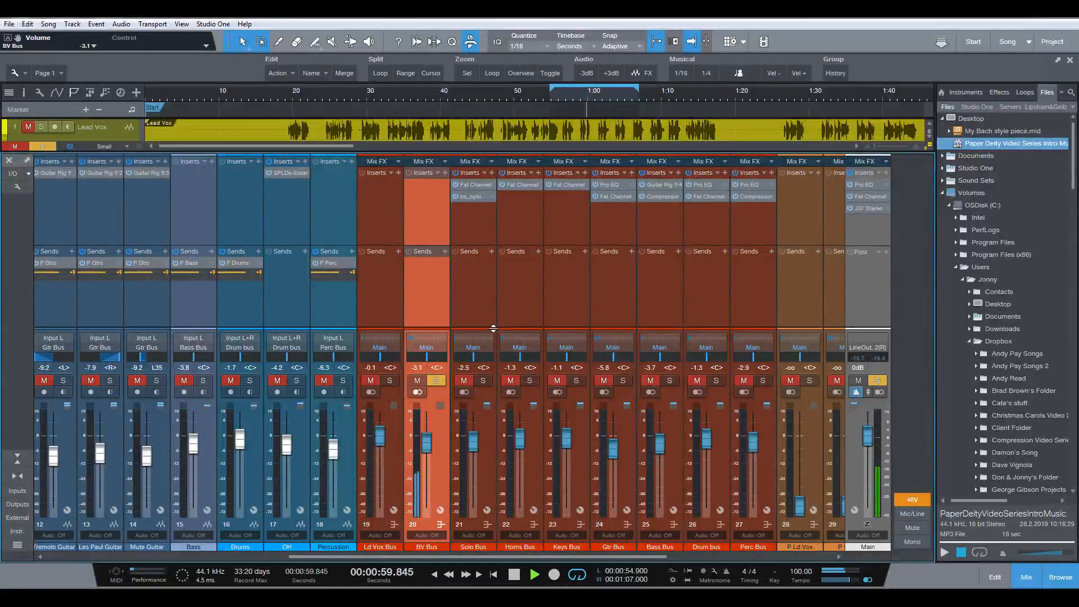
key(space)
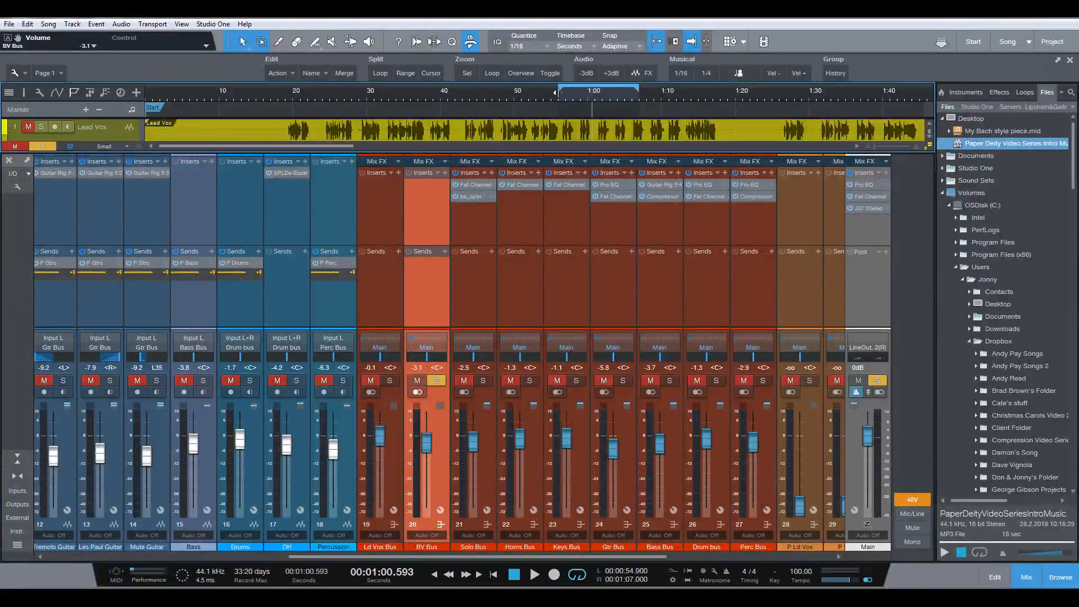
Narrow the loop range to 0:56–1:01 and play back the soloed backing vocals from its start
drag(558, 93, 558, 92)
drag(639, 93, 595, 98)
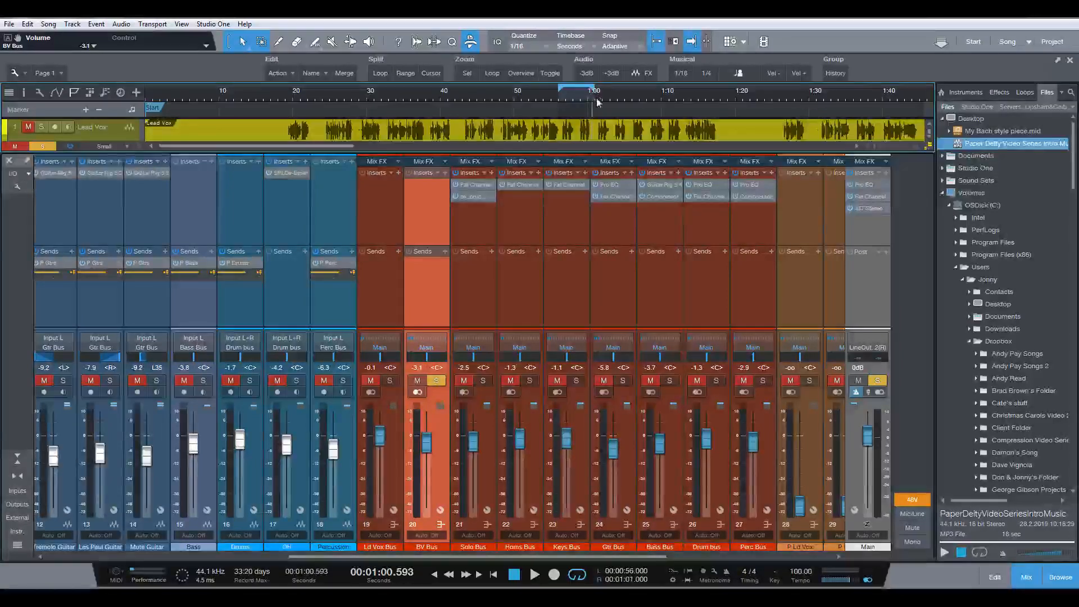
click(559, 97)
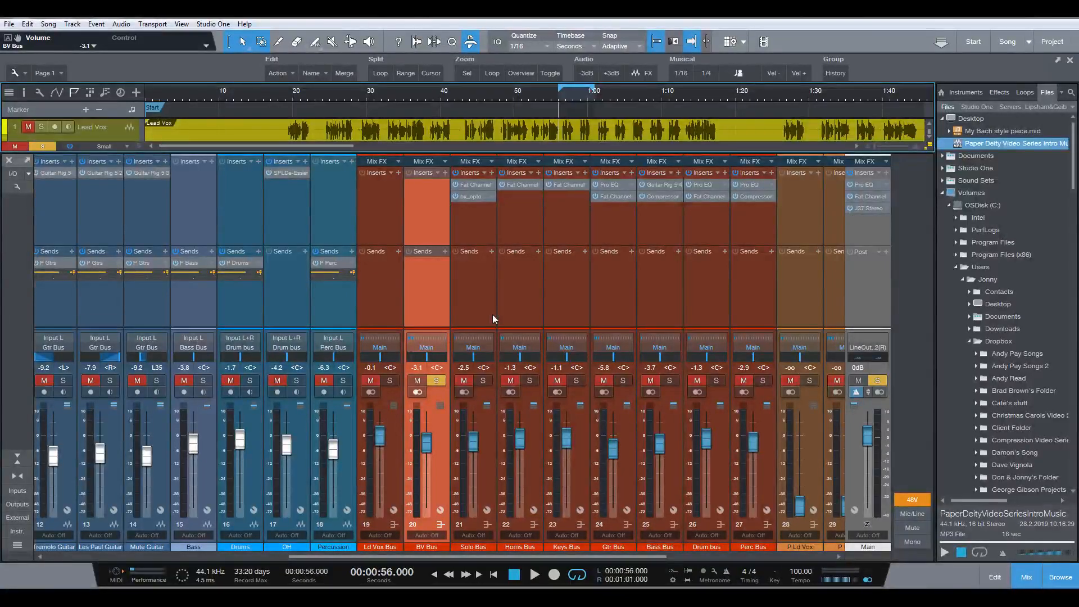
key(space)
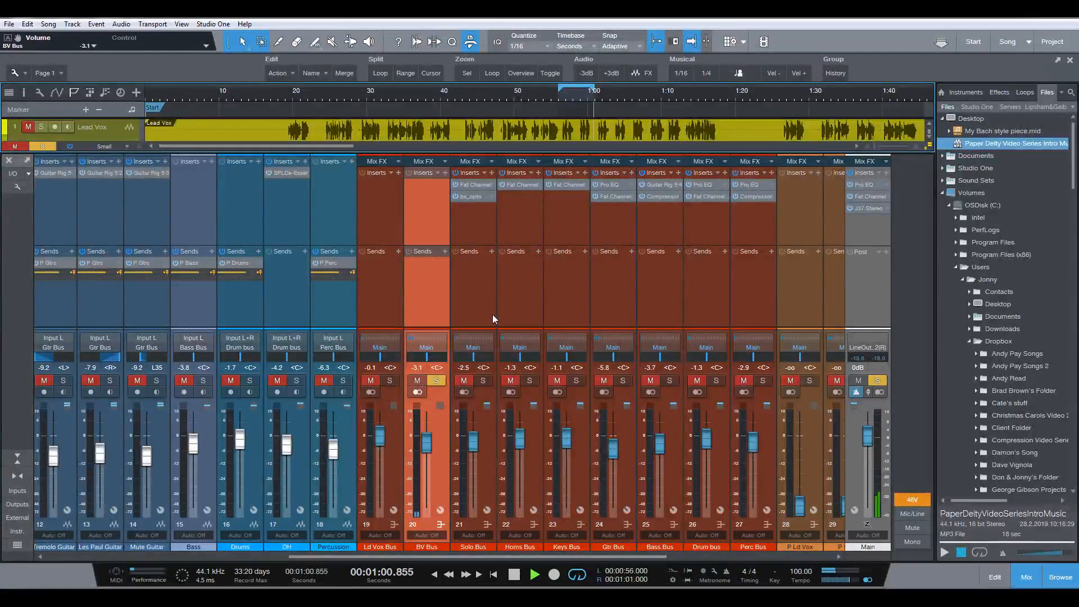
key(space)
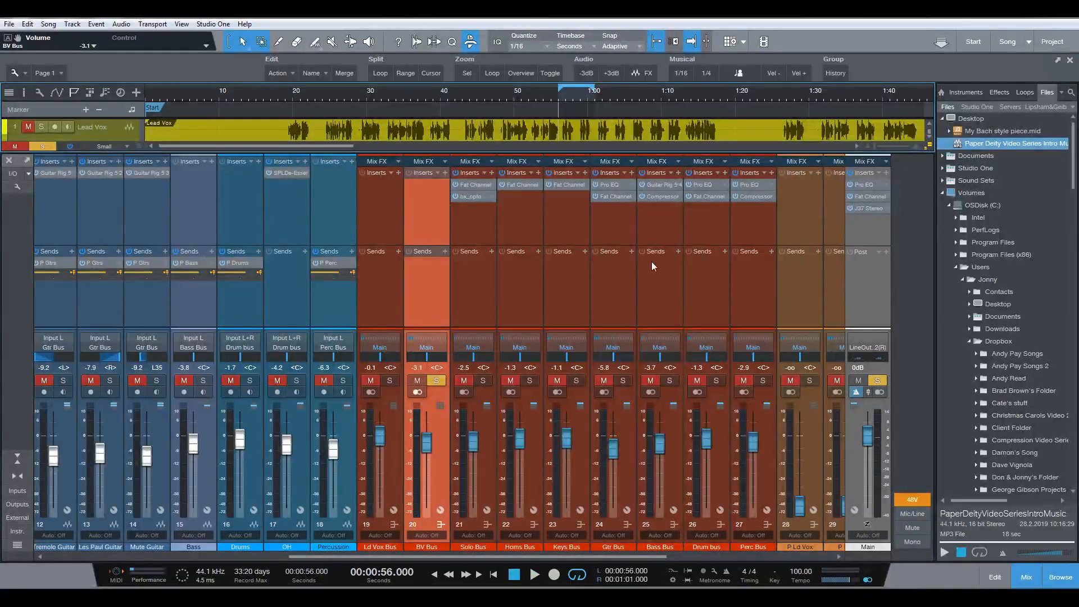
Insert the Waves NS1 Stereo noise suppressor from the effects browser on the BV Bus
click(1004, 93)
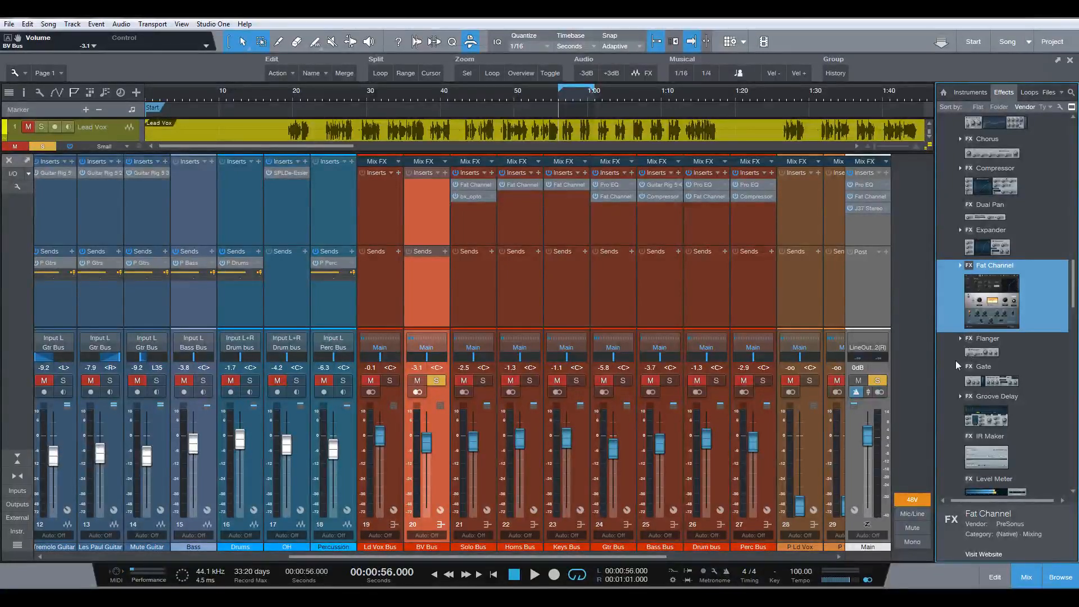
scroll(956, 359, down, 10)
scroll(953, 365, down, 8)
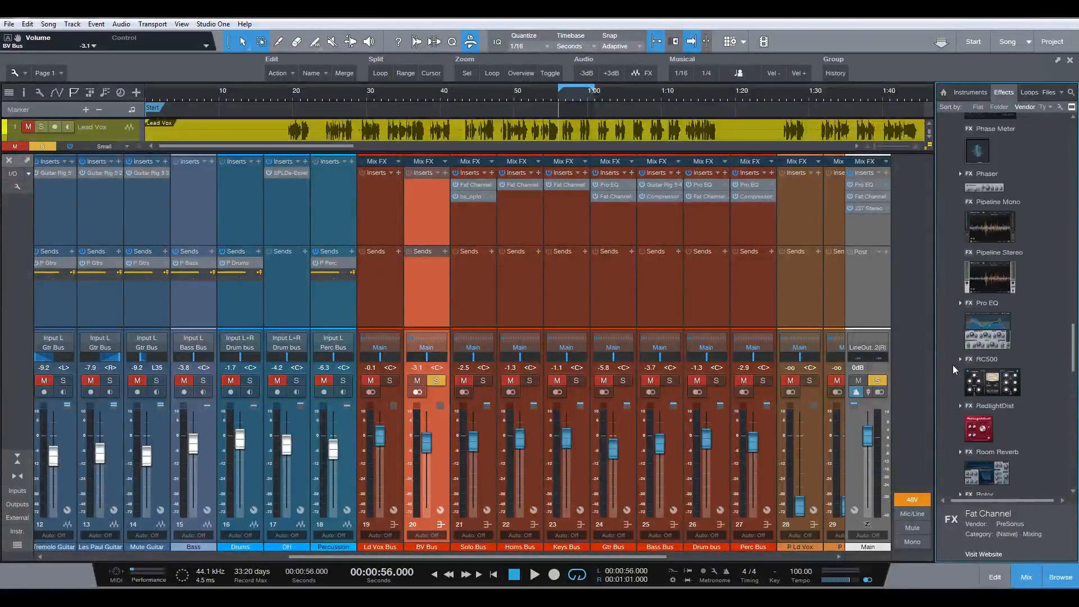
scroll(953, 365, down, 10)
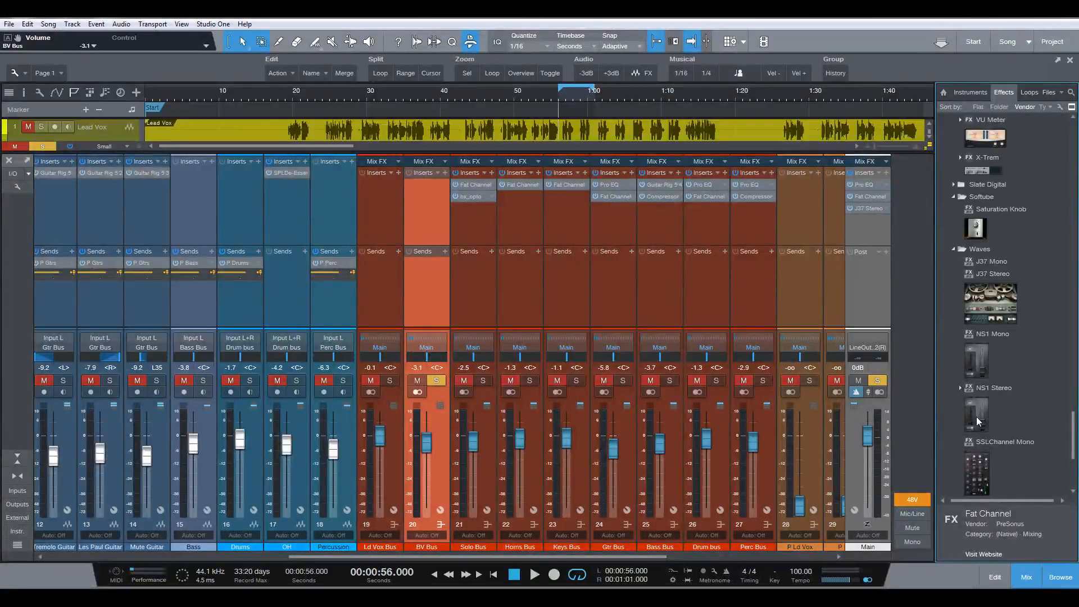
drag(977, 417, 430, 216)
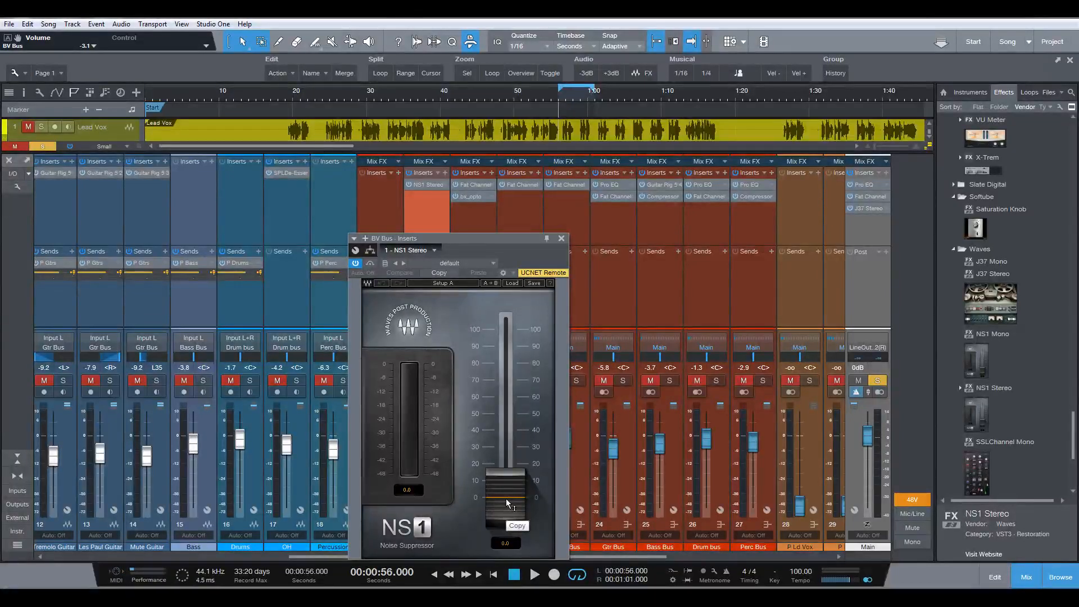
Set the NS1 noise suppression to 1.0 during playback, close the plug-in and listen to the backing vocals again
key(space)
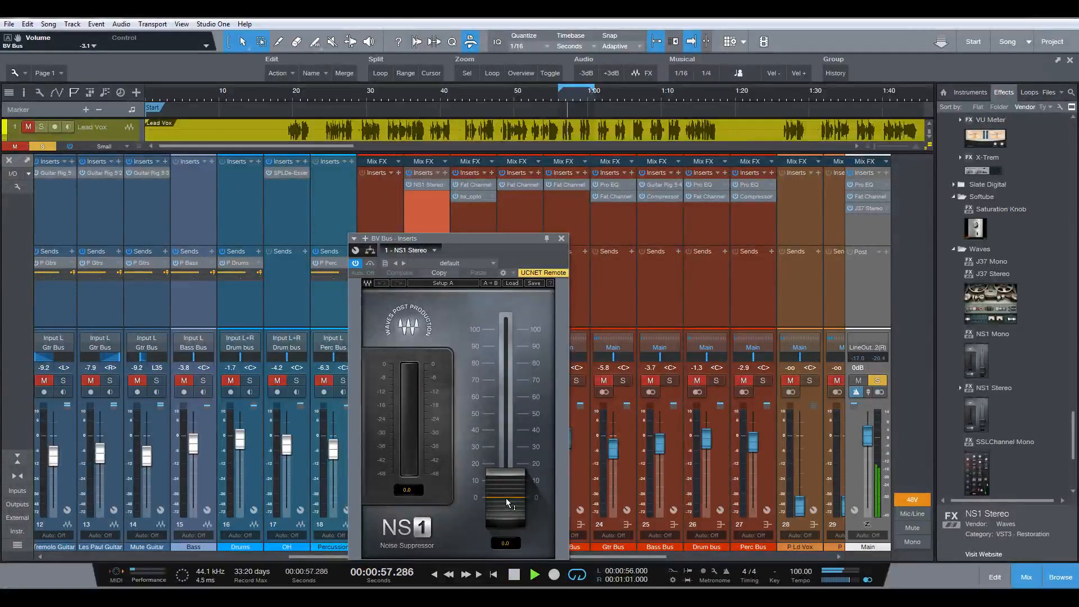
drag(507, 497, 507, 496)
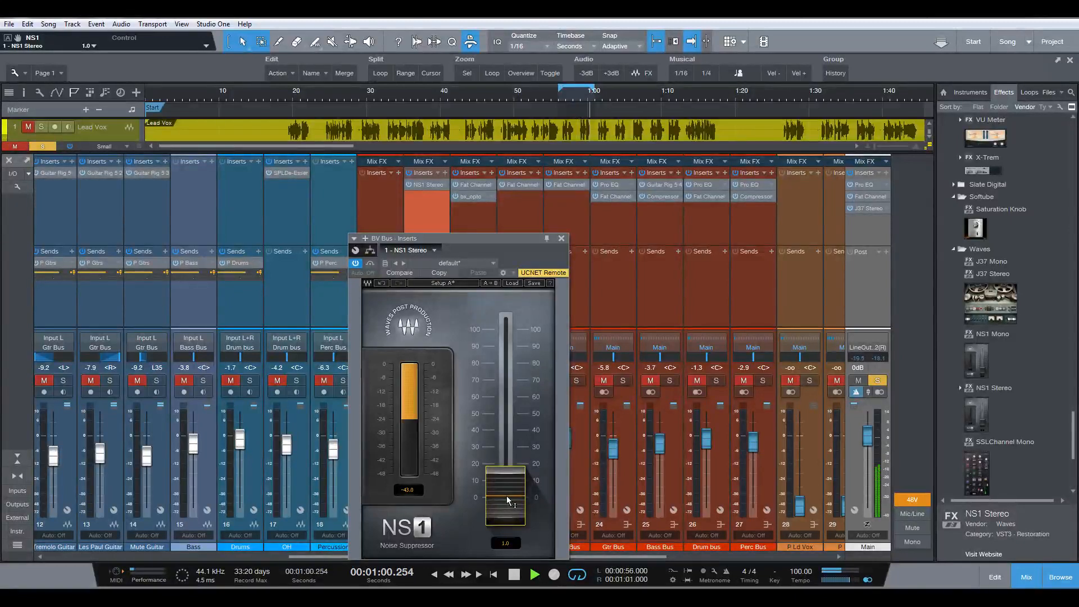
key(space)
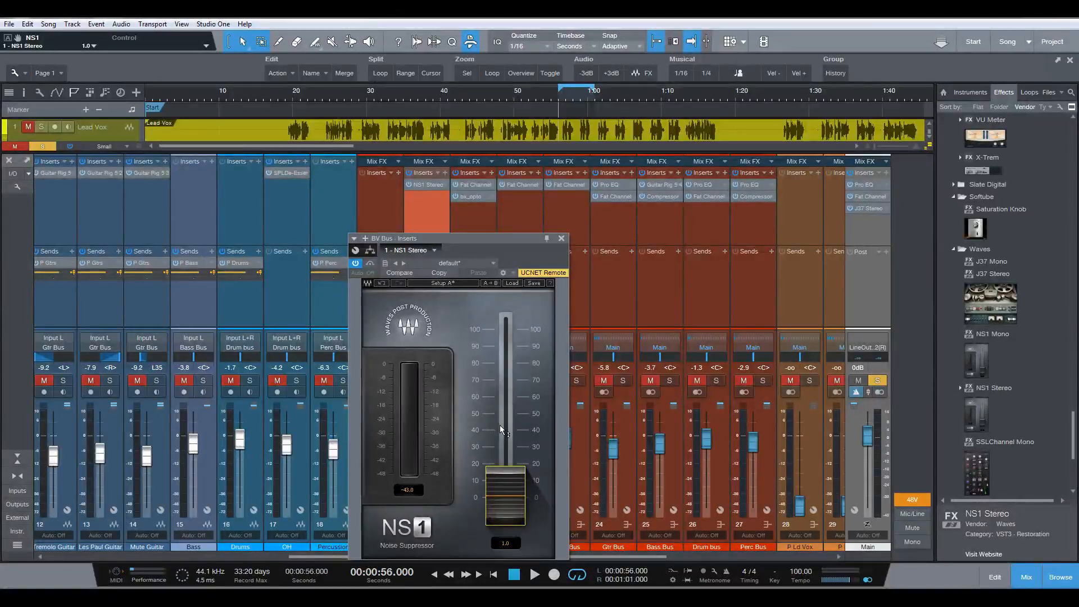
click(561, 239)
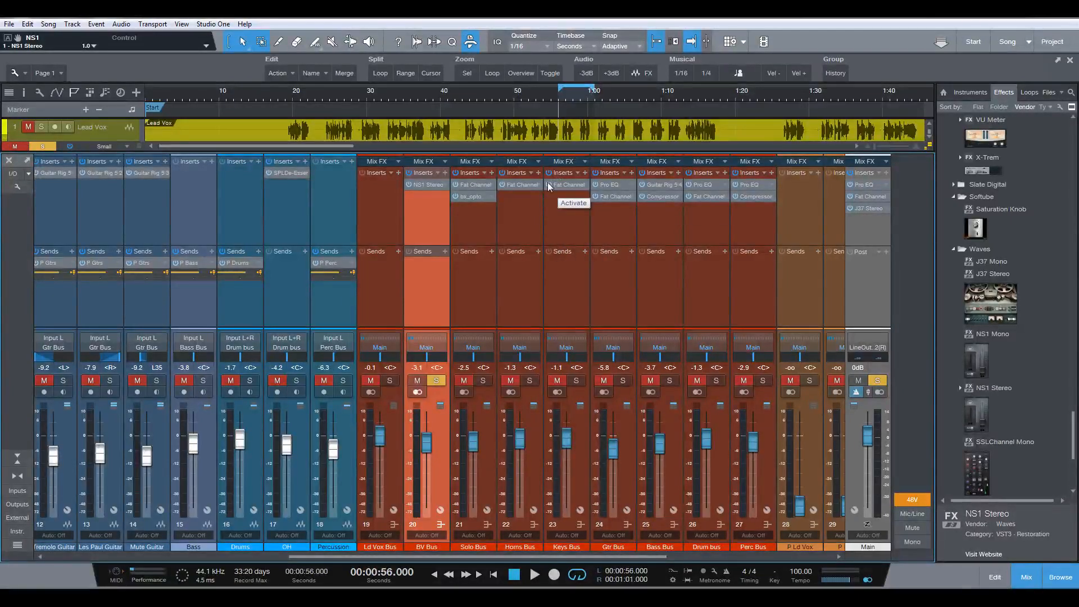
key(space)
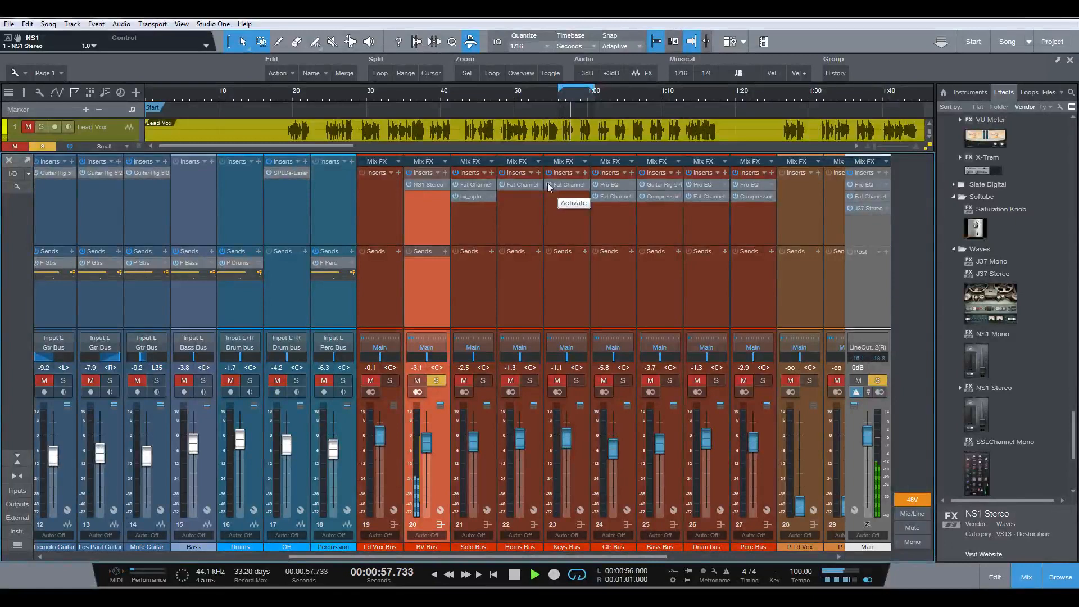
key(space)
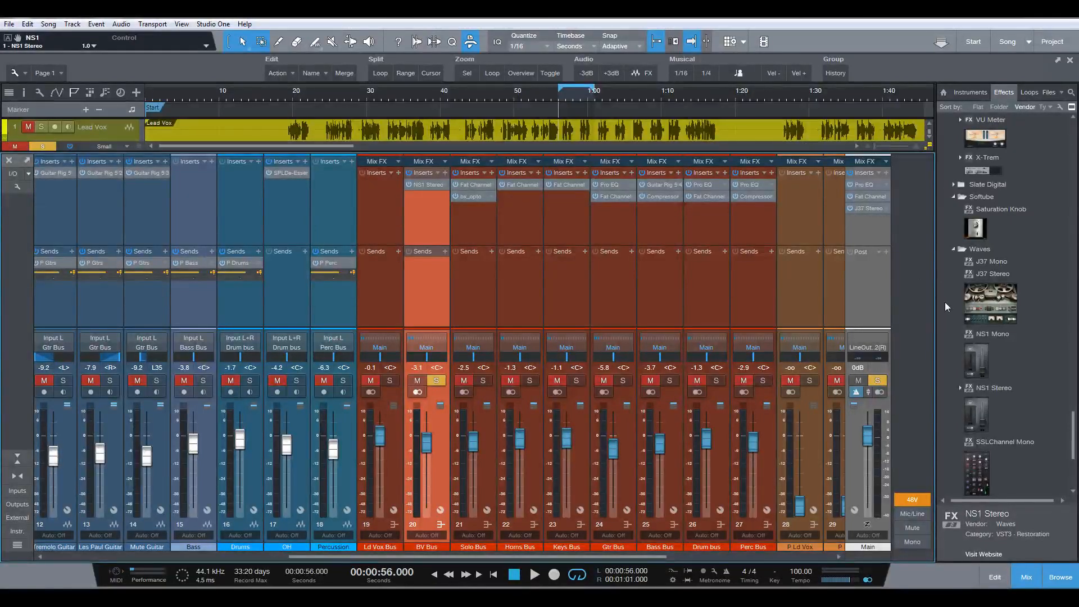
Insert the SPL De-Esser on the BV Bus after the NS1 Stereo
scroll(946, 302, down, 1)
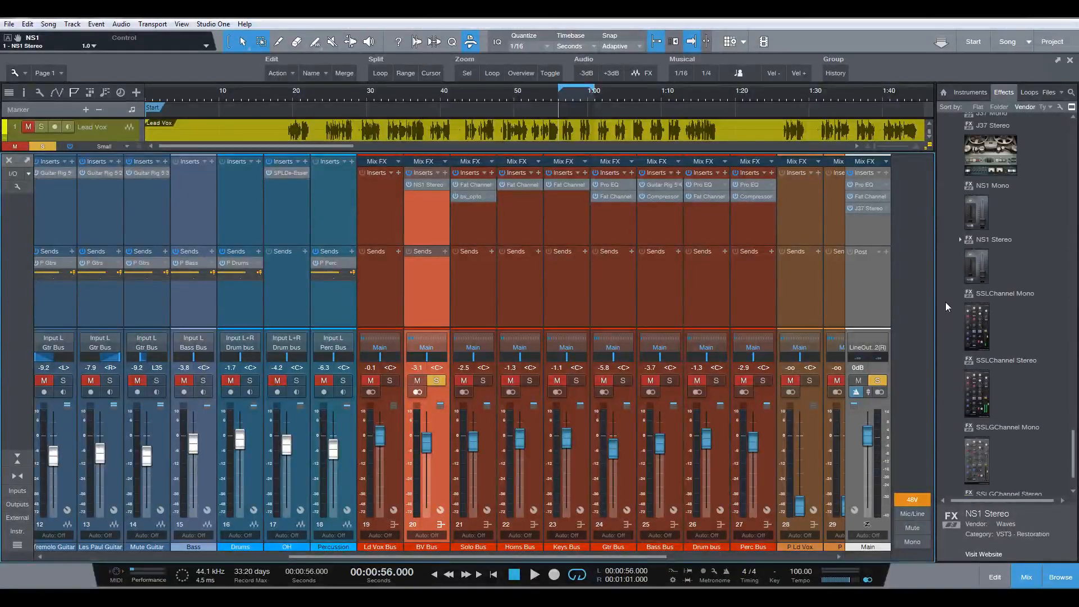
scroll(946, 302, up, 15)
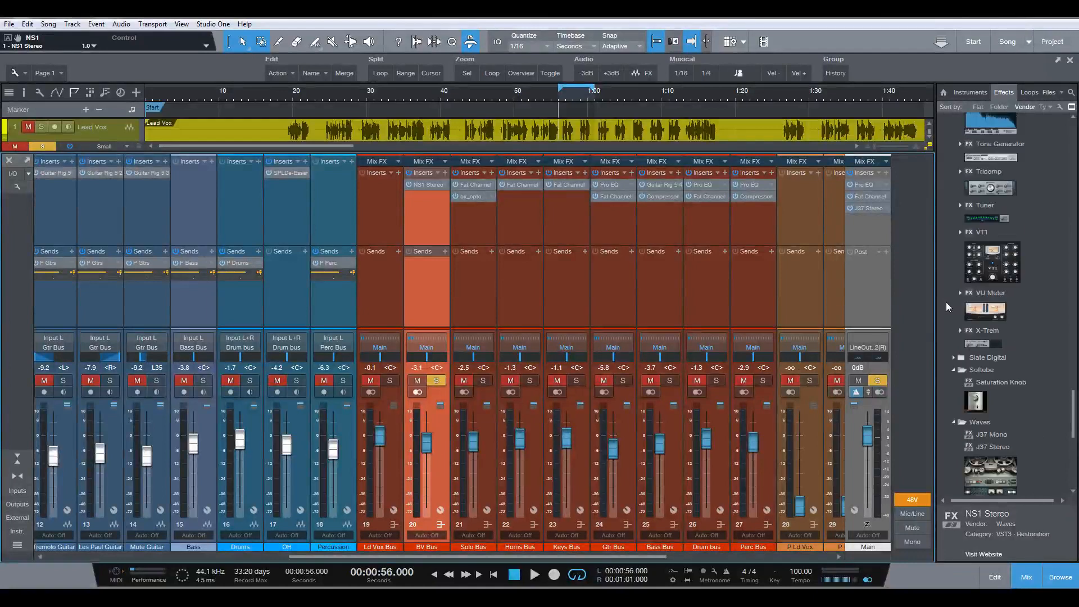
scroll(946, 309, up, 10)
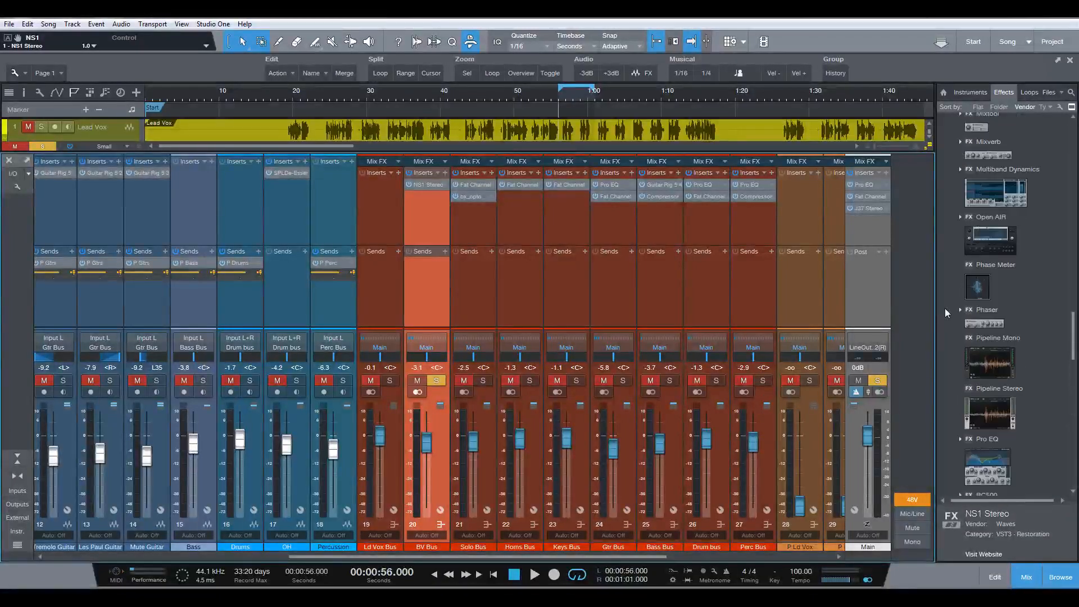
scroll(946, 308, up, 10)
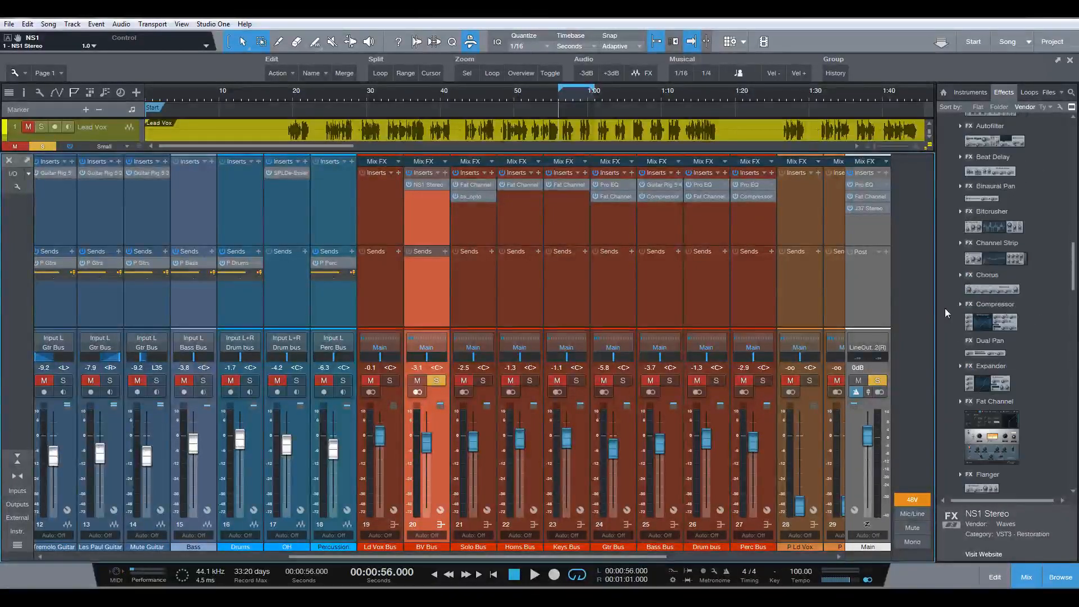
scroll(946, 309, up, 2)
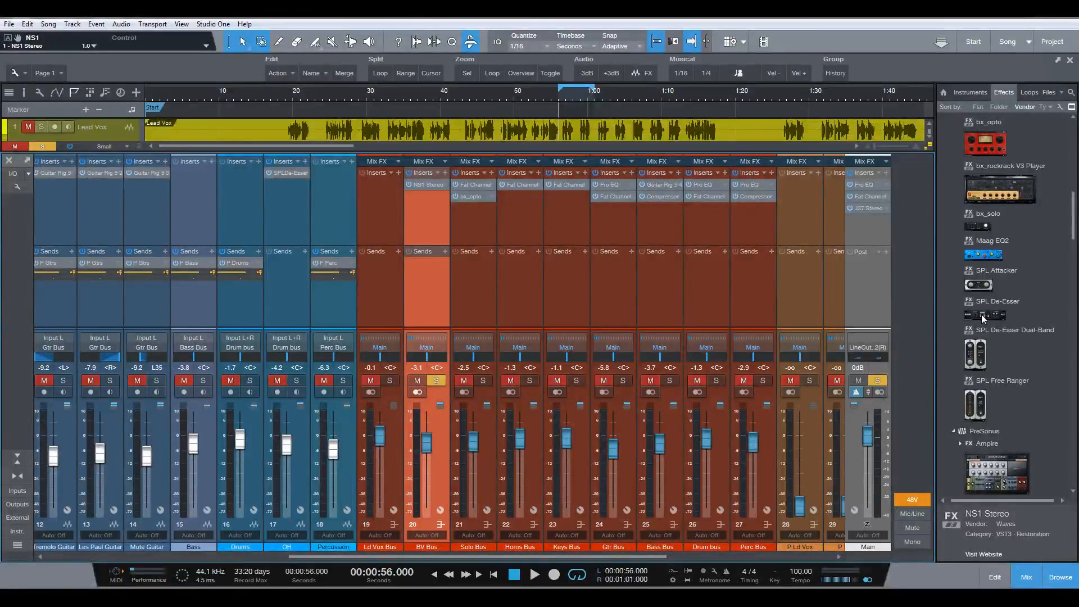
drag(981, 315, 425, 220)
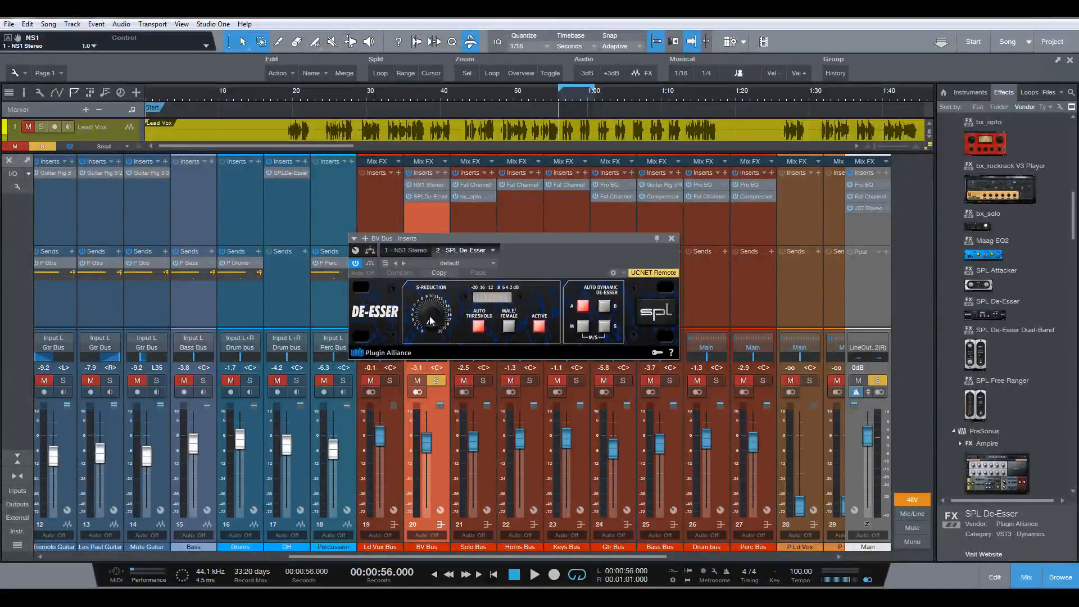
Set the De-Esser's S-Reduction to 8.52 during loop playback and close the plug-in window
key(space)
drag(430, 316, 440, 290)
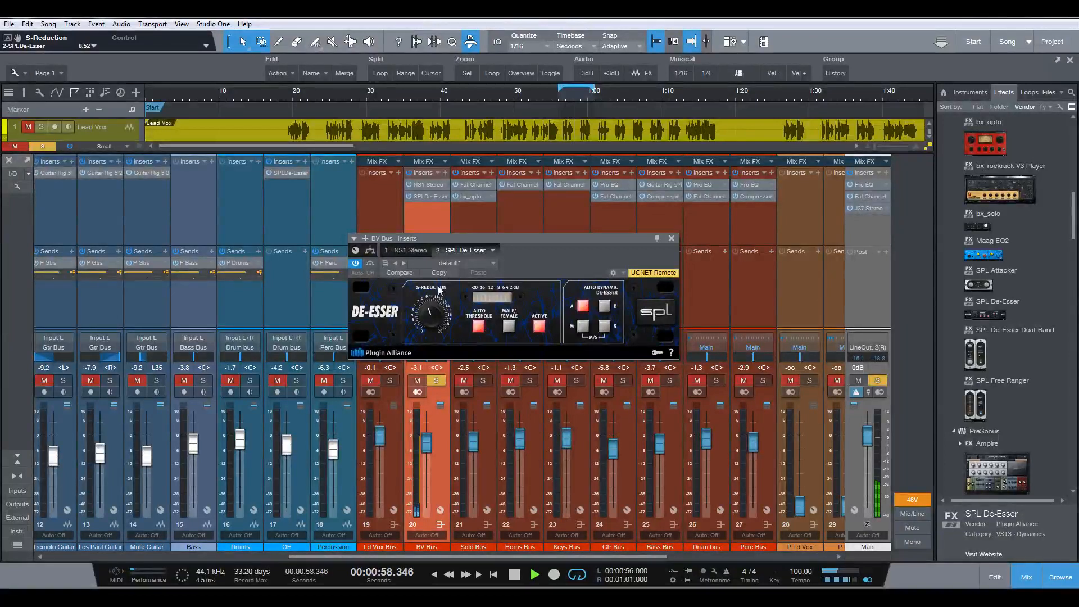
key(space)
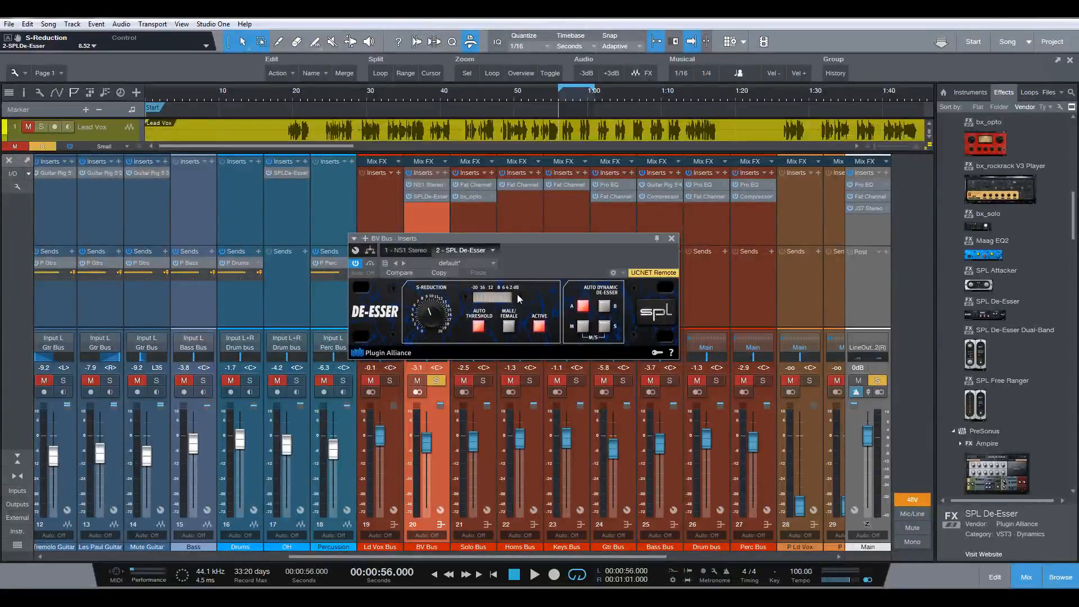
click(672, 239)
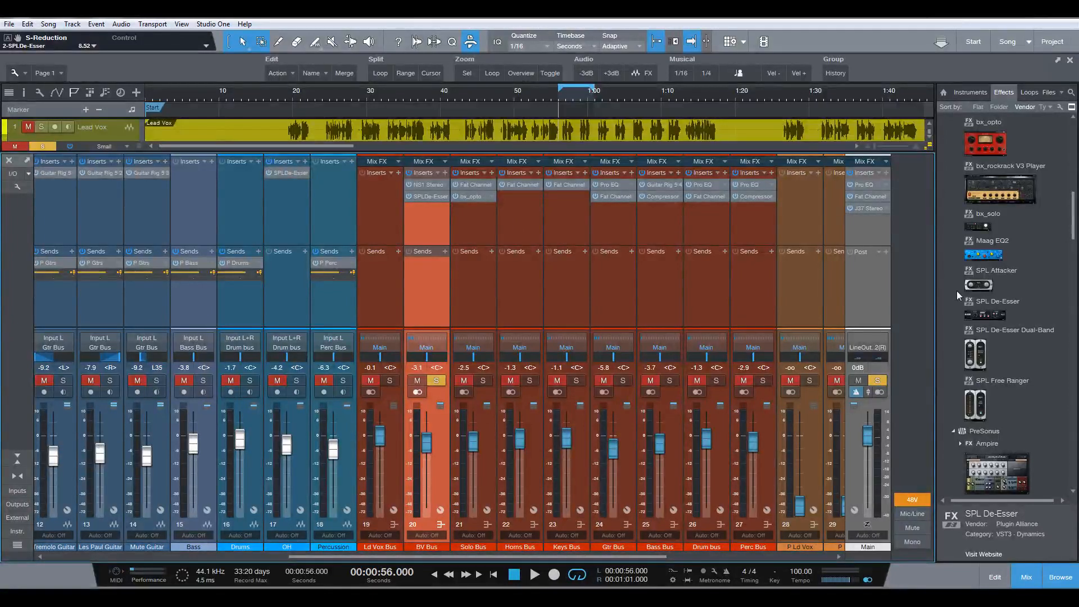
Insert the Pro EQ on the BV Bus after the De-Esser and move its window clear of the faders
scroll(957, 291, down, 10)
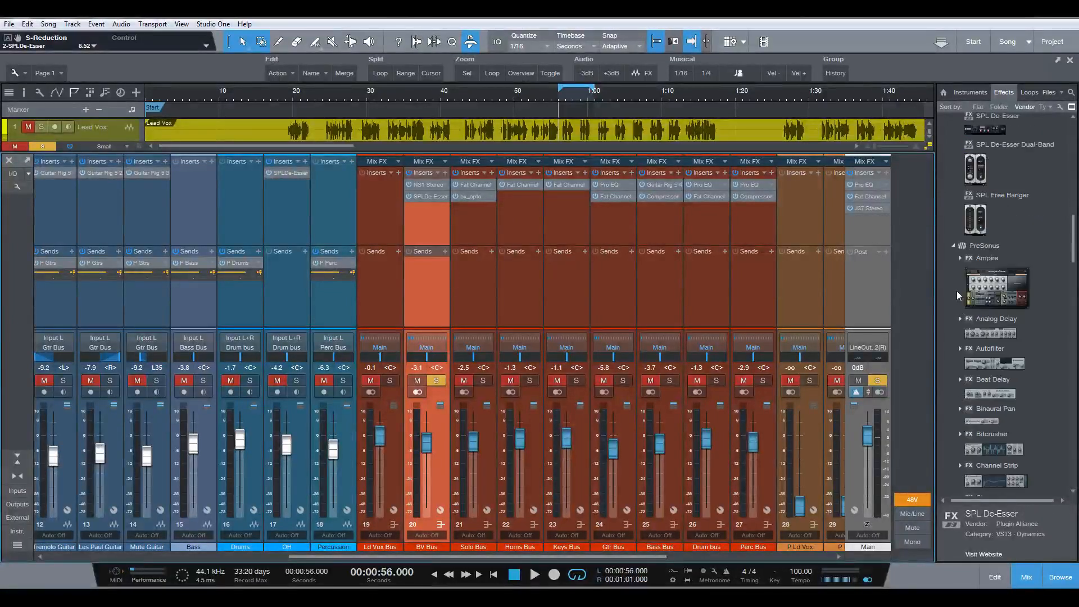
scroll(957, 291, down, 10)
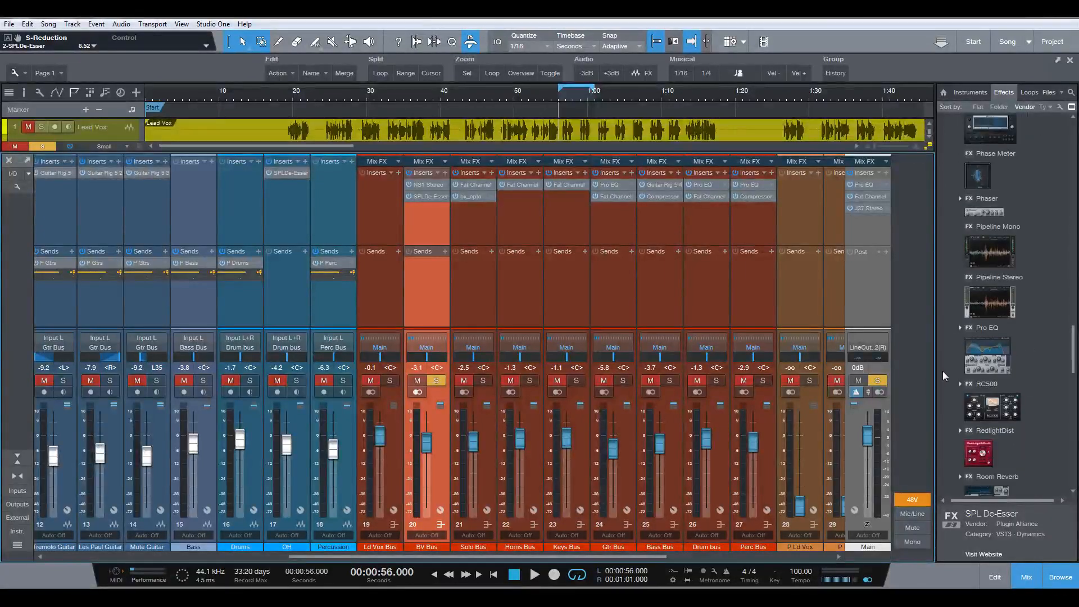
drag(943, 371, 430, 229)
drag(517, 242, 528, 166)
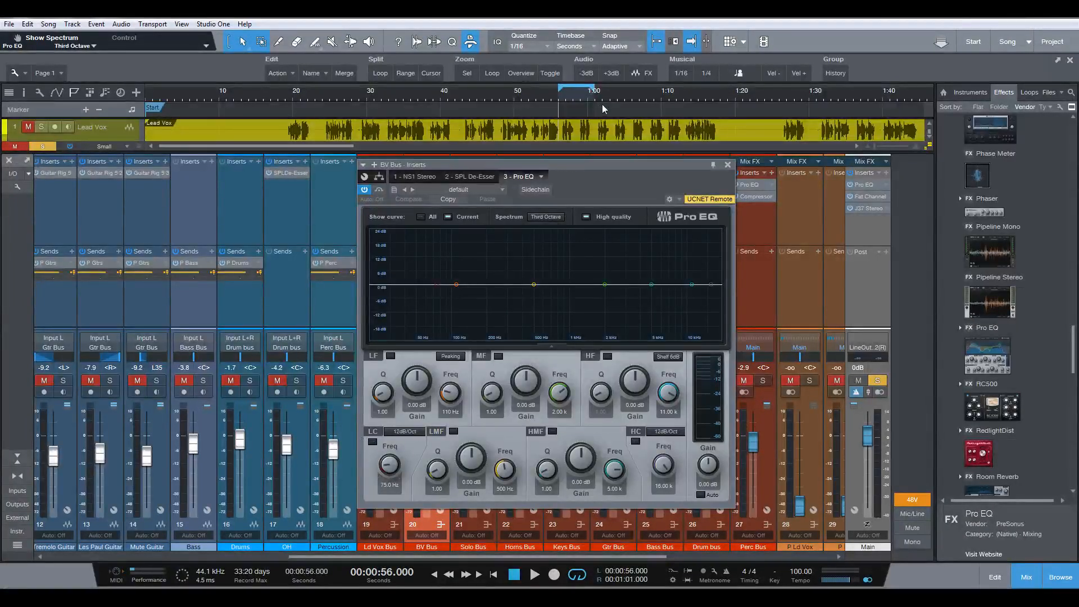
Start loop playback and enable the Pro EQ's low cut on the BV Bus at 135 Hz
key(space)
click(373, 442)
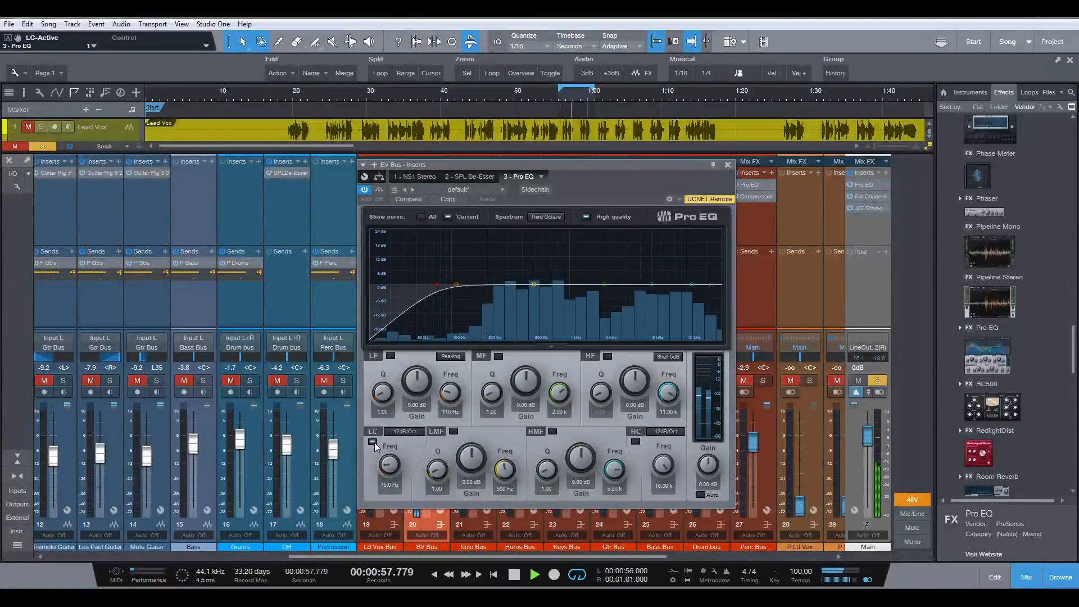
mouse_move(389, 464)
mouse_down()
mouse_move(397, 446)
mouse_move(398, 461)
mouse_up()
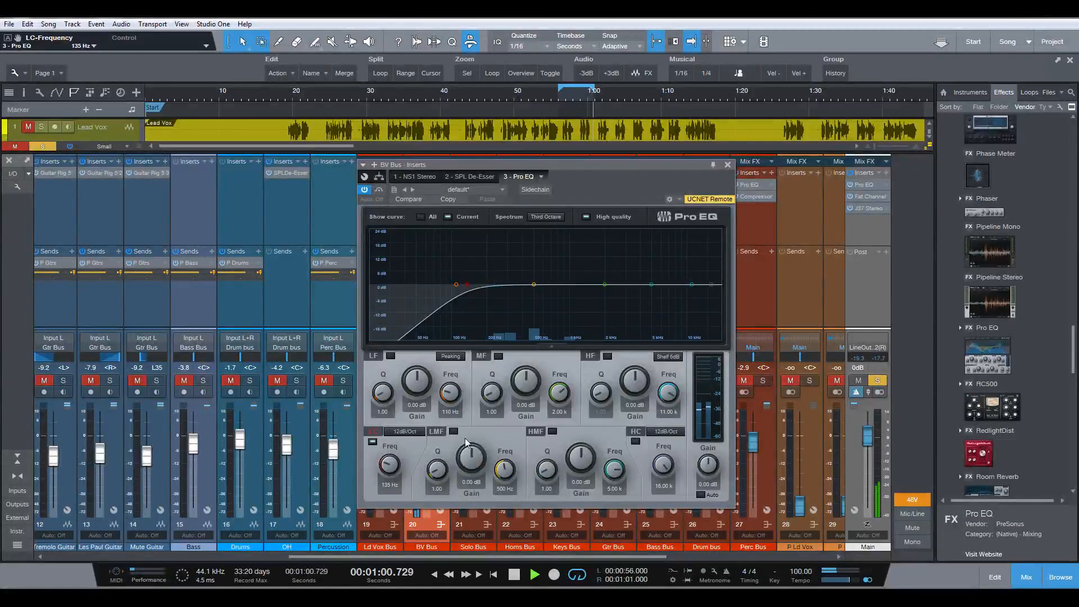
Set a narrow LMF cut of -11.52 dB at 390 Hz with a Q of about 11 while the loop plays
drag(439, 475, 504, 467)
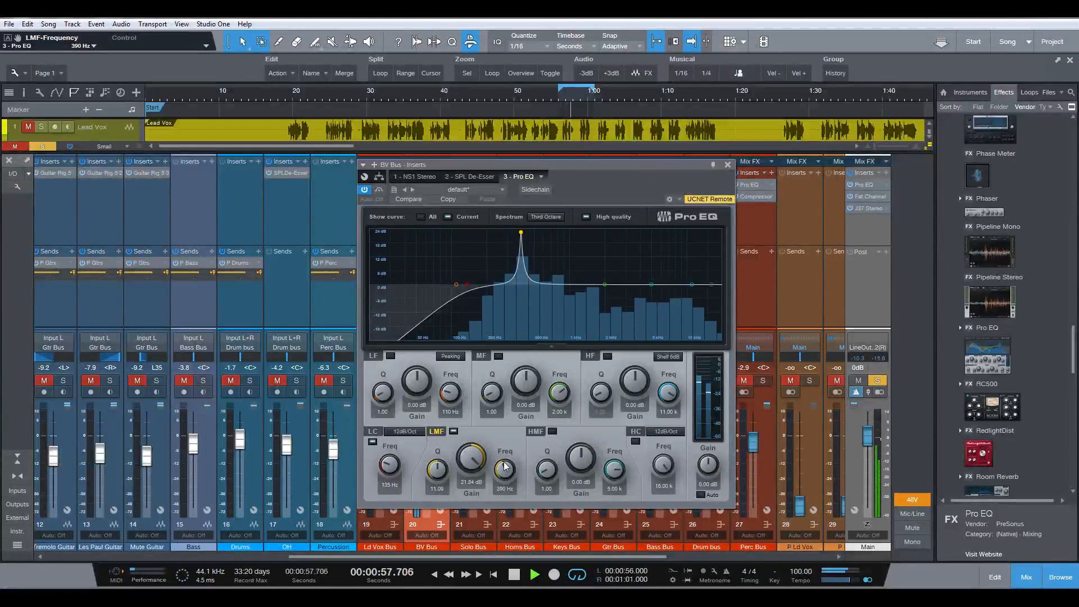
drag(471, 455, 471, 459)
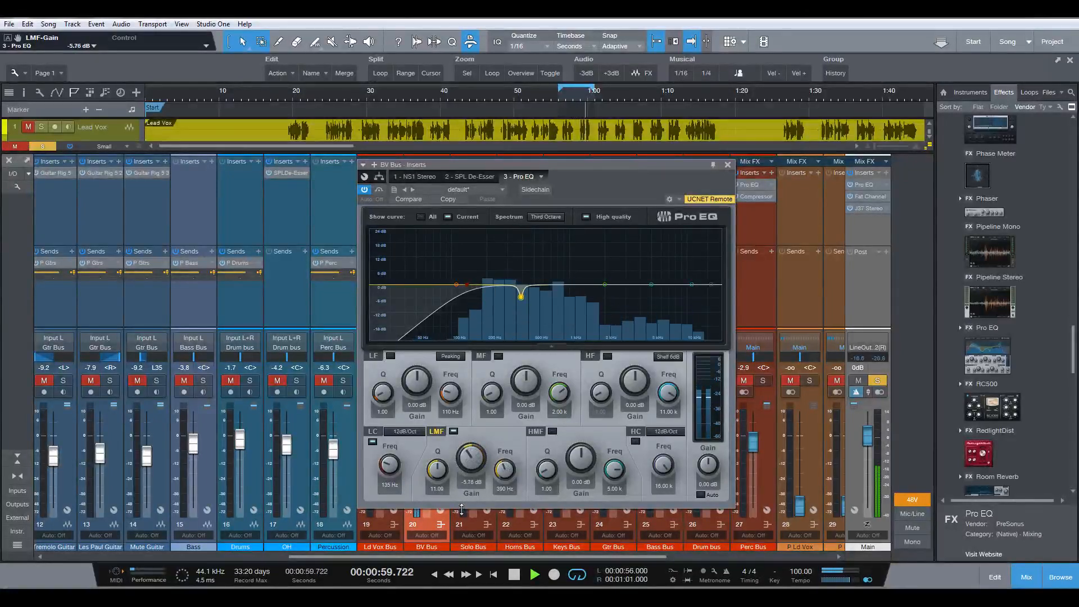
drag(461, 510, 461, 520)
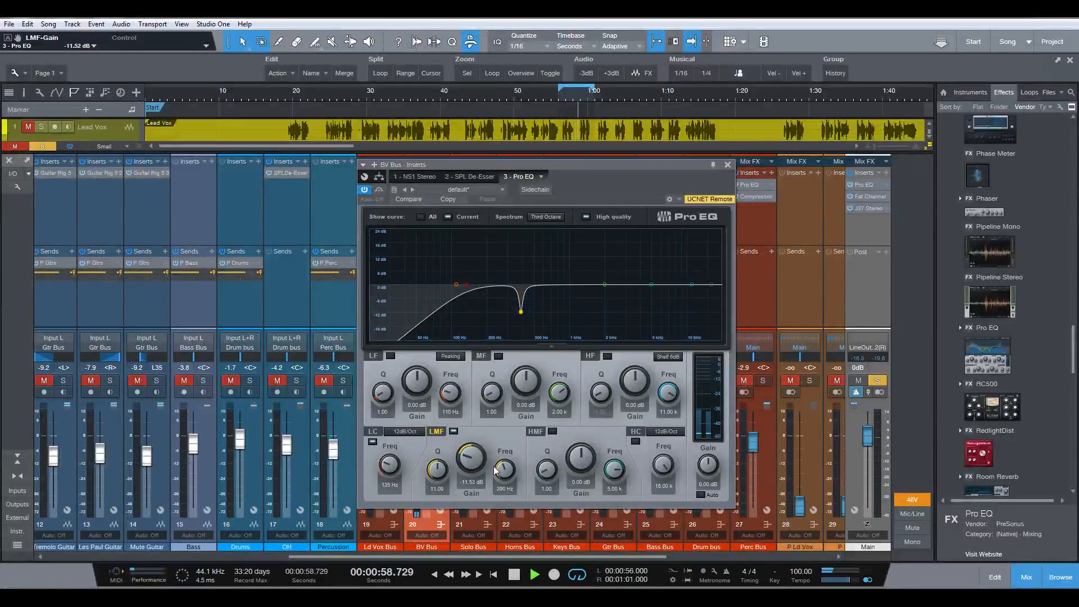
drag(504, 472, 503, 471)
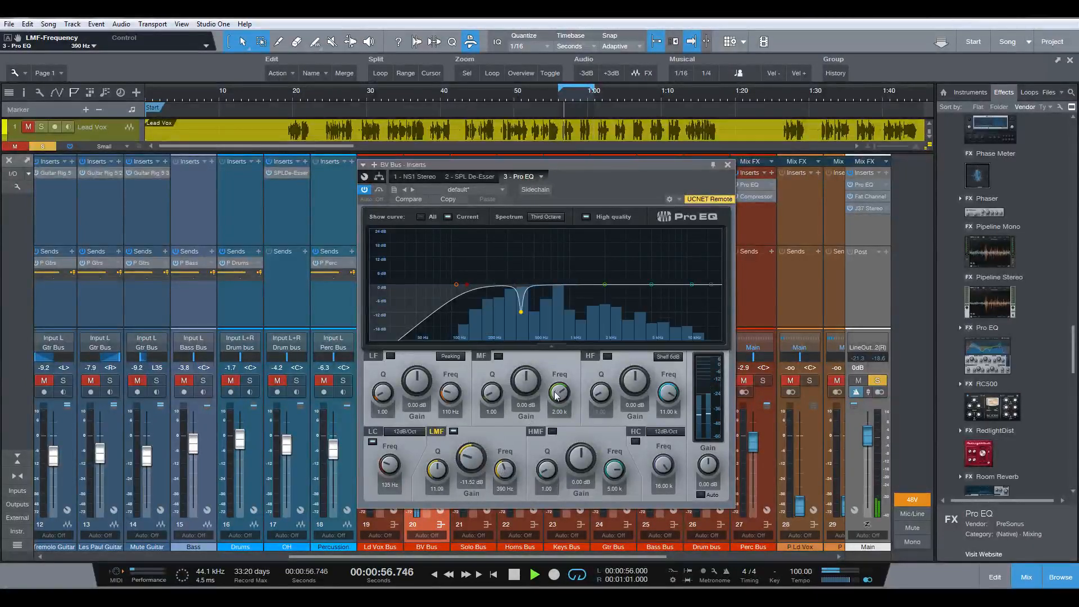
key(space)
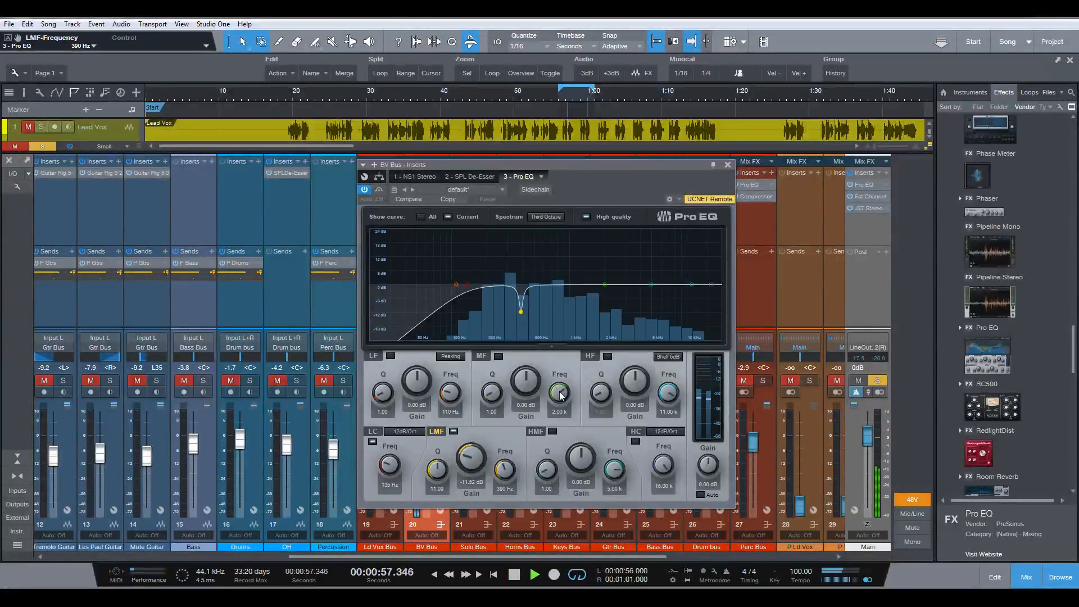
Boost the MF band 3.84 dB at 1.35 kHz, the HMF band 2.64 dB at 3.56 kHz and the HF band 4.08 dB
mouse_move(559, 388)
mouse_down()
mouse_move(560, 397)
mouse_move(533, 378)
mouse_move(571, 382)
mouse_up()
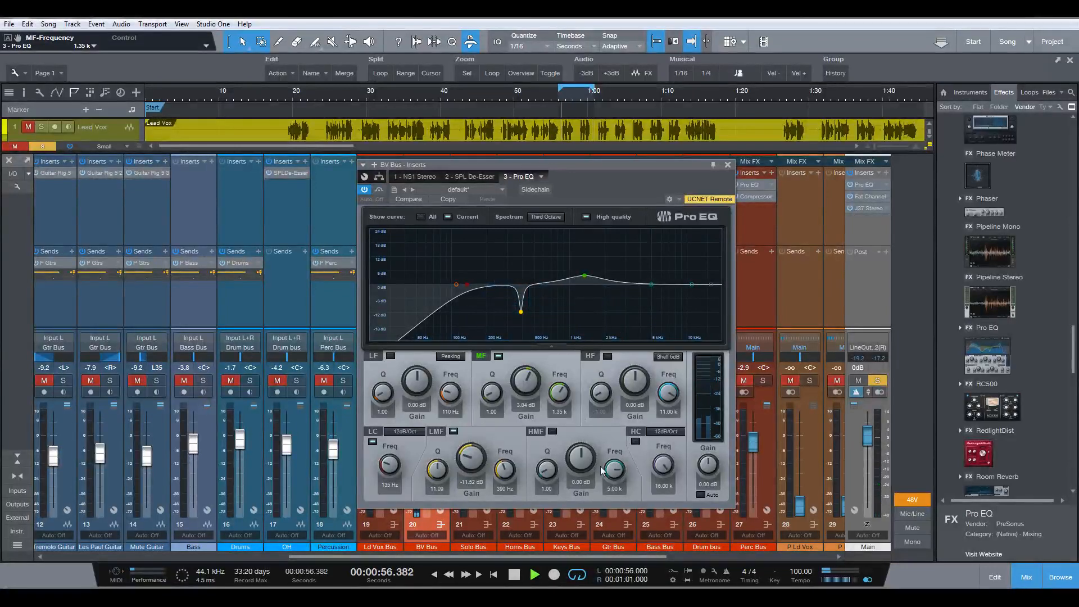
drag(610, 470, 582, 453)
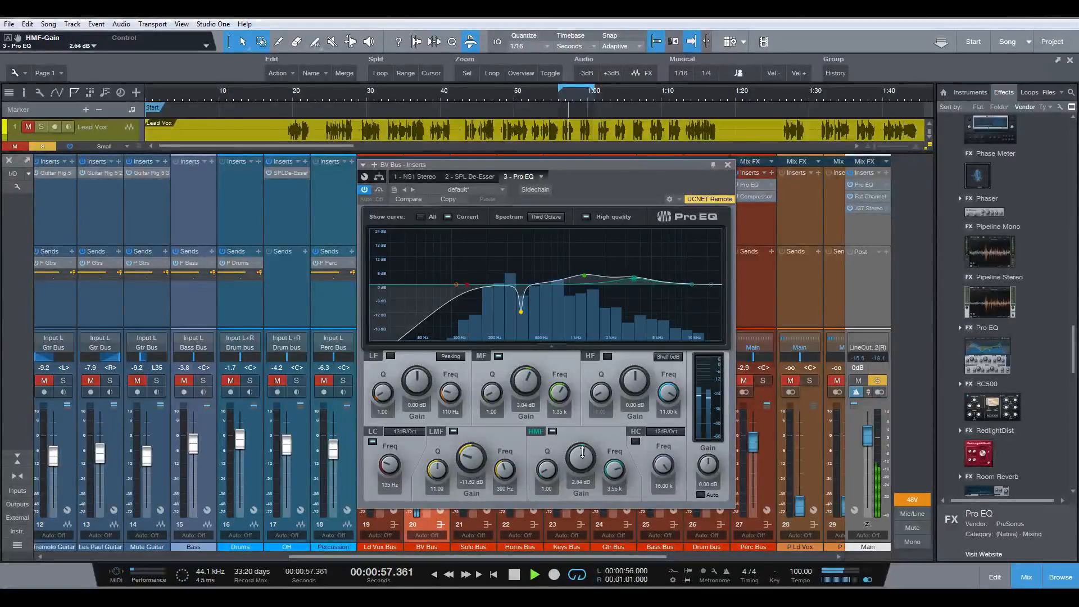
drag(635, 385, 645, 381)
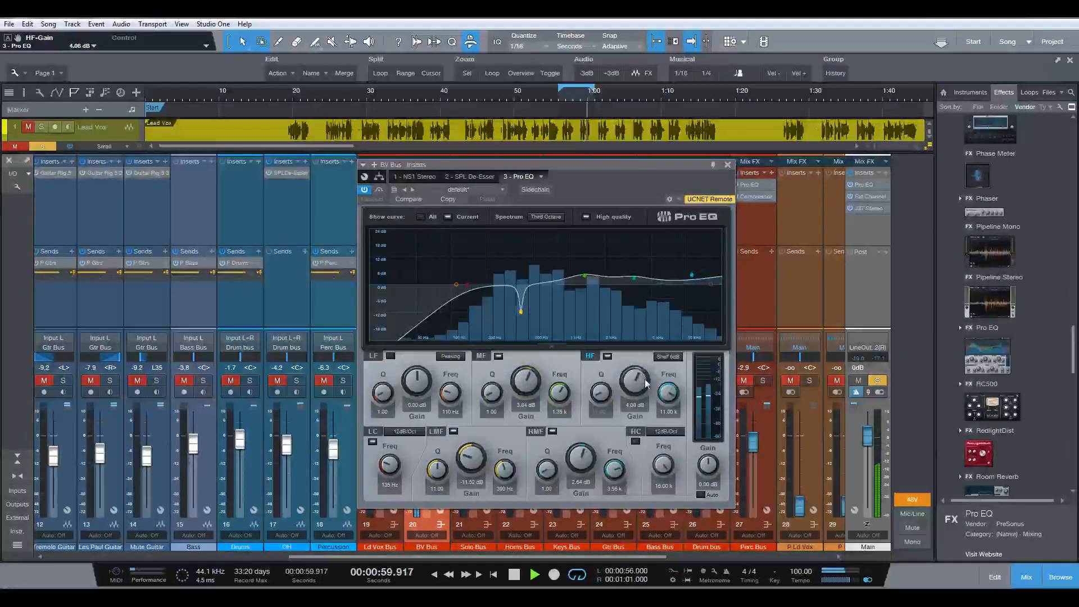
Compare the backing vocals with the Pro EQ bypassed and active, stop playback and close the plug-in
click(380, 190)
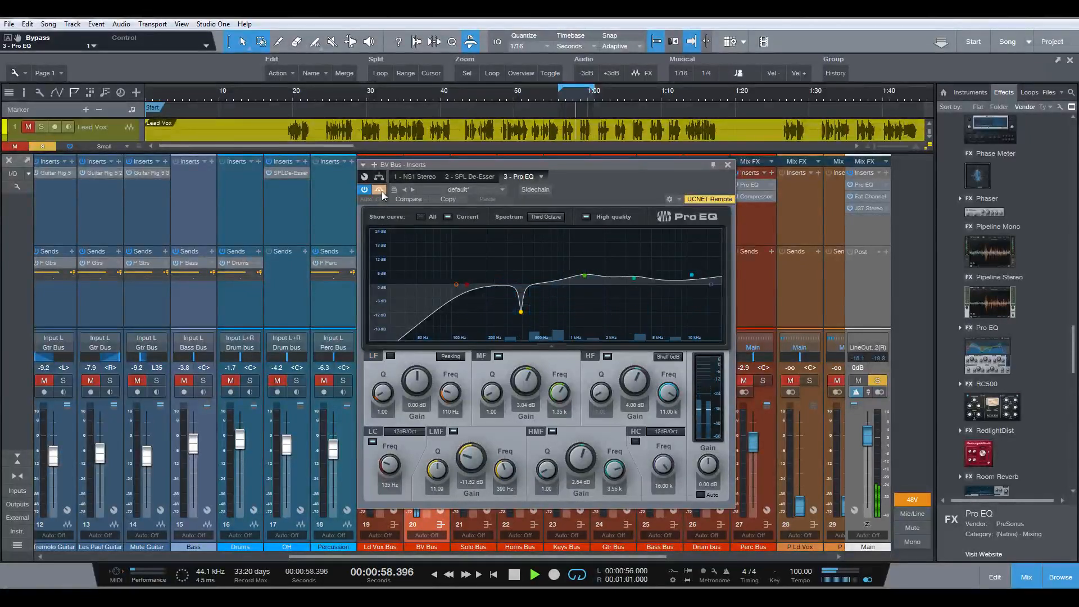
click(382, 192)
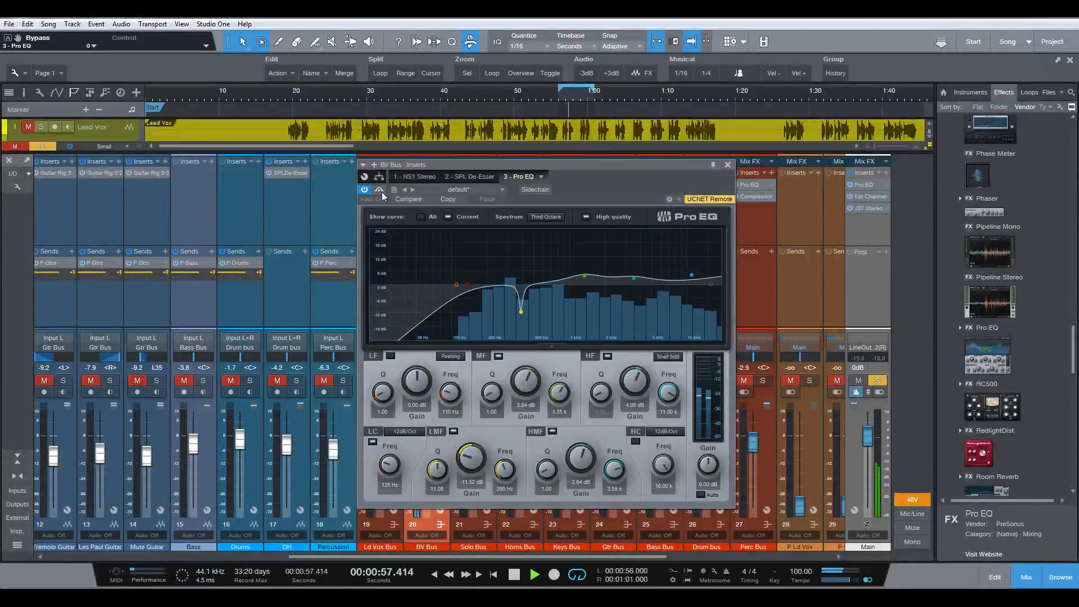
key(space)
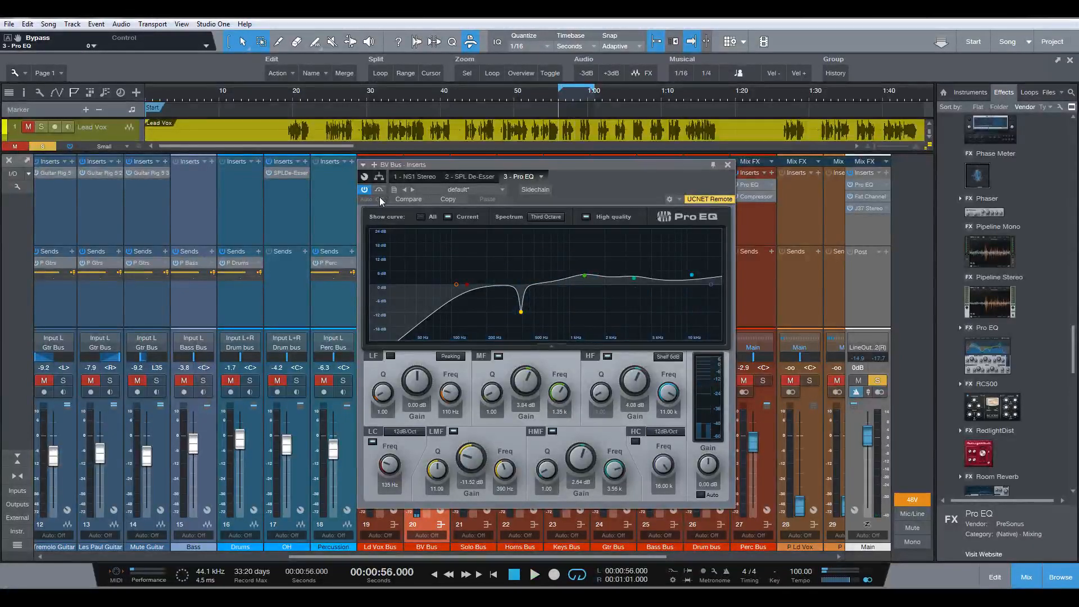
click(728, 166)
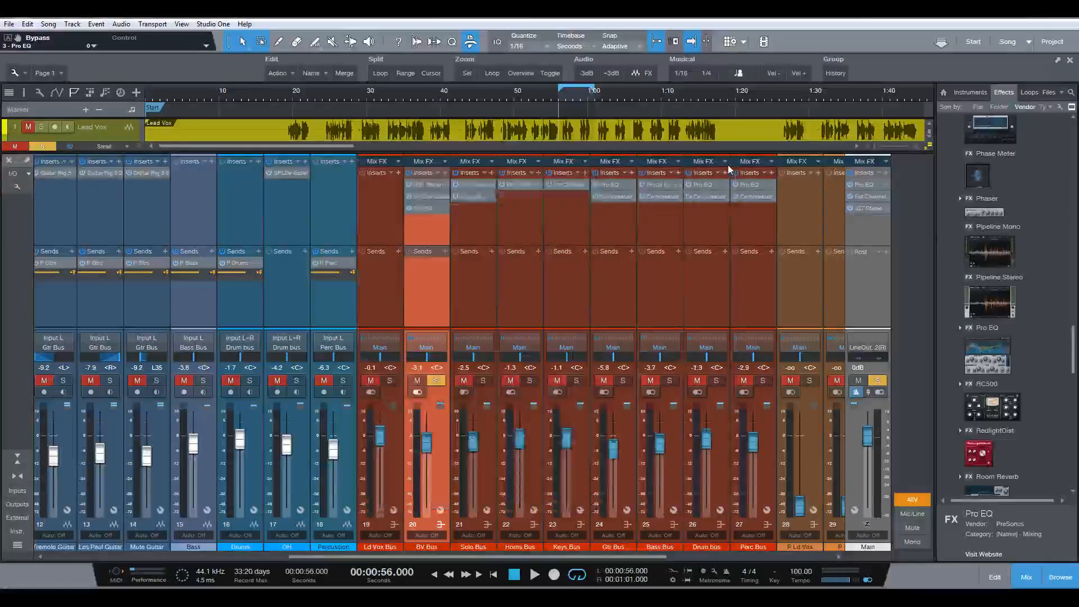
Unsolo the BV Bus and raise its level to -1.3 dB while the full mix plays
click(437, 378)
key(space)
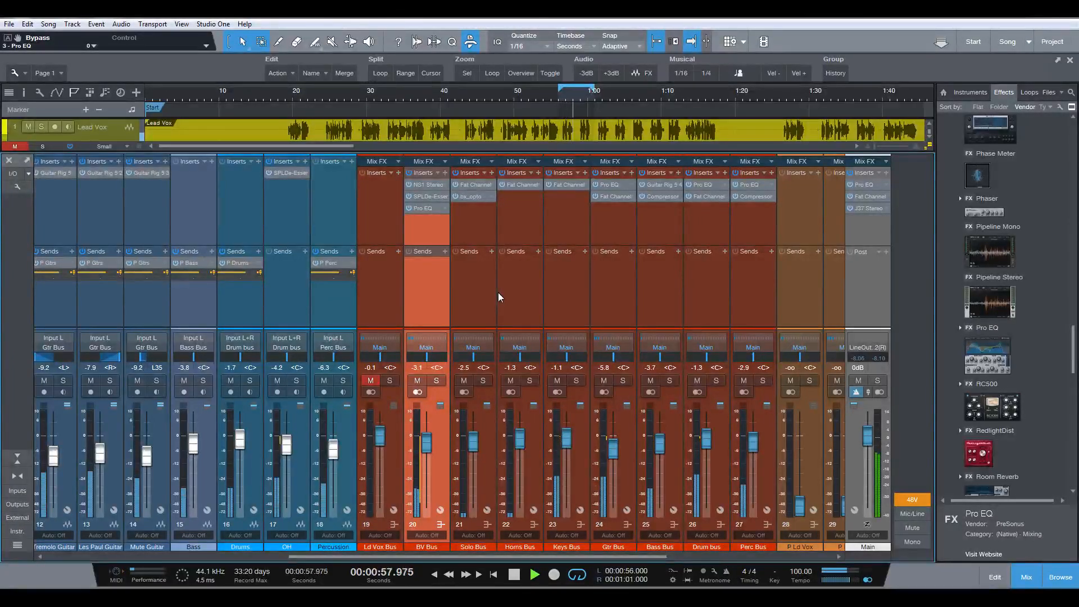
scroll(426, 450, up, 2)
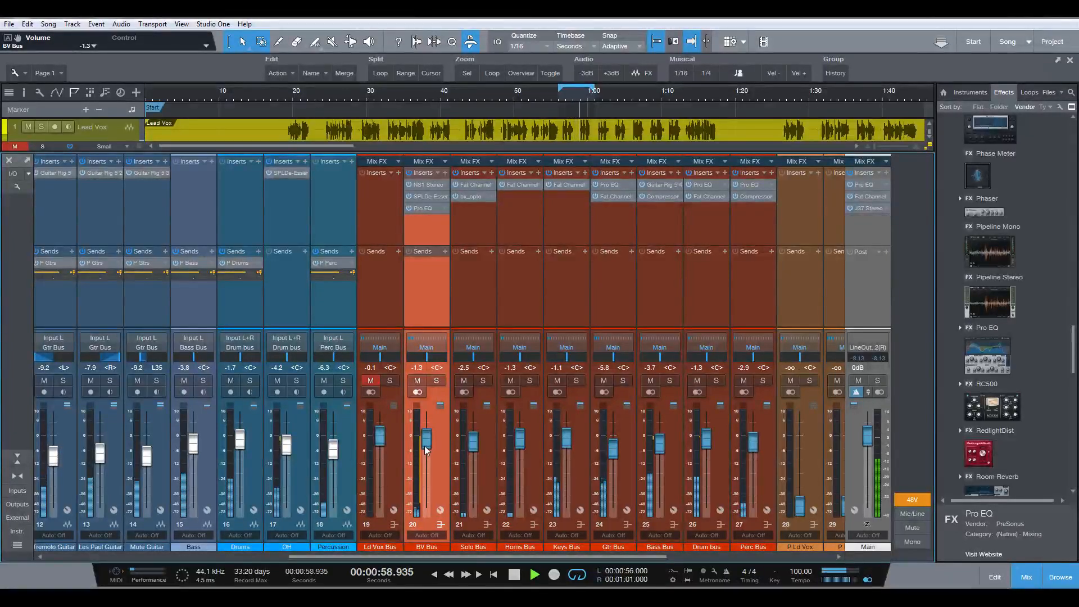
key(space)
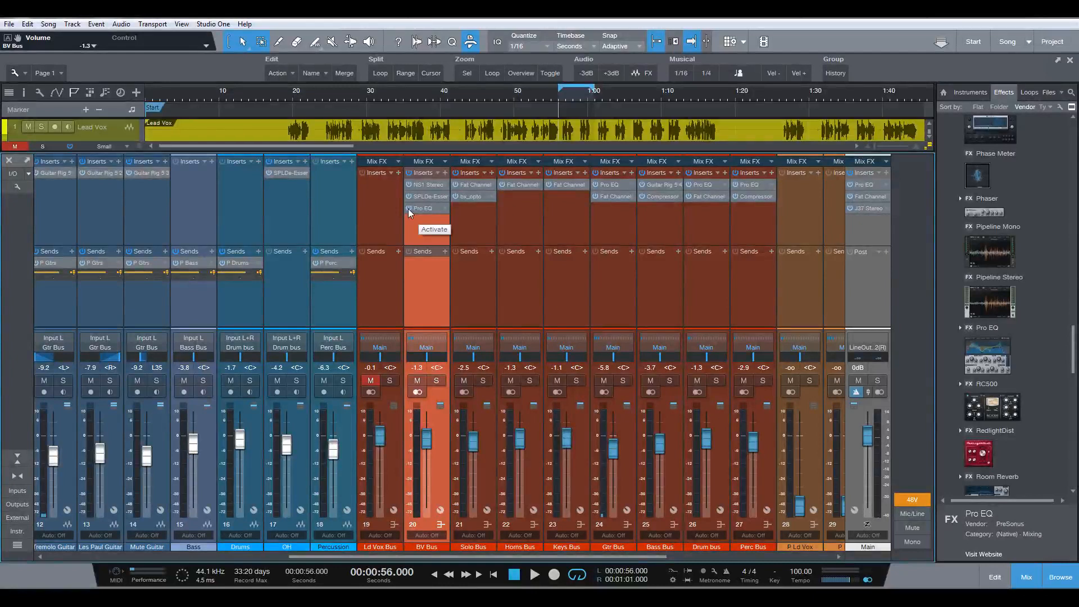
Play the full mix and compare it with the BV Bus Pro EQ deactivated and active
key(space)
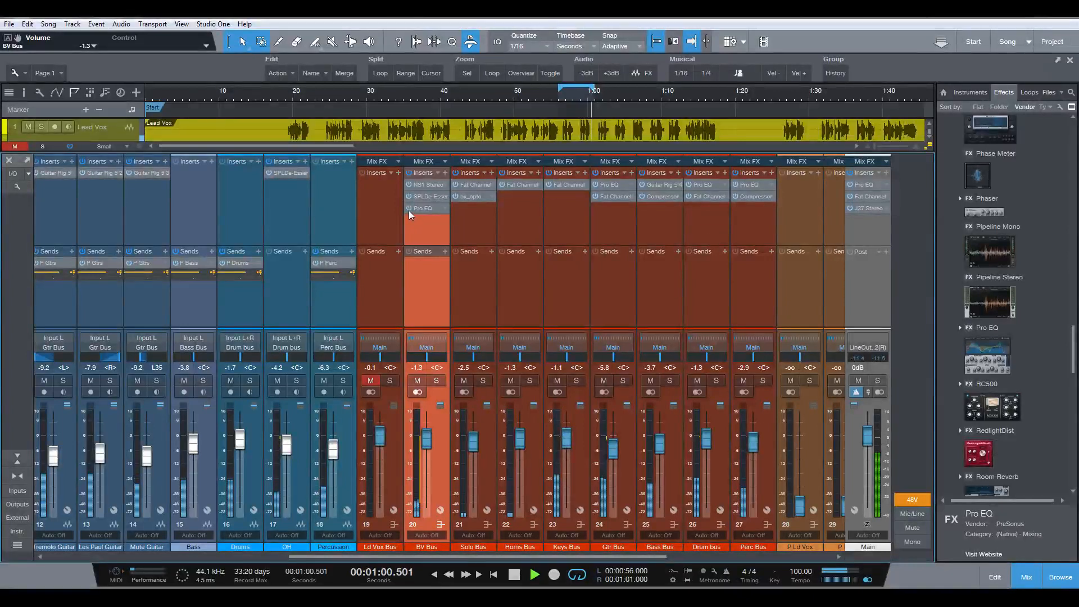
click(409, 210)
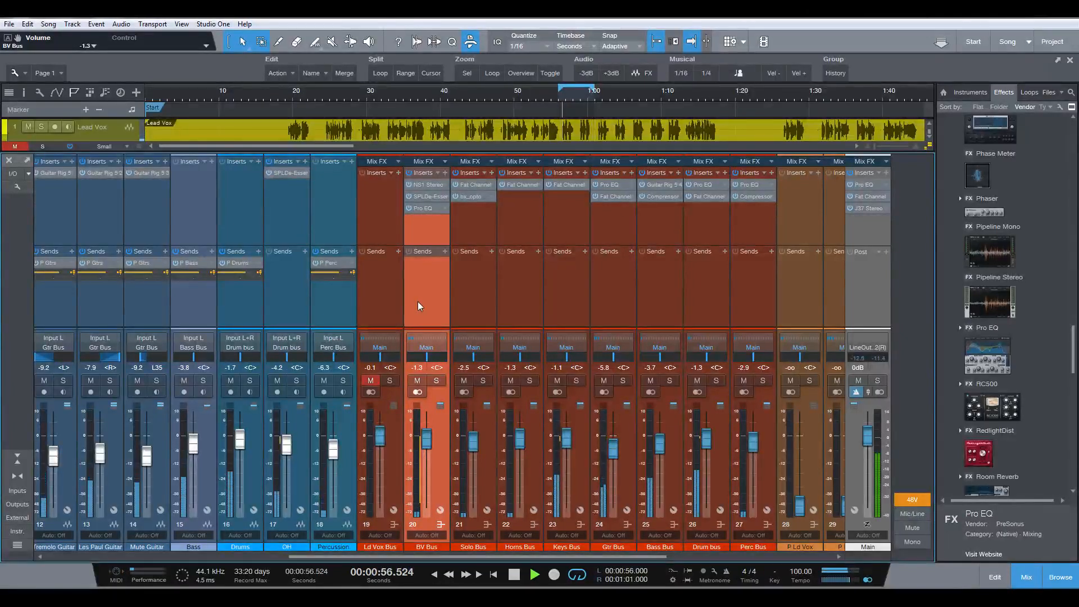
key(space)
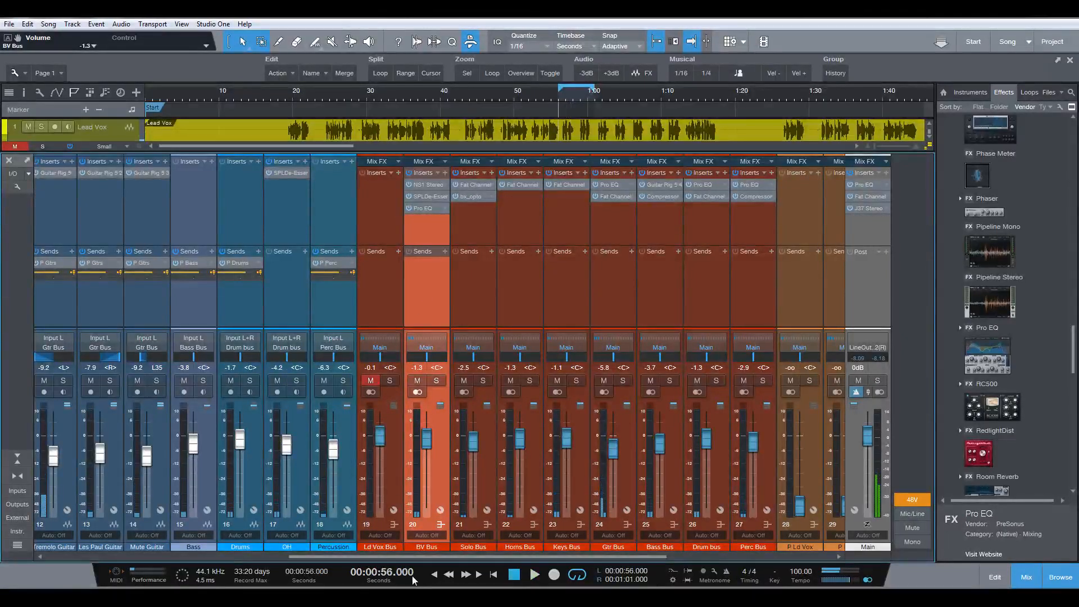
Lower BV 3 to -5.2 dB and raise BV 1 to -2.5 dB while listening to the full mix
drag(412, 558, 170, 555)
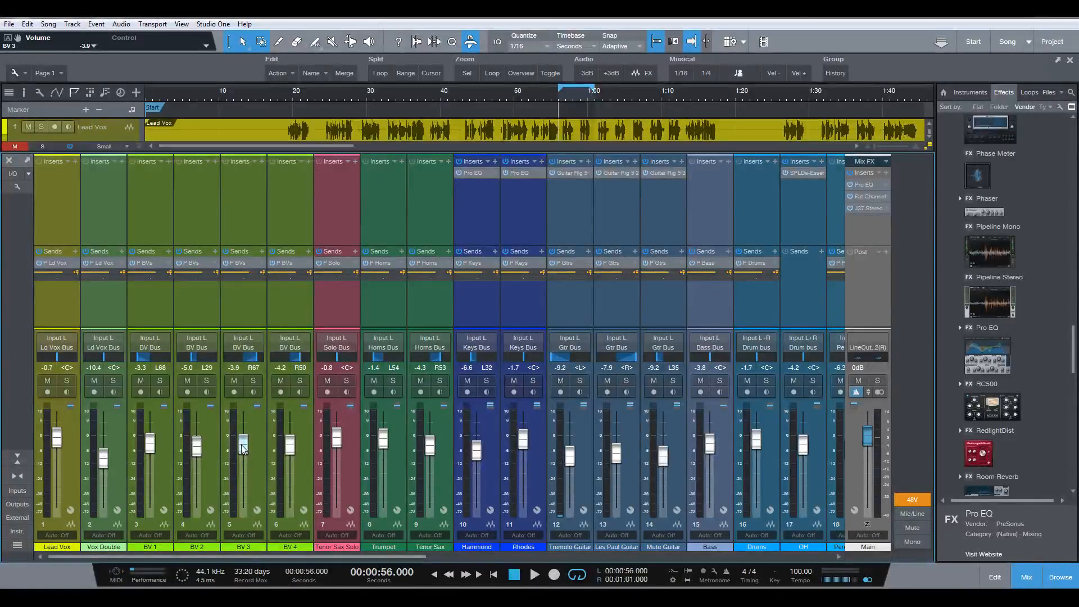
drag(244, 448, 244, 449)
key(space)
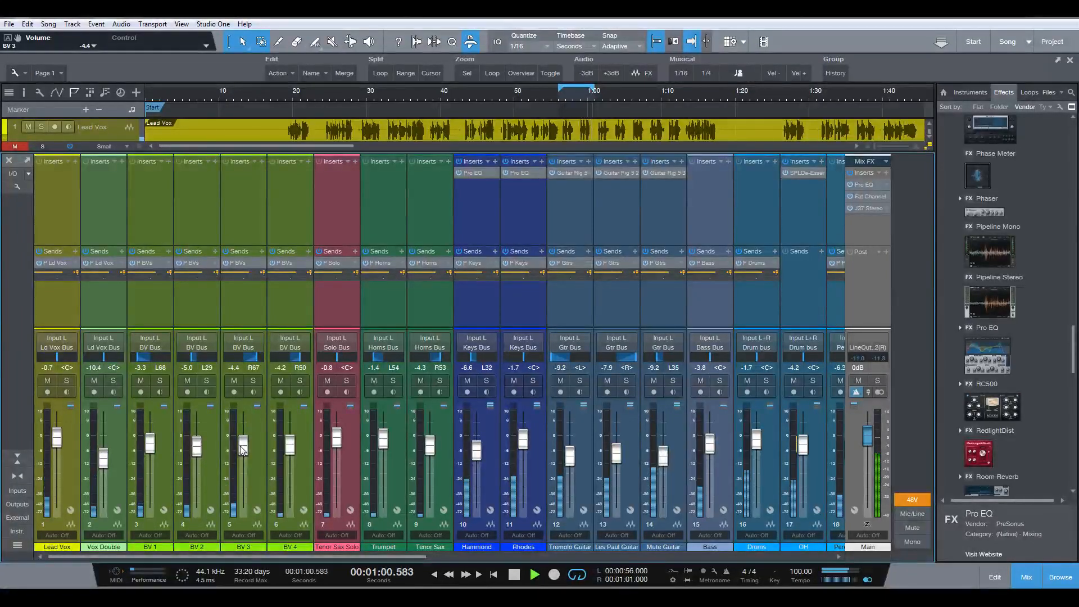
drag(242, 450, 242, 451)
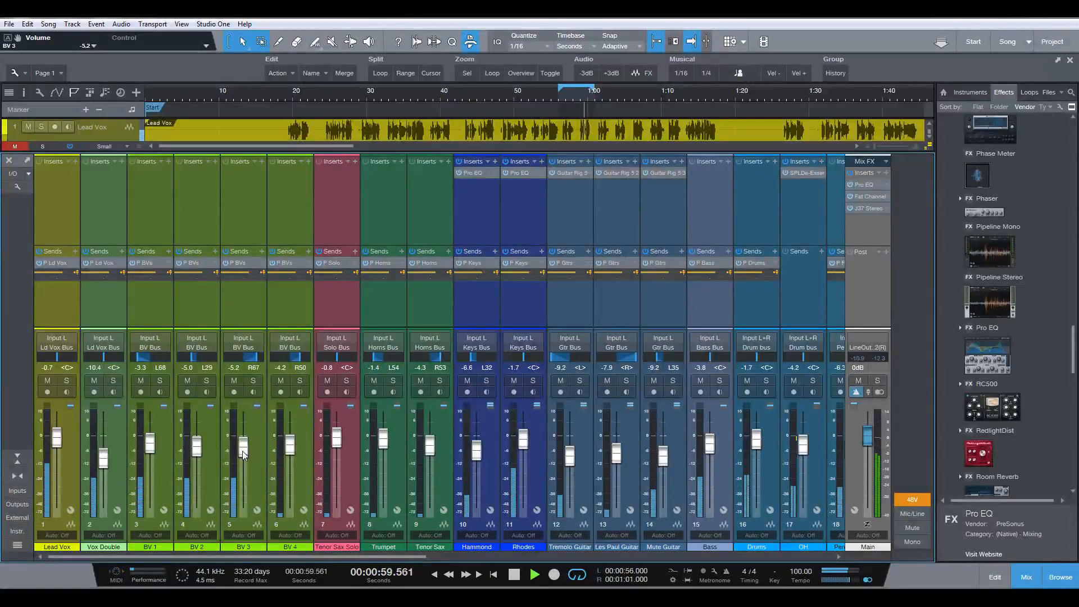
drag(153, 444, 152, 442)
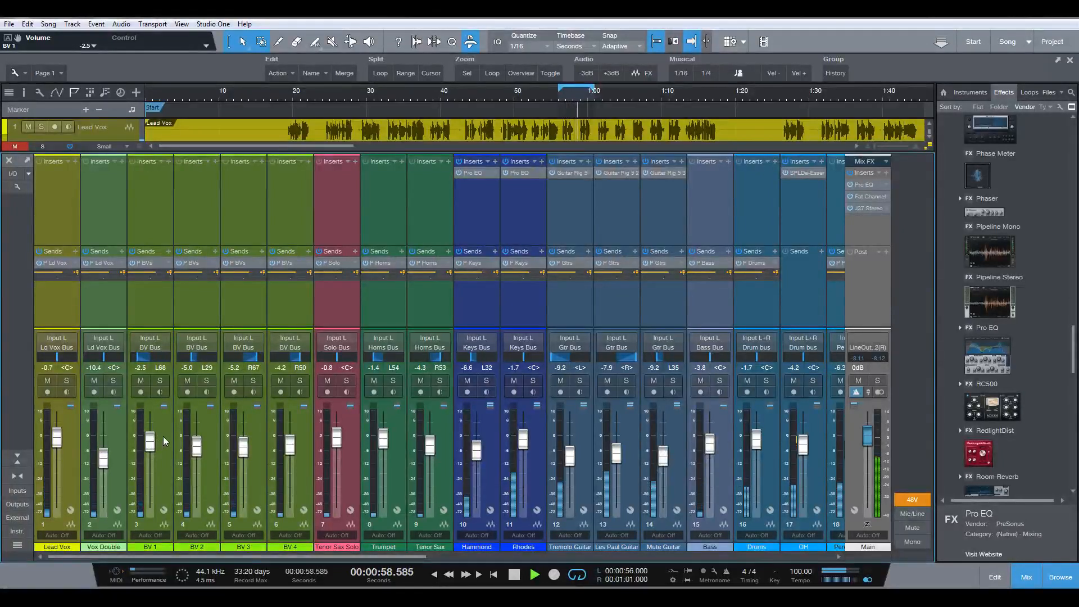
key(space)
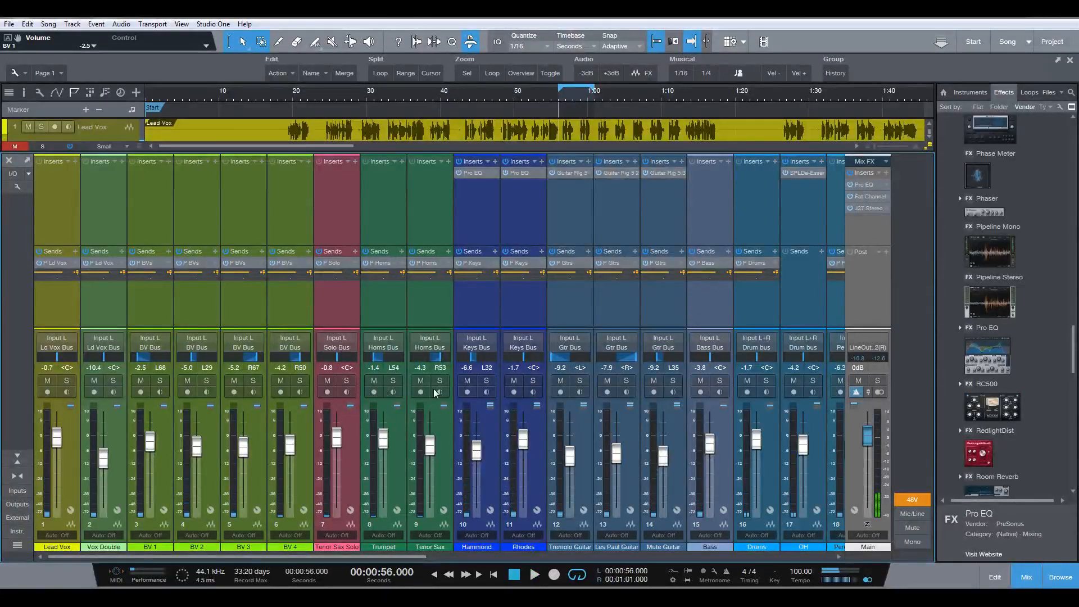
Insert the Fat Channel after the Pro EQ on the BV Bus and enable its compressor with the Tube model
drag(356, 555, 582, 537)
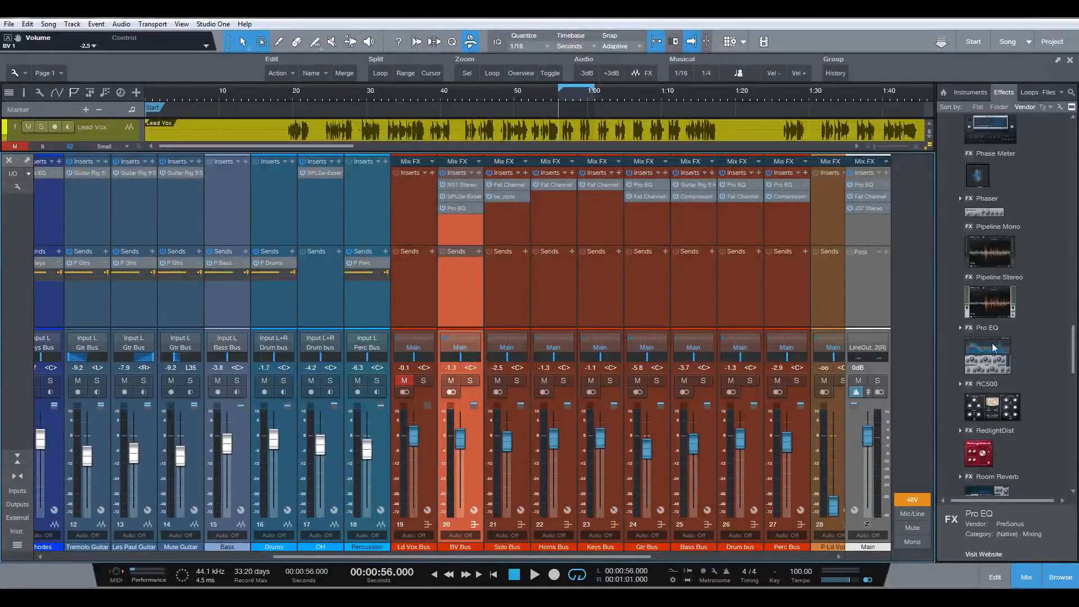
scroll(991, 359, up, 10)
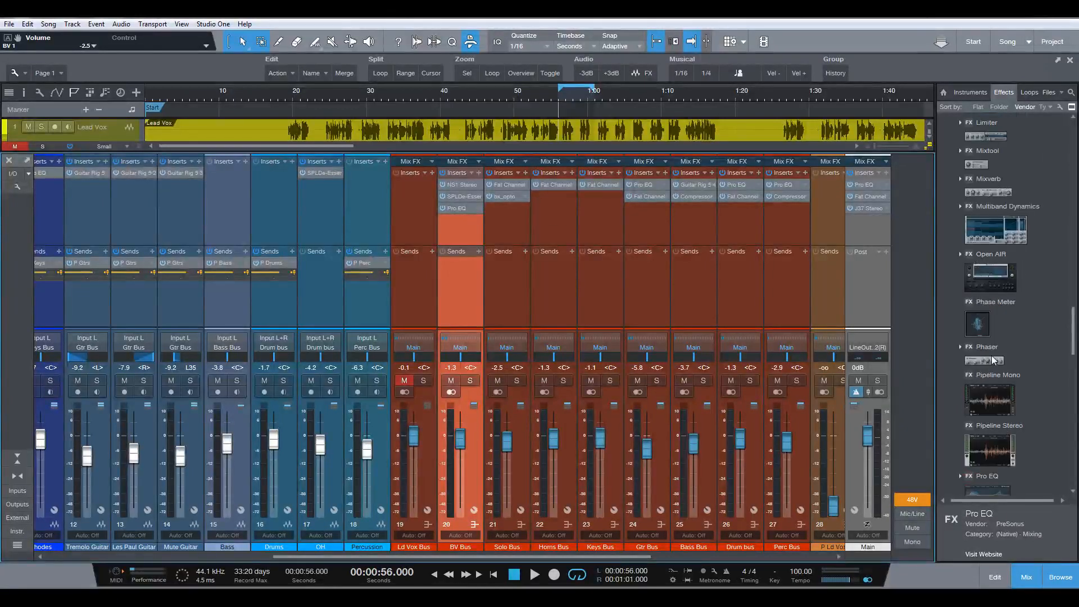
scroll(992, 356, up, 2)
drag(996, 334, 467, 238)
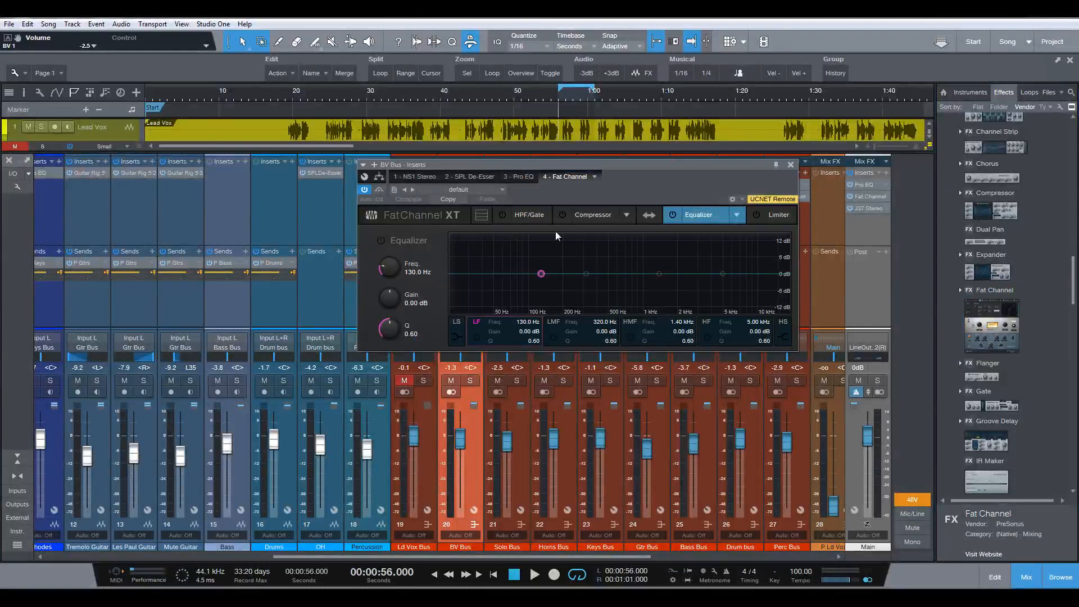
click(598, 215)
click(627, 216)
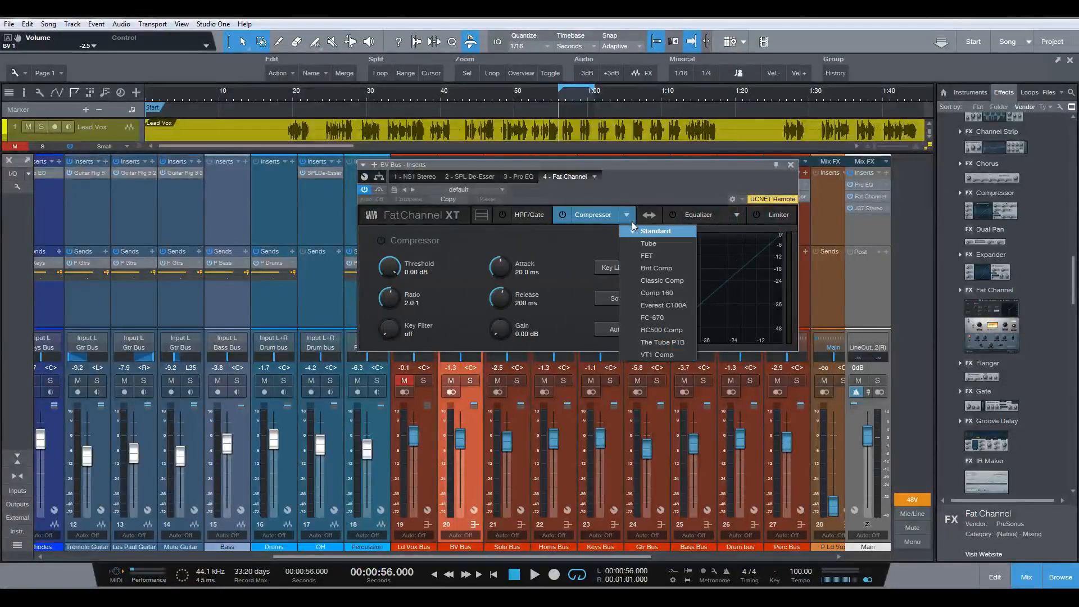
click(647, 242)
click(563, 216)
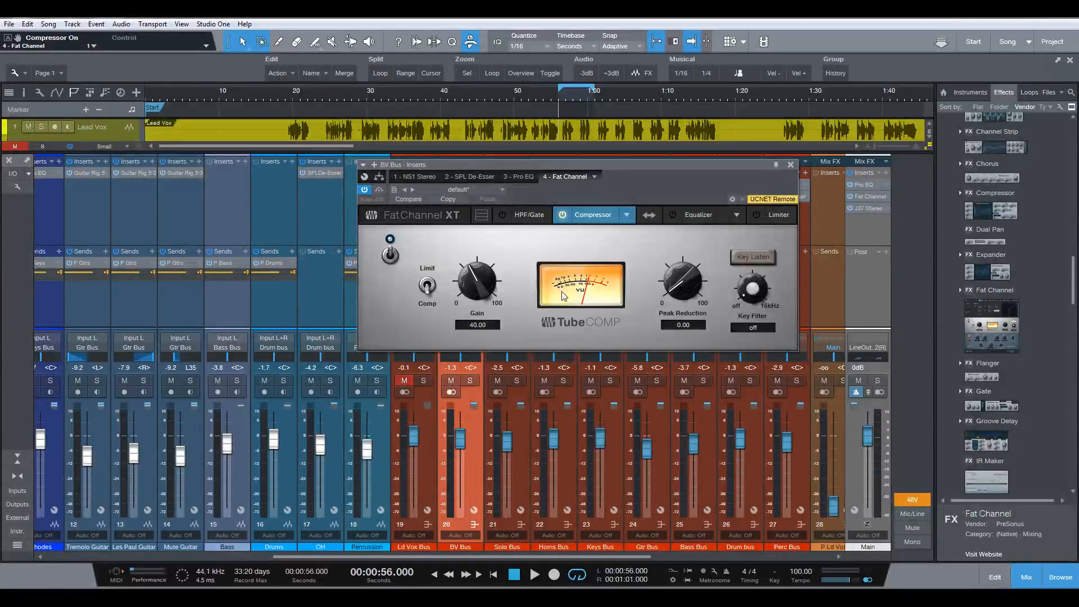
Set the Tube compressor's Peak Reduction to 67 and its Gain to 45 during loop playback
key(space)
drag(684, 282, 714, 240)
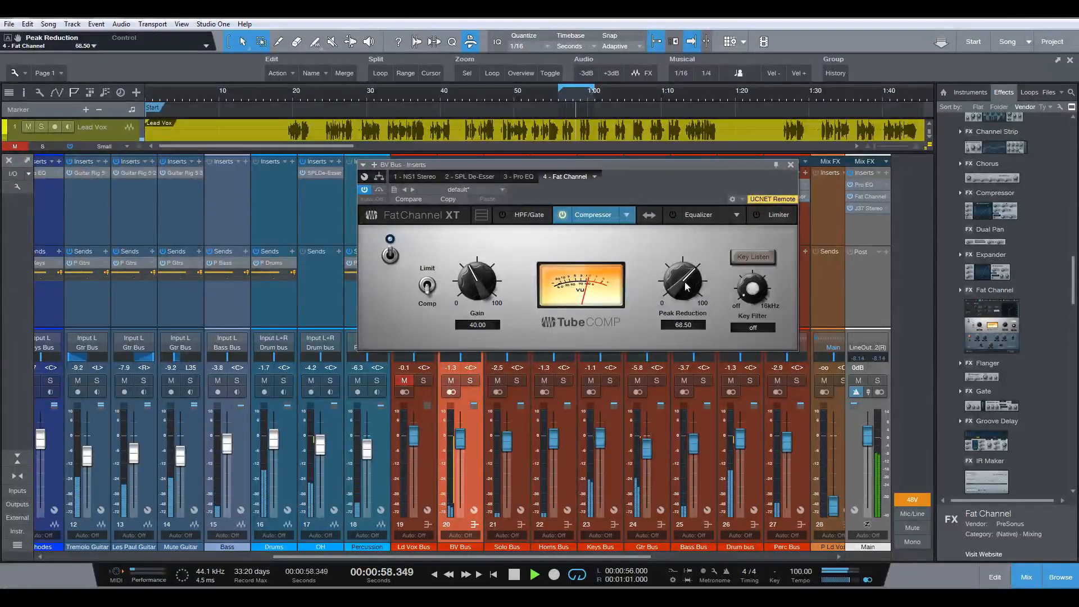
drag(686, 286, 684, 289)
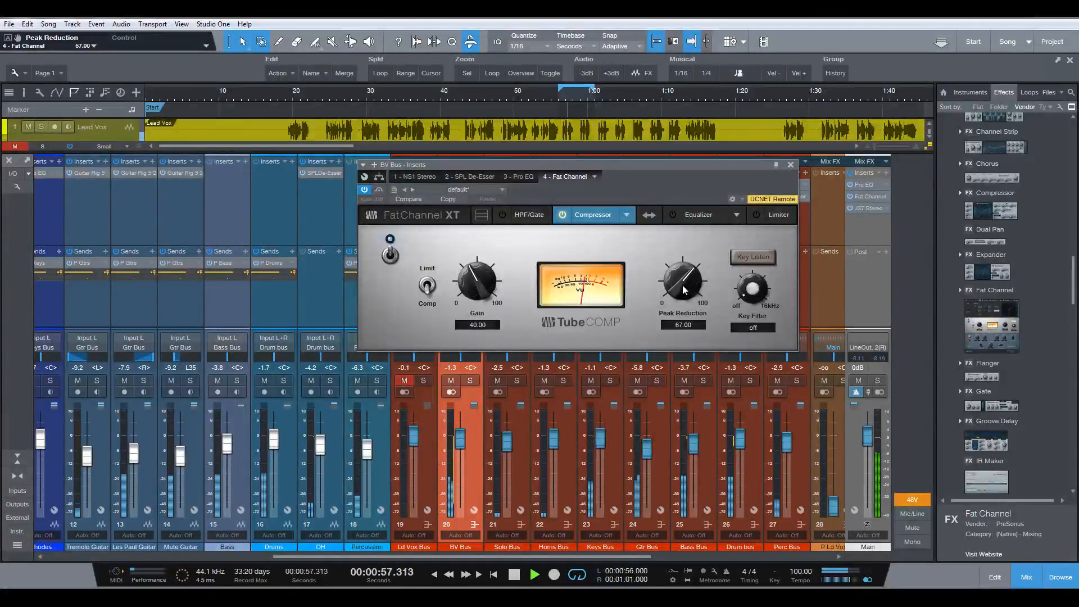
scroll(487, 285, up, 4)
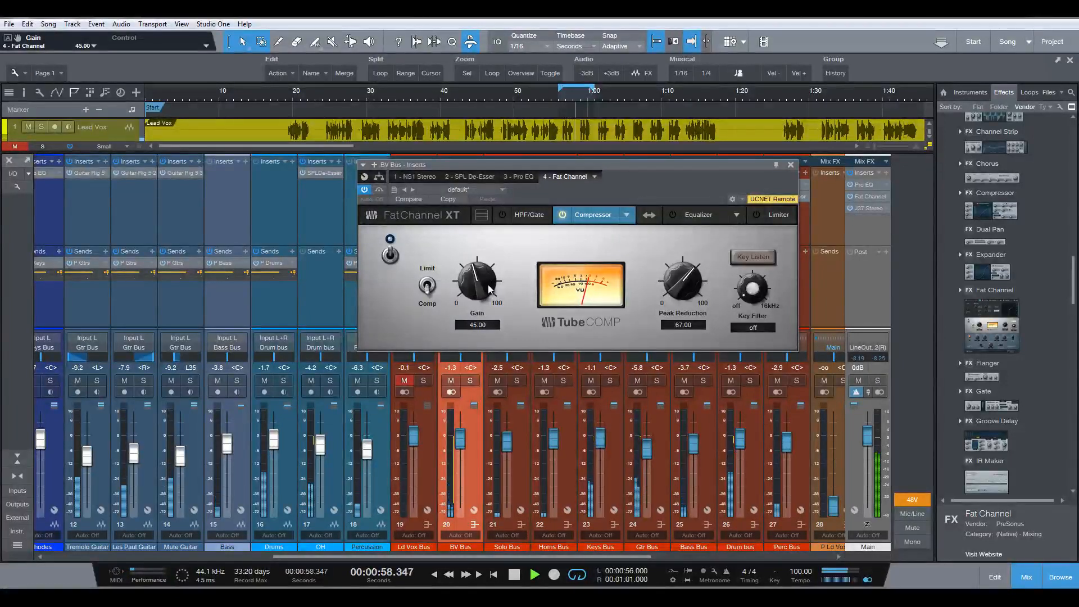
scroll(487, 285, up, 1)
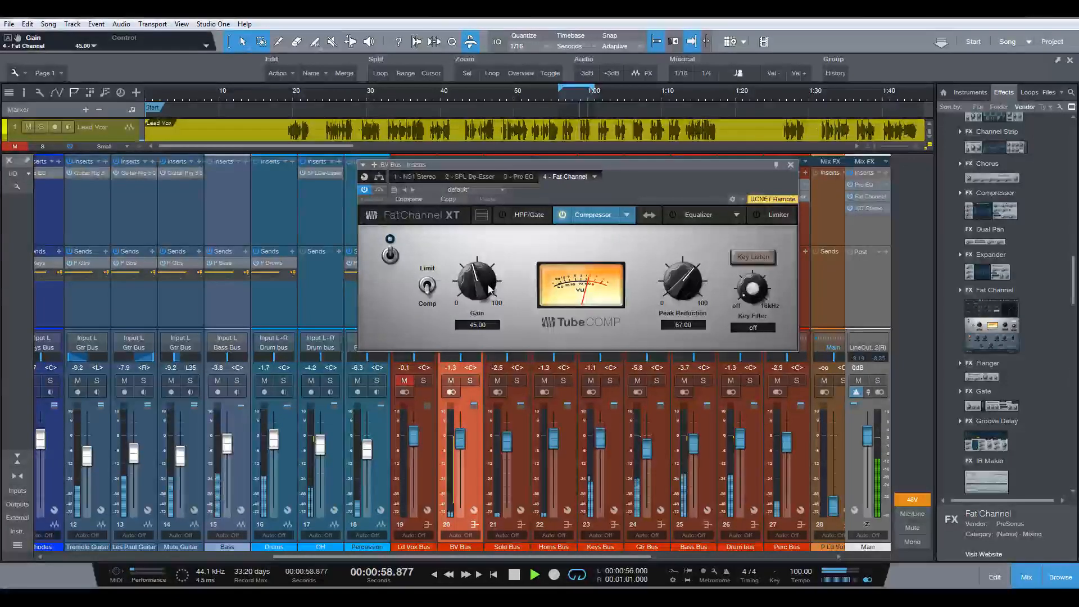
Compare the looped mix with the BV Bus Fat Channel compressor off and on, and close the plug-in
click(563, 215)
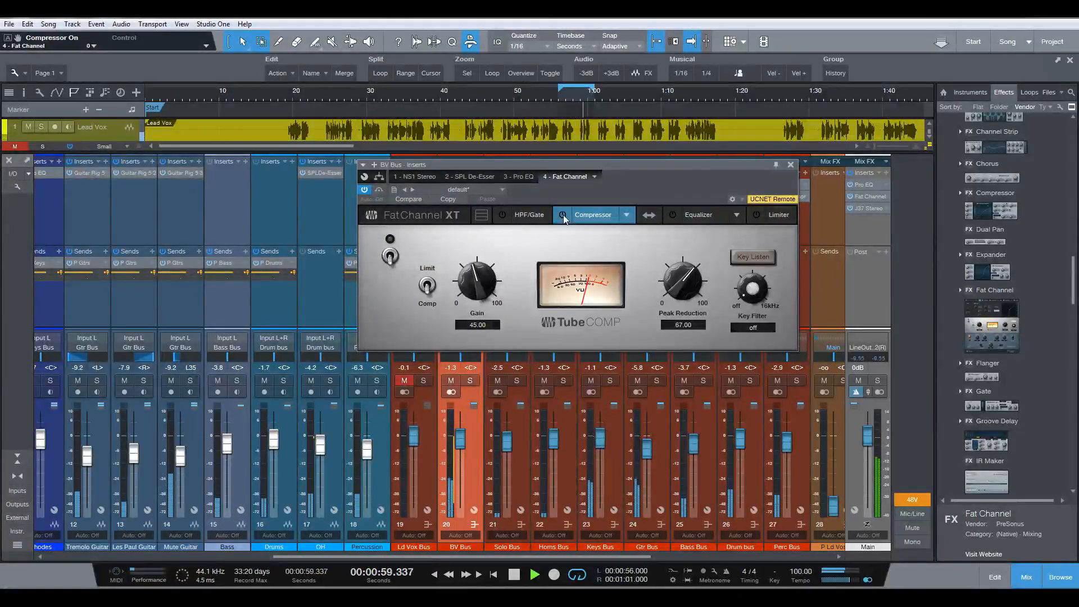
click(563, 215)
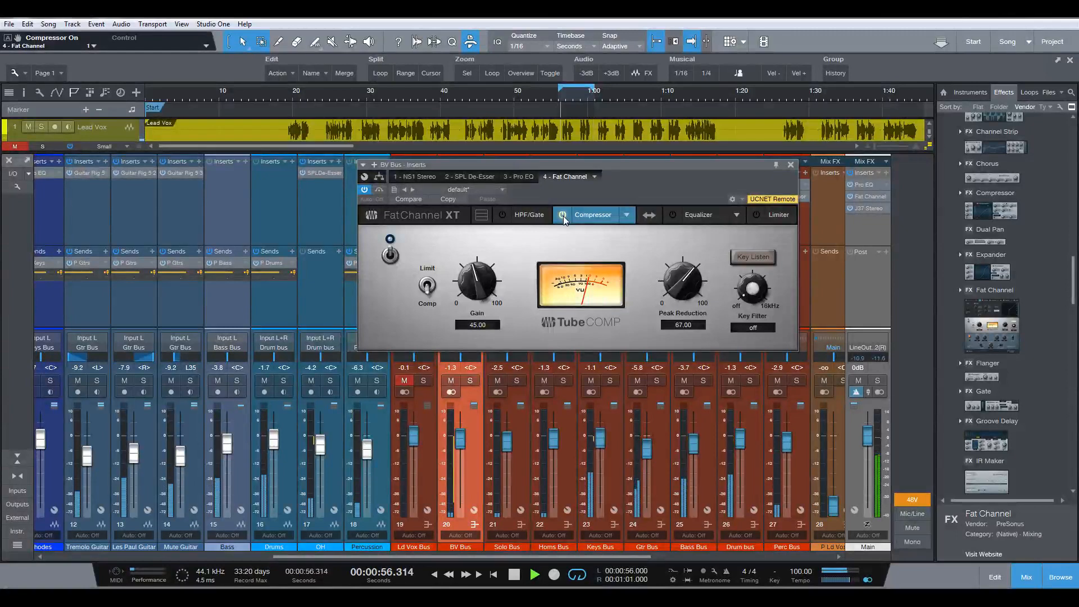
click(563, 215)
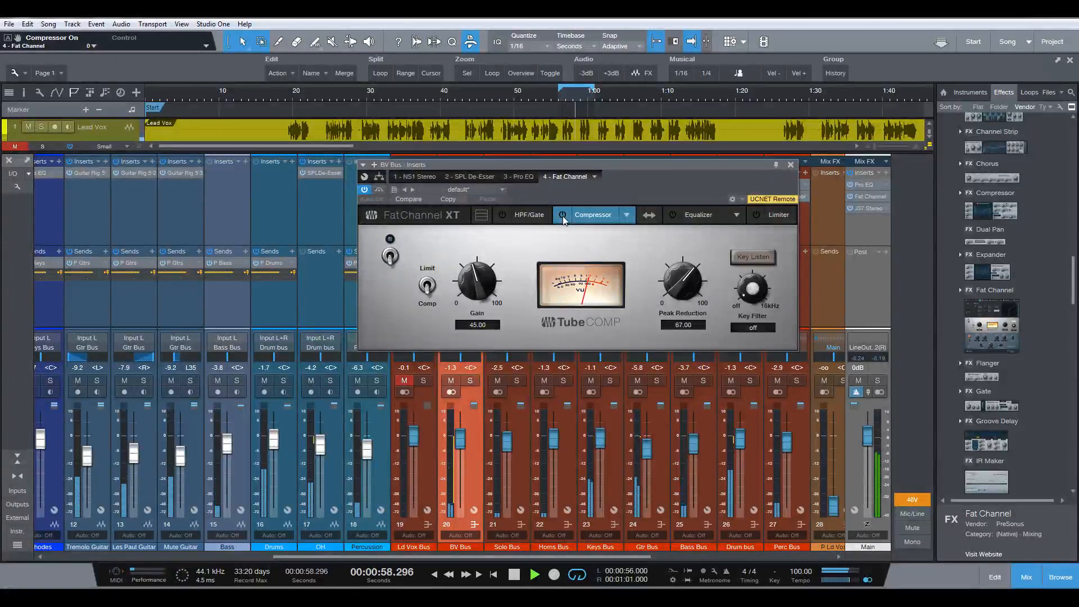
click(562, 215)
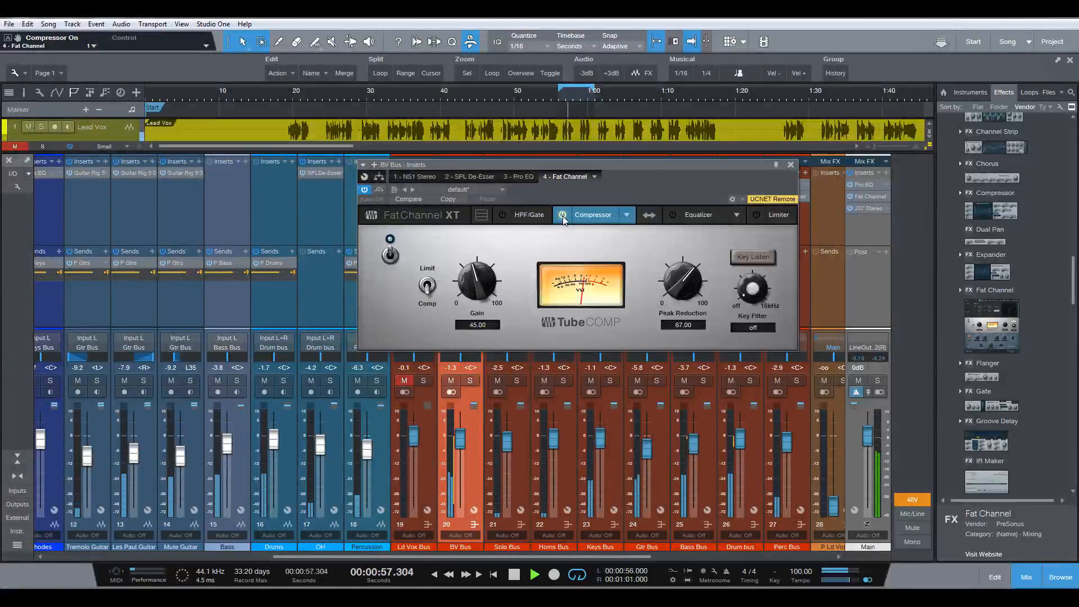
key(space)
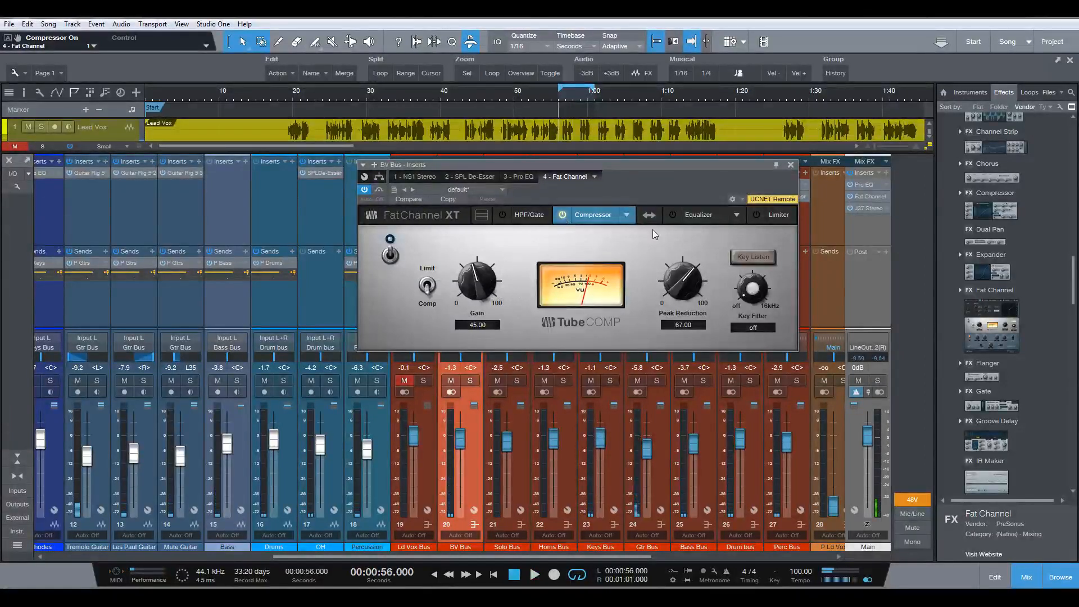
click(791, 165)
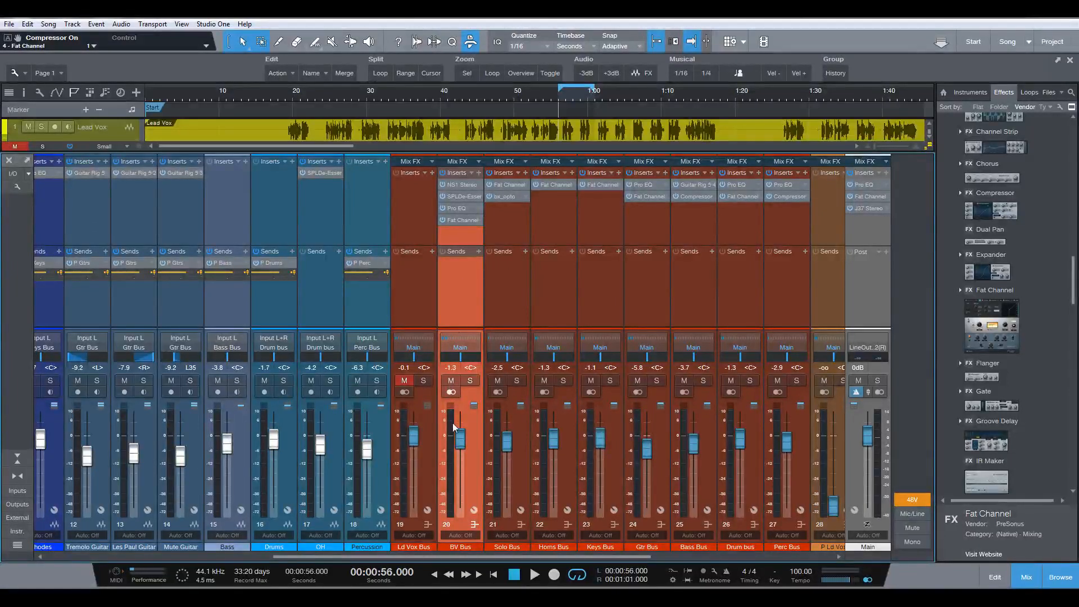
Extend the loop range to run from 0:19 to 1:18 and place the playhead at its start
click(414, 284)
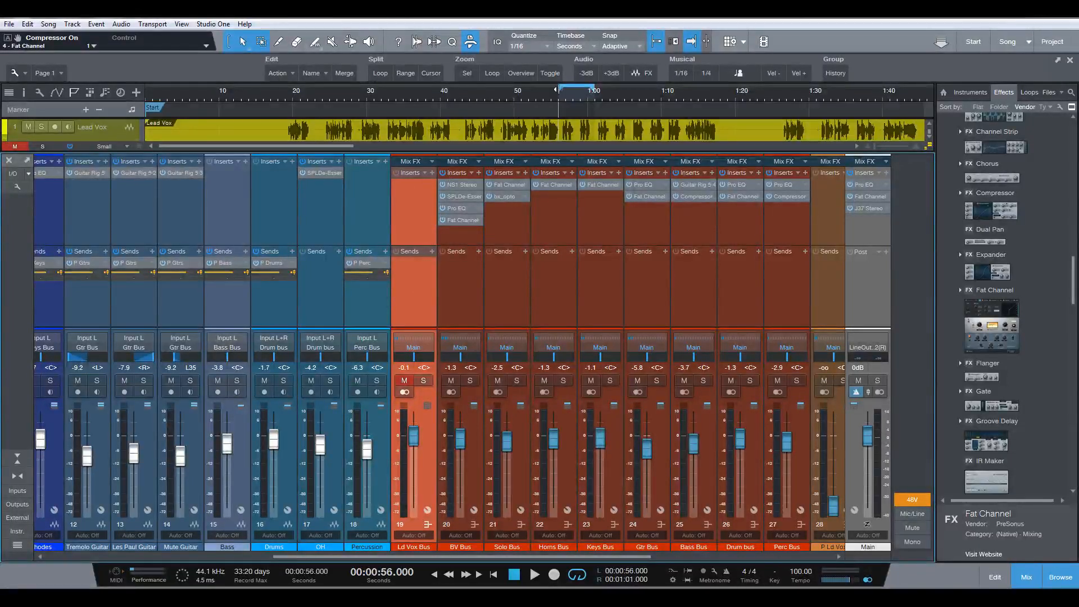
drag(556, 90, 289, 92)
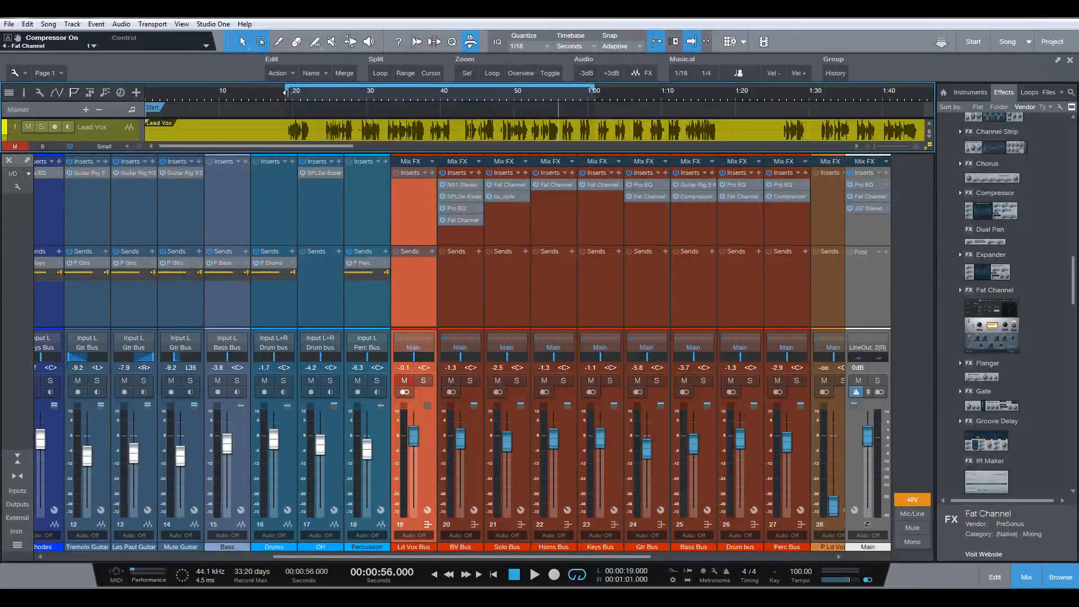
drag(594, 90, 712, 97)
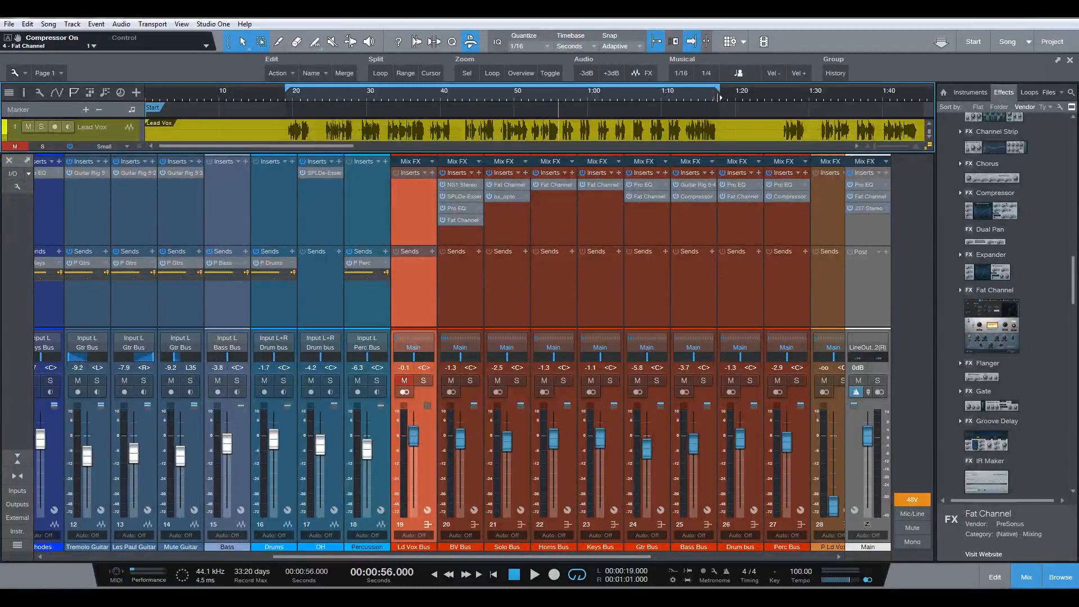
click(286, 100)
Unmute the Ld Vox Bus, lower it to -0.8 dB and listen to it in the full mix
click(404, 381)
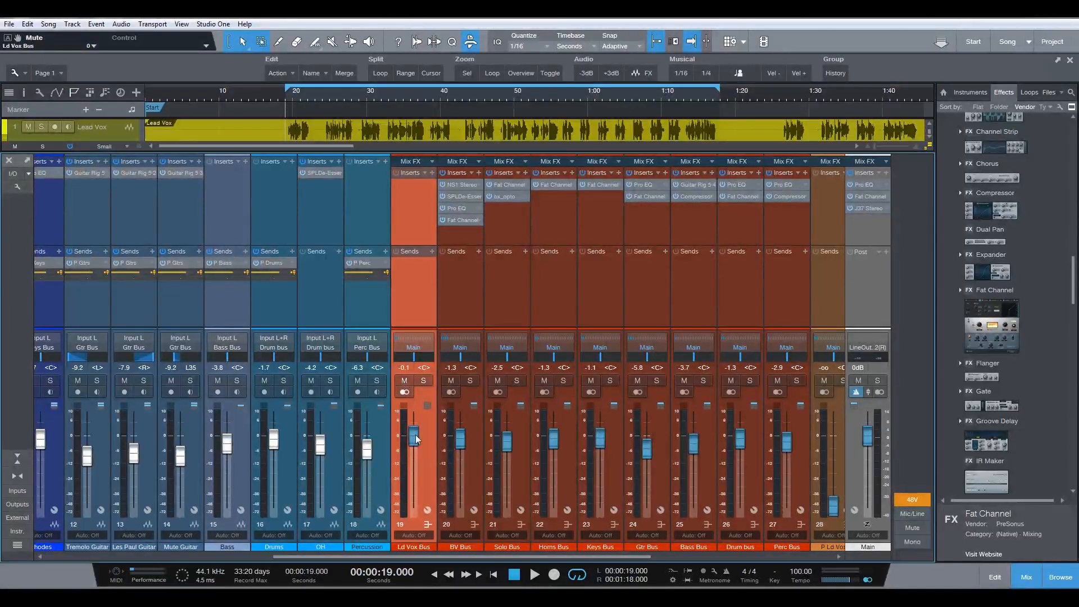
drag(413, 437, 412, 440)
key(space)
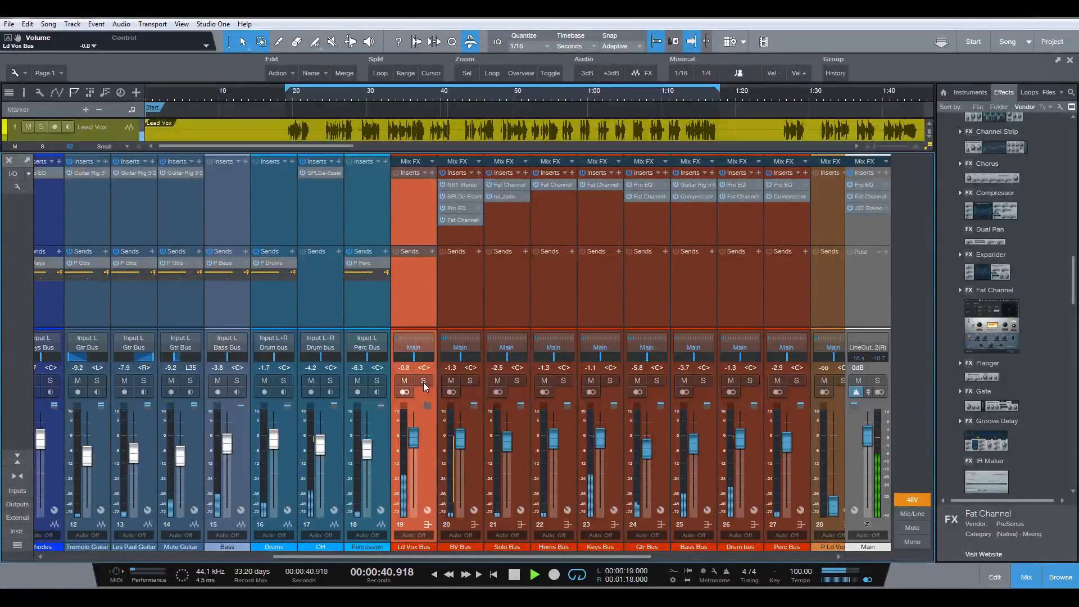
key(space)
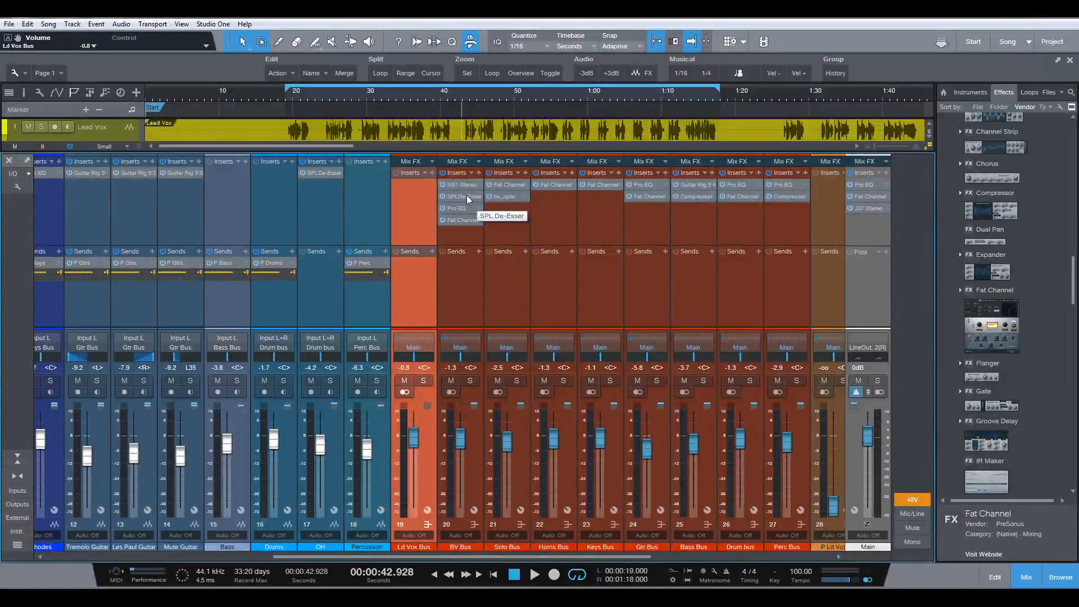
Copy the SPL De-Esser from the BV Bus to the Ld Vox Bus, set S-Reduction to 9.19 and audition it
drag(467, 194, 426, 190)
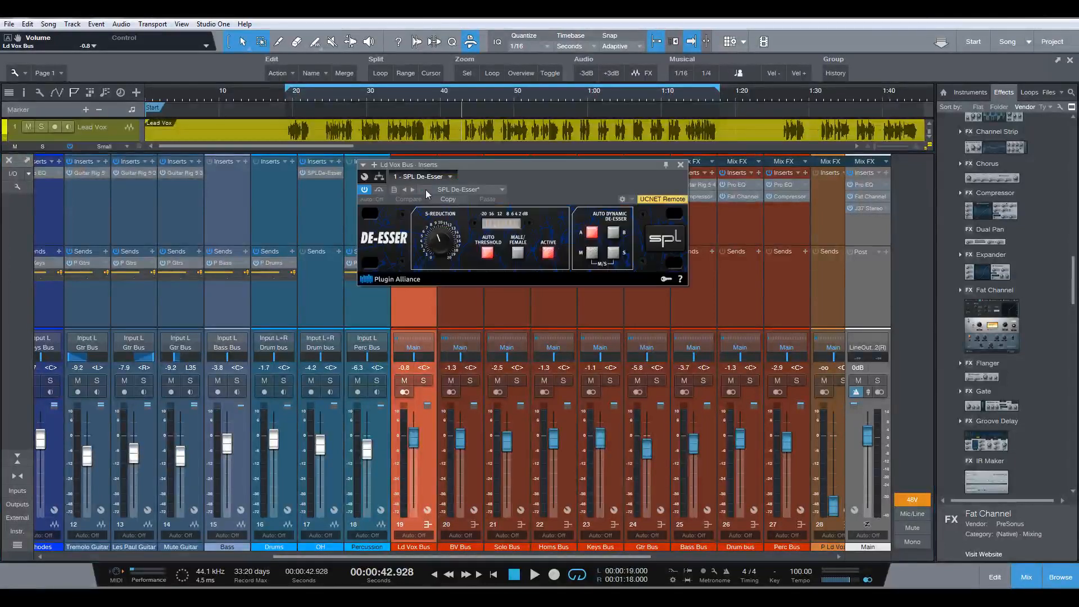
click(437, 238)
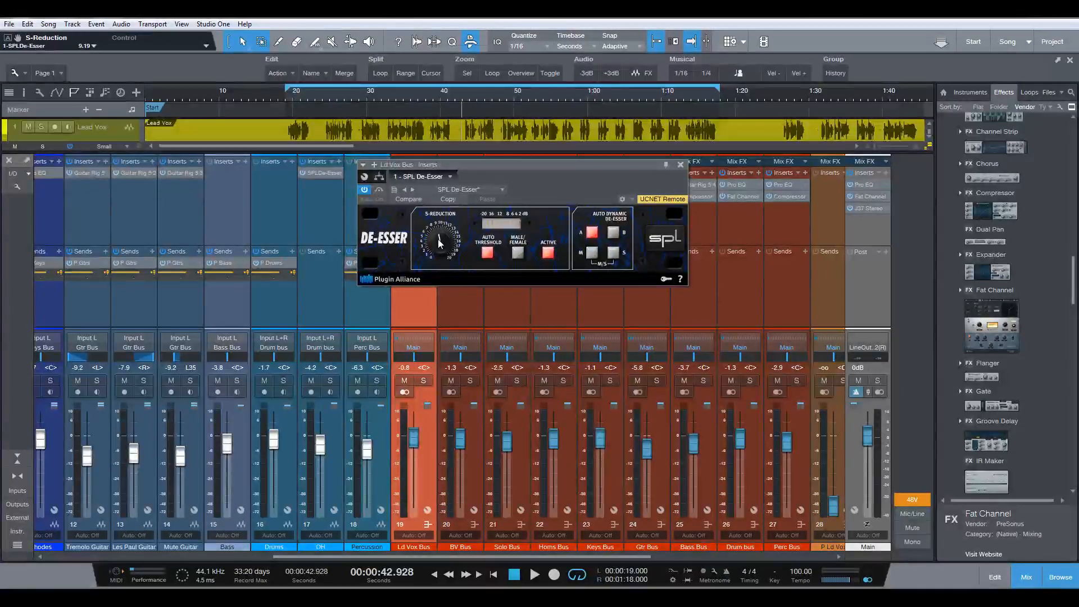
double_click(286, 100)
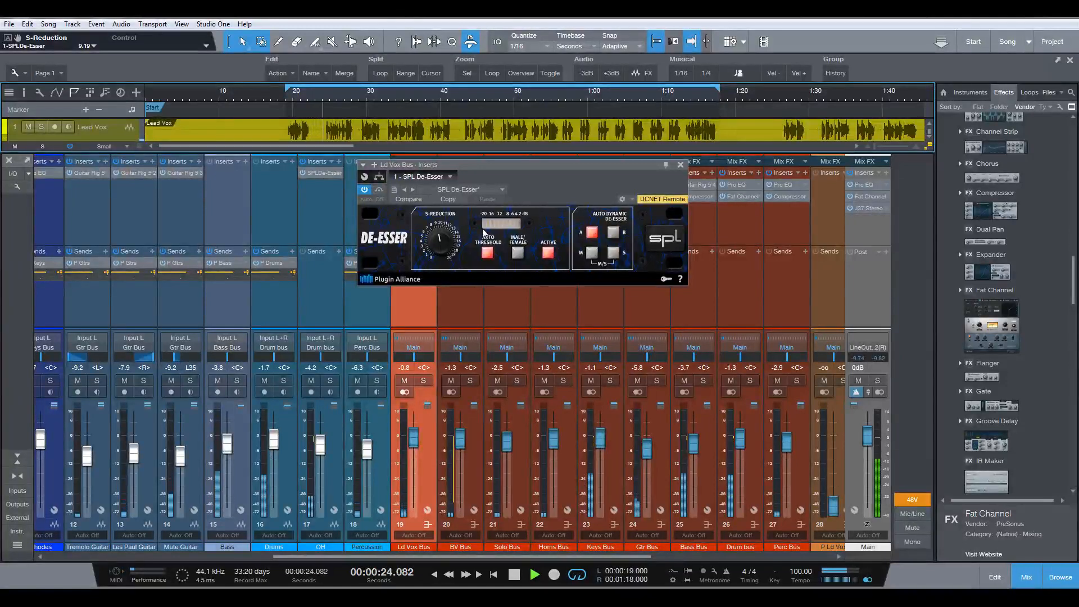
click(681, 165)
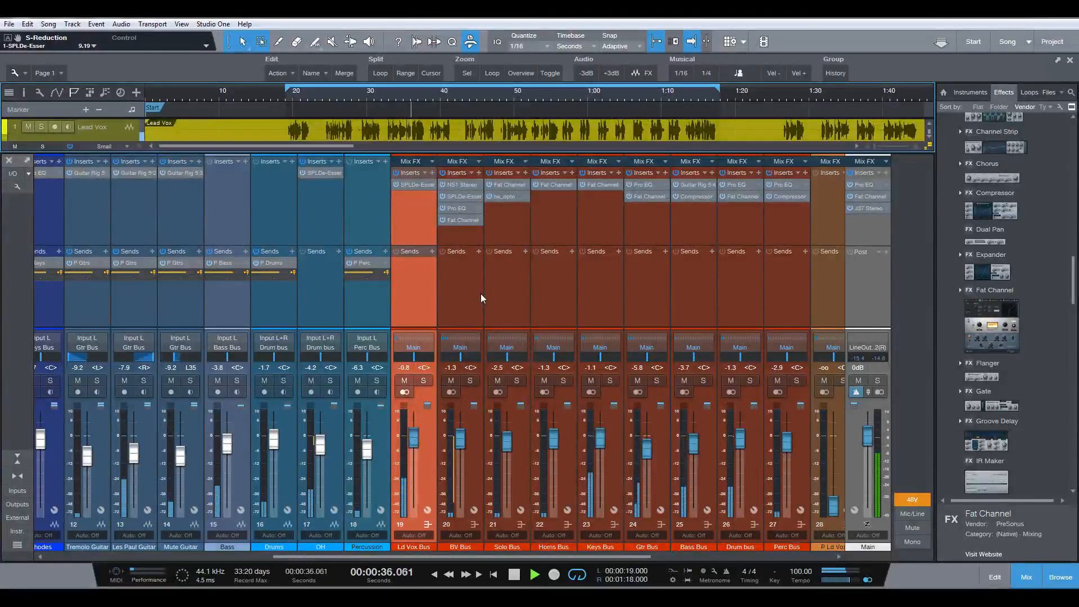
key(space)
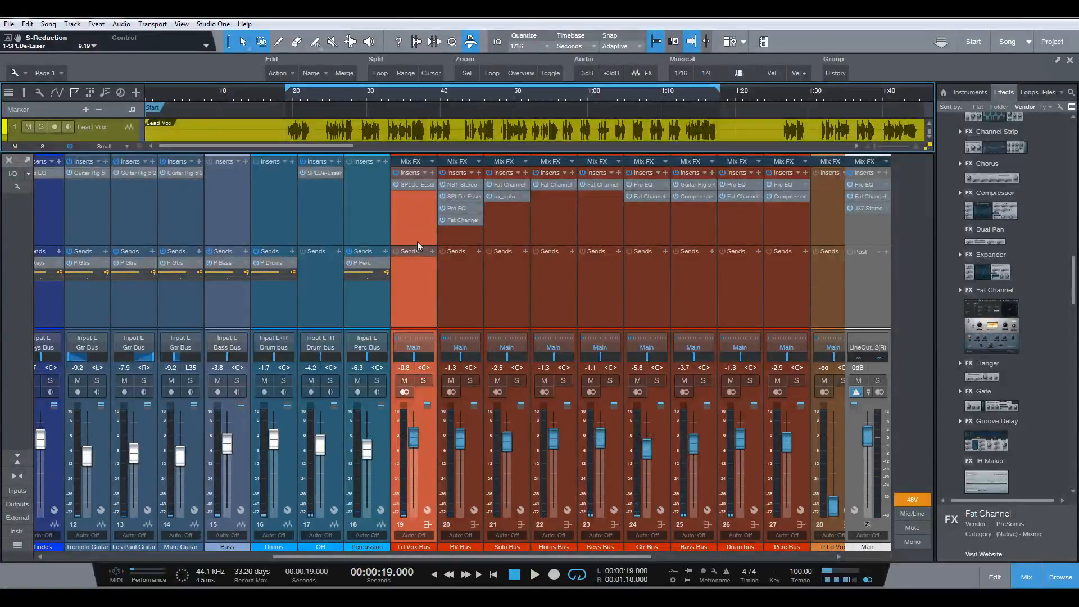
Solo the Ld Vox Bus and raise the Vox Double track to -9.2 dB during playback
click(424, 382)
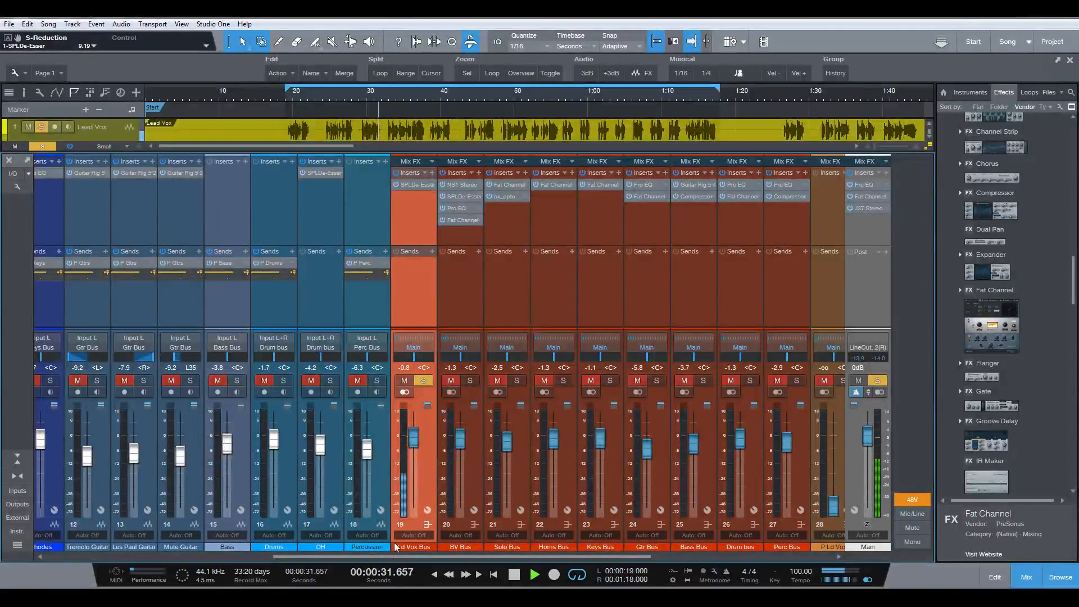
scroll(396, 554, left, 10)
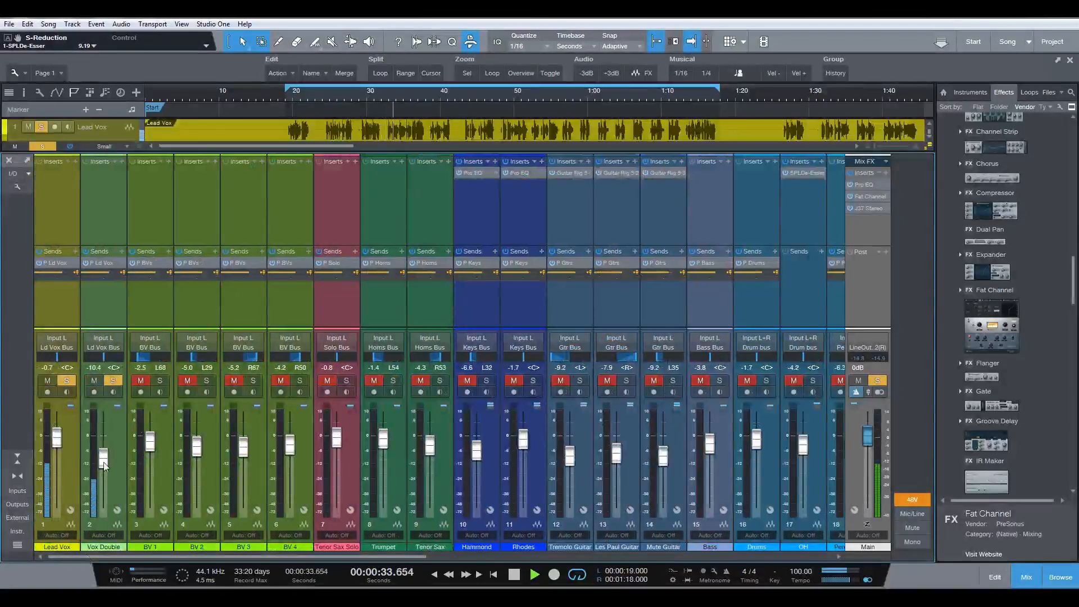
drag(104, 466, 102, 461)
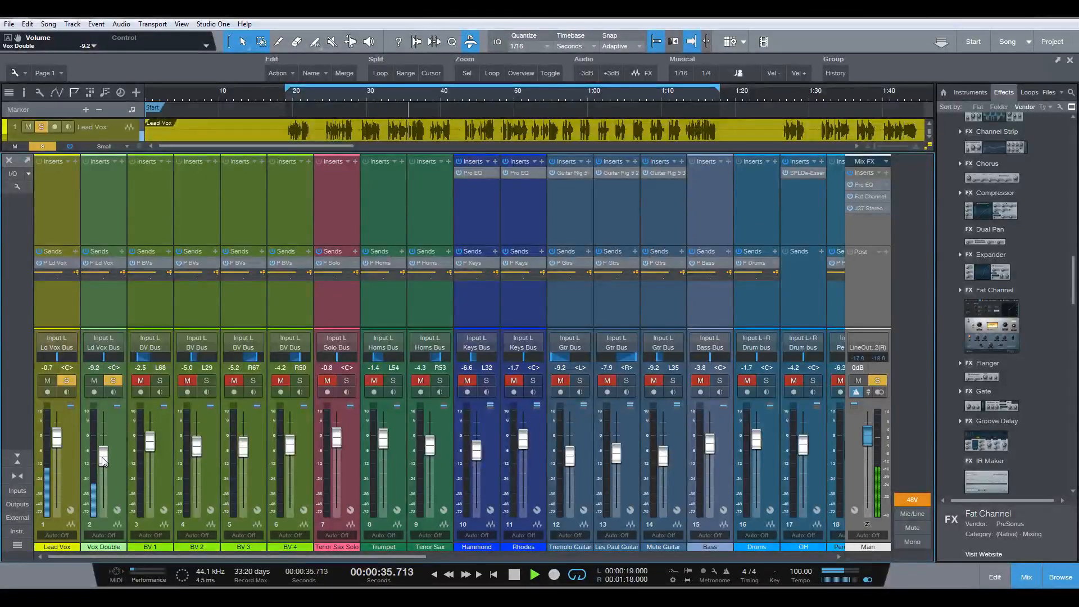
Copy NS1 Stereo from the BV Bus to the Ld Vox Bus, place it before the De-Esser and listen
drag(225, 556, 478, 562)
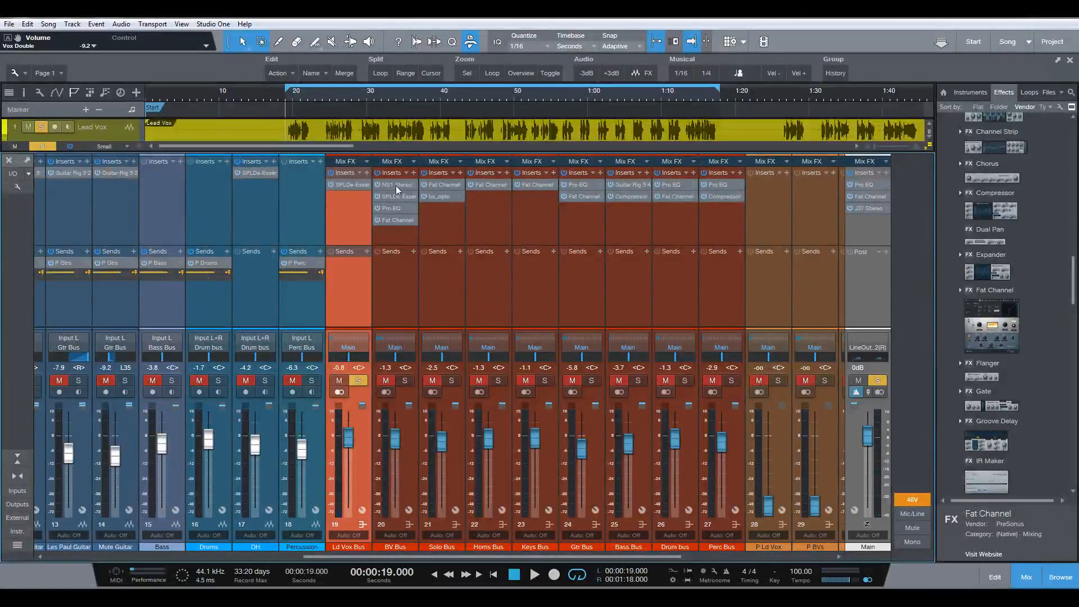
drag(397, 184, 358, 177)
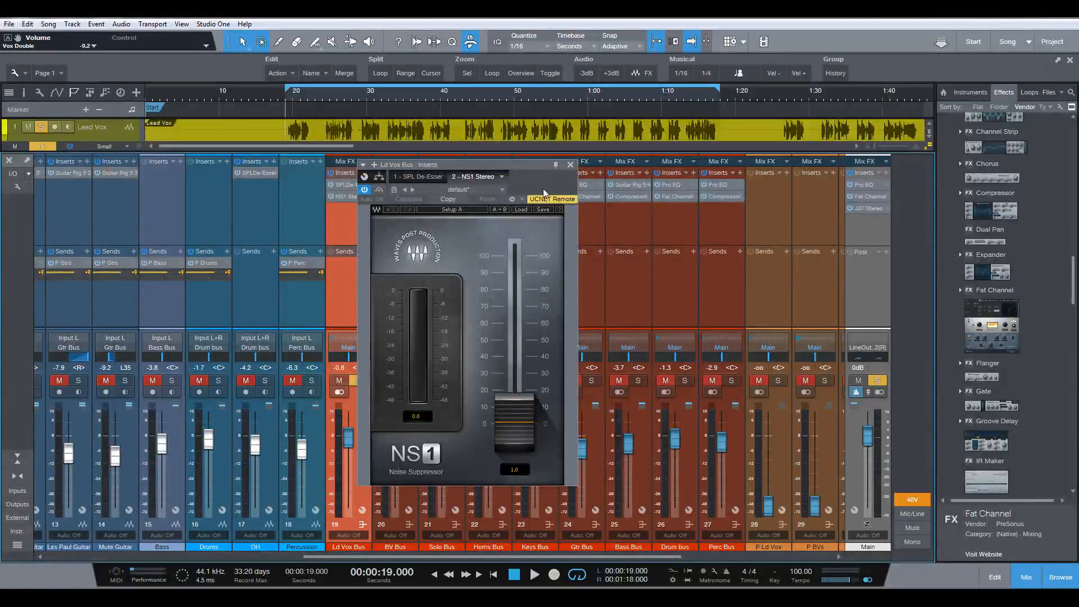
click(570, 165)
drag(345, 197, 346, 183)
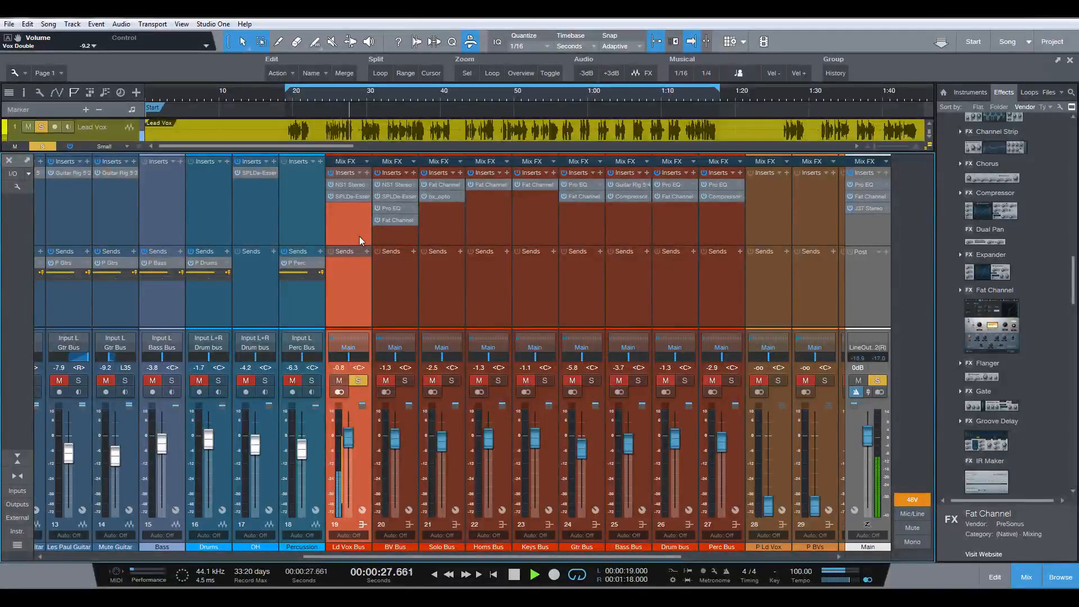
key(space)
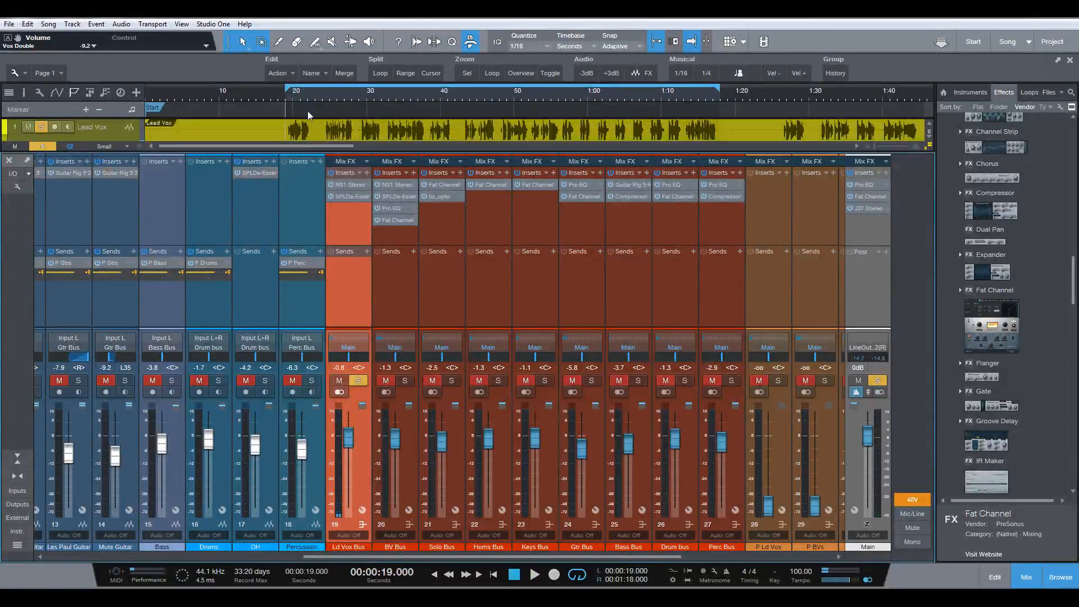
Play the soloed lead vocals from about 0:21 through the gap after the first phrase
click(305, 96)
key(space)
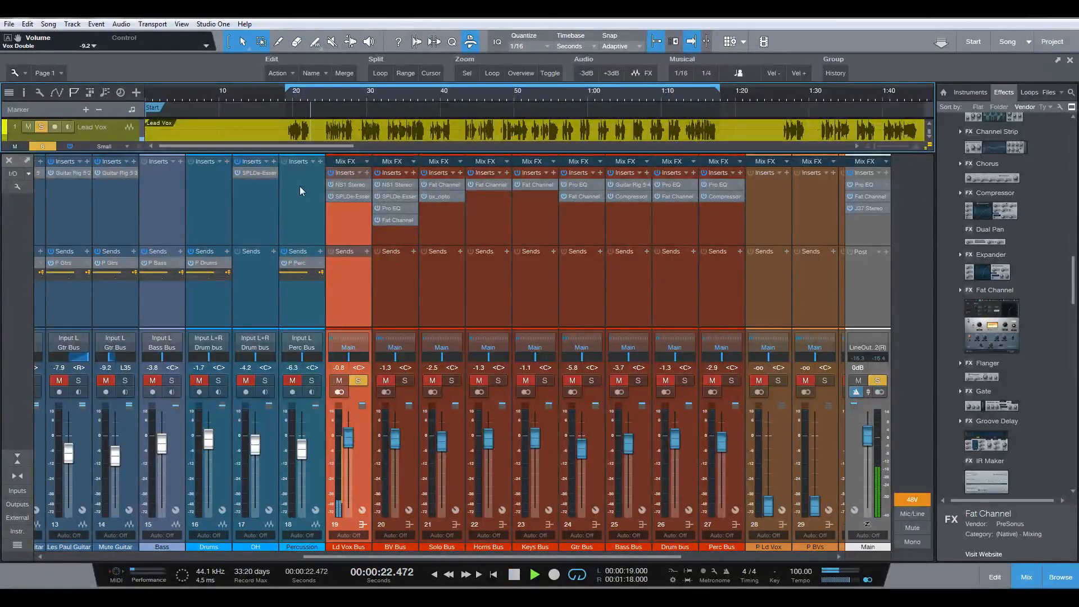
key(space)
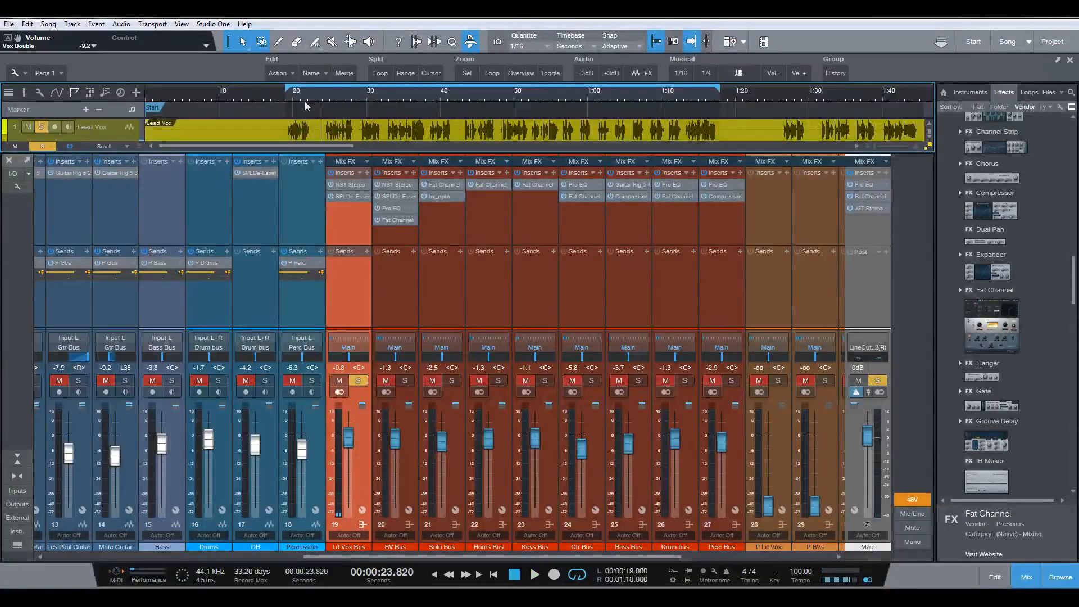
Enlarge the Lead Vox track in the arrangement and cut out its section from 0:22.7 to 0:24.4 between the phrases
key(F3)
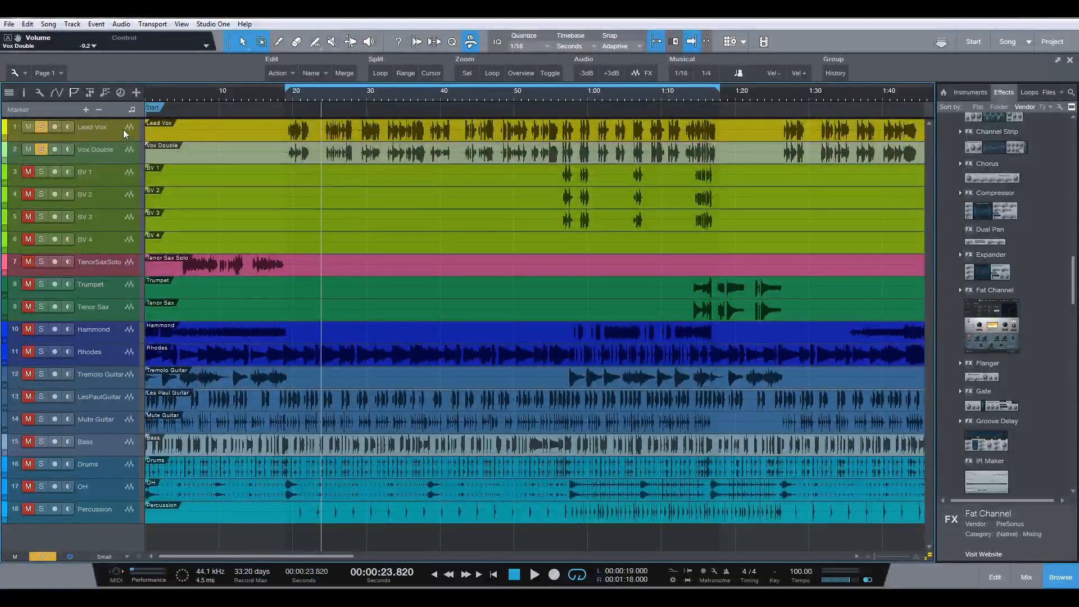
drag(115, 141, 117, 170)
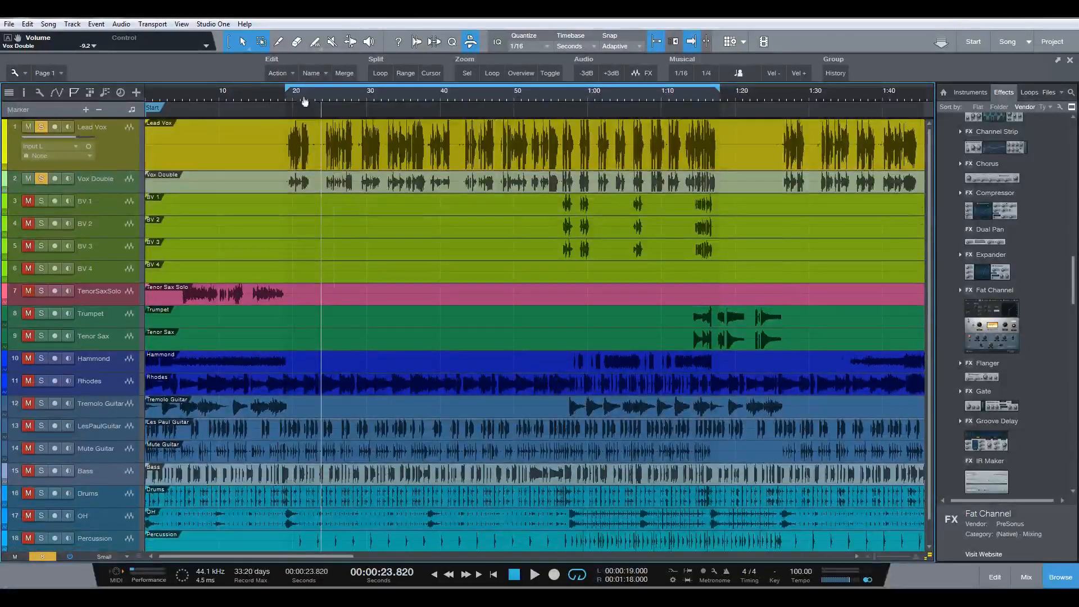
drag(305, 102, 305, 130)
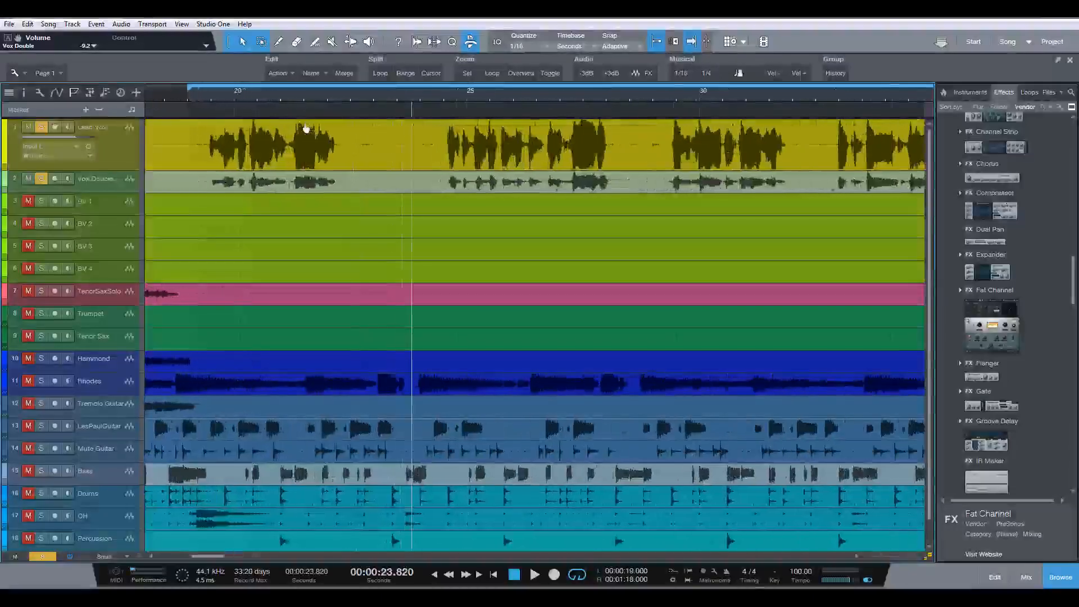
double_click(360, 133)
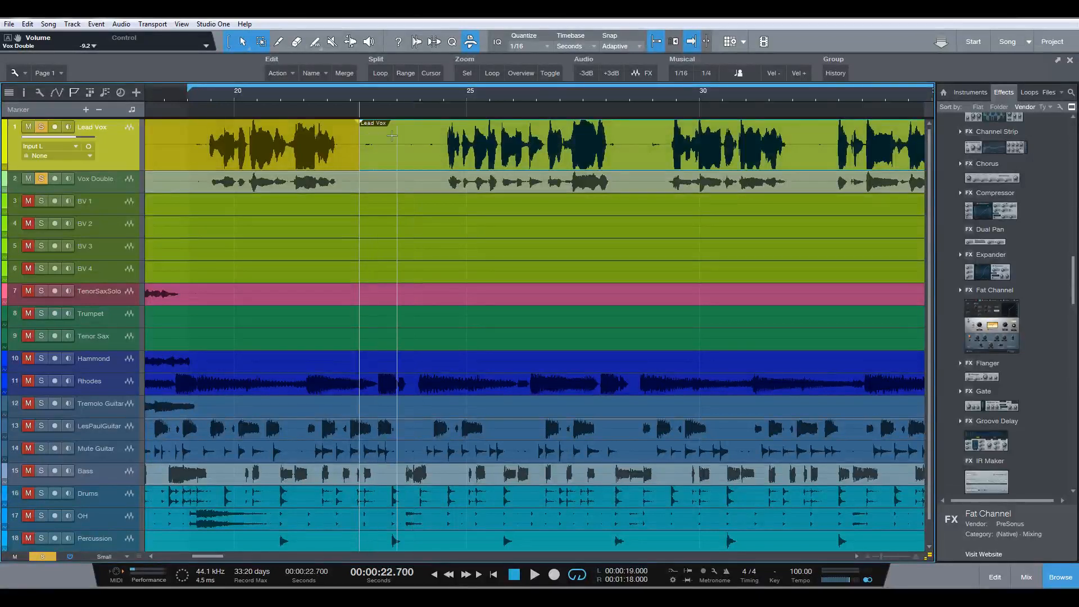
double_click(440, 134)
click(417, 158)
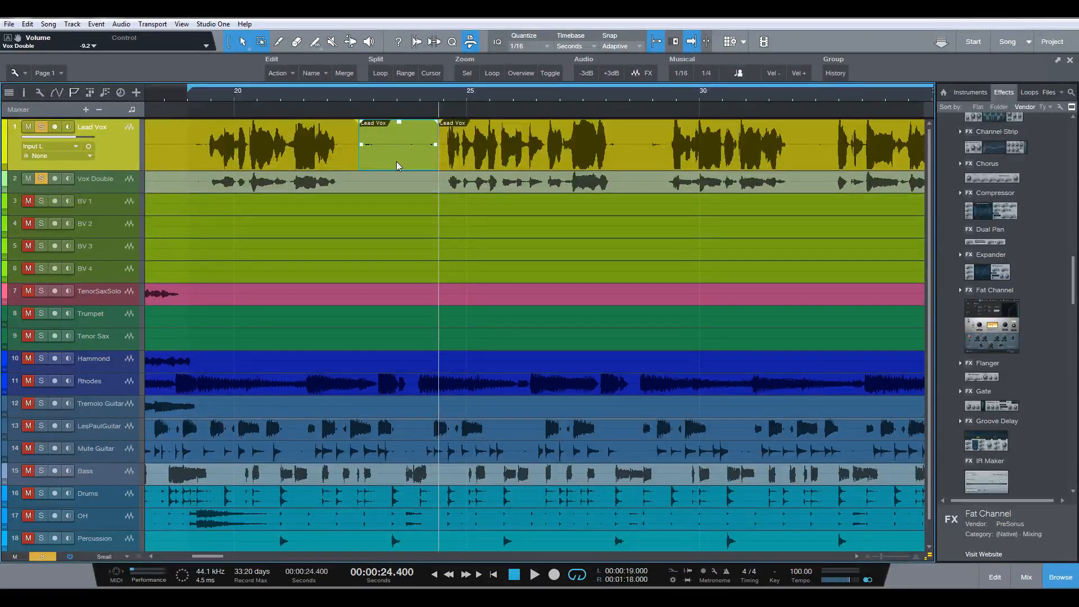
key(Delete)
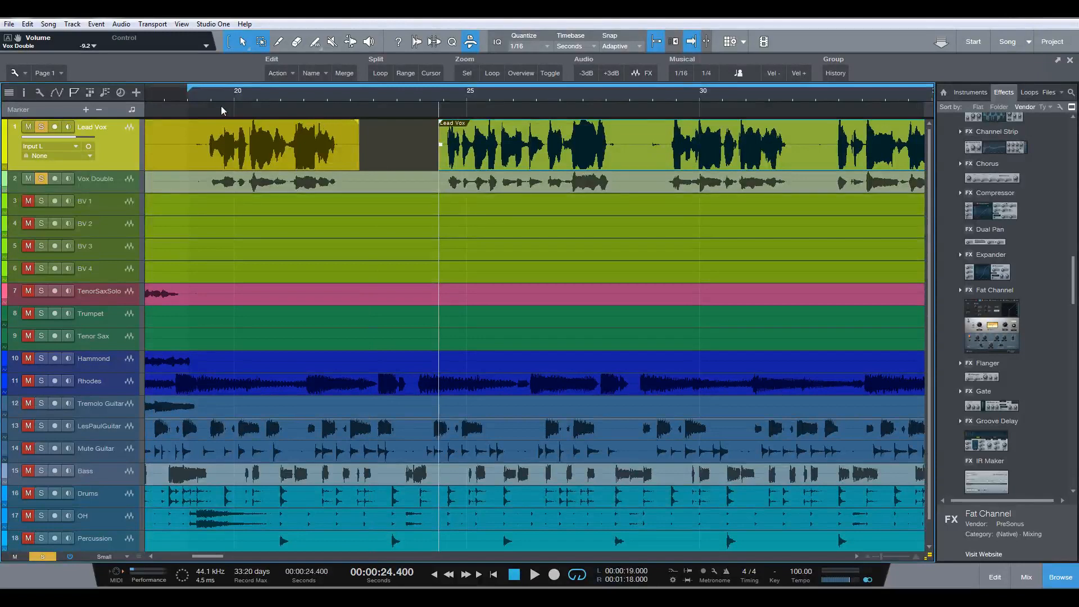
Play the soloed lead vocals across the edited gap and return the playhead to the loop start at 0:19
key(space)
click(186, 98)
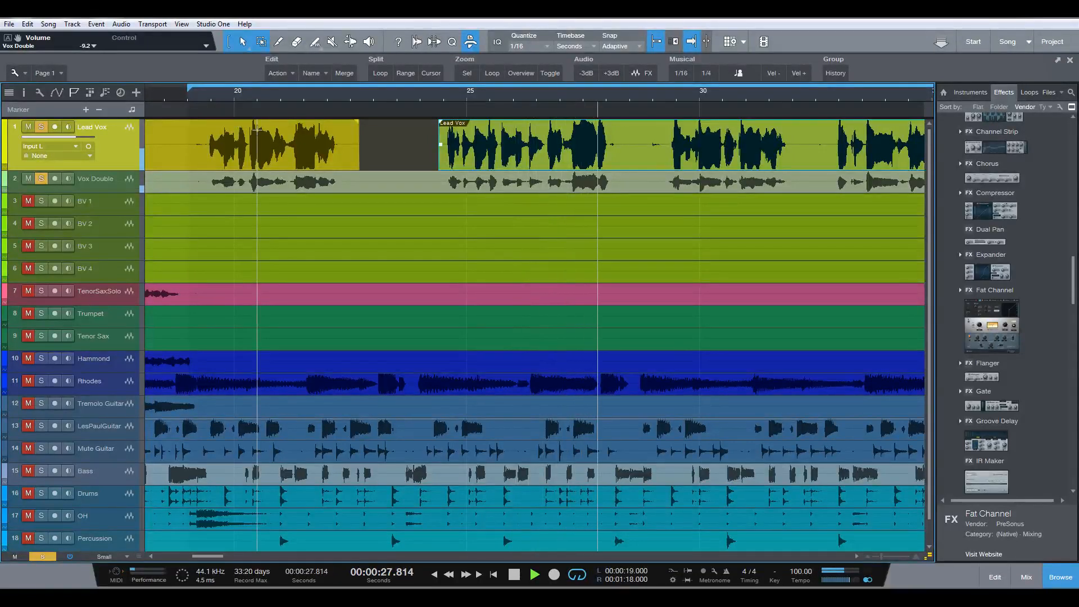
key(space)
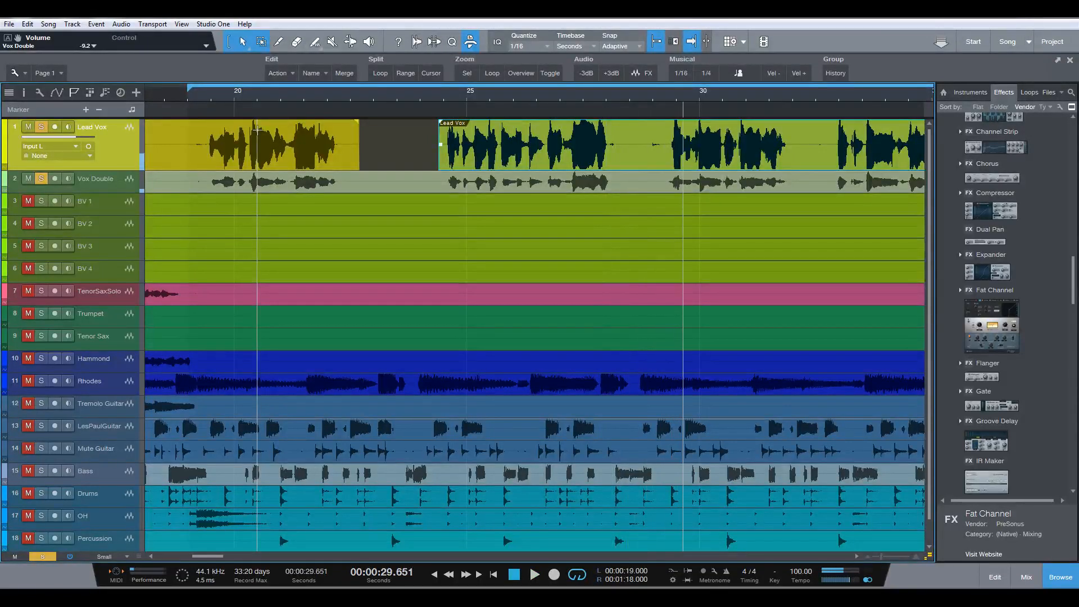
key(KP_1)
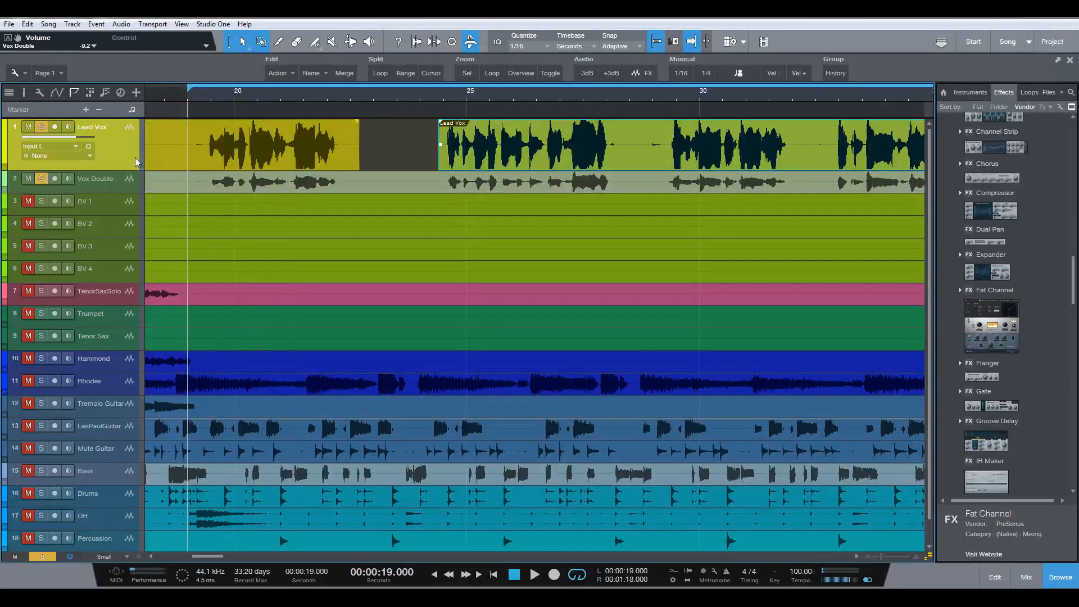
Shrink the Lead Vox track's height, show the Ld Vox Bus in the mixer and play the soloed lead vocals
drag(80, 169, 93, 139)
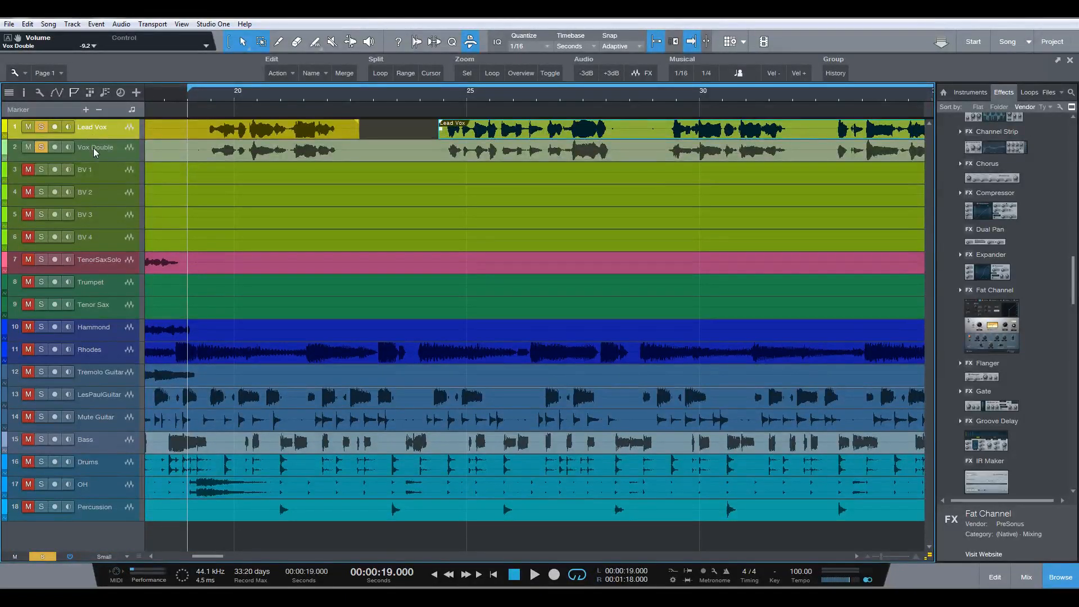
key(F3)
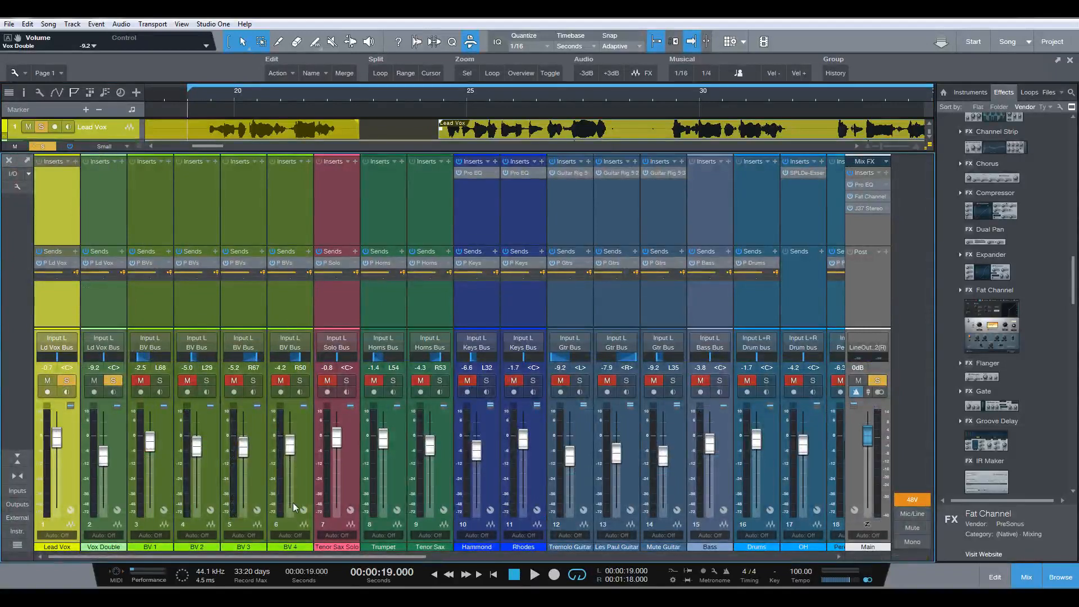
drag(306, 557, 557, 559)
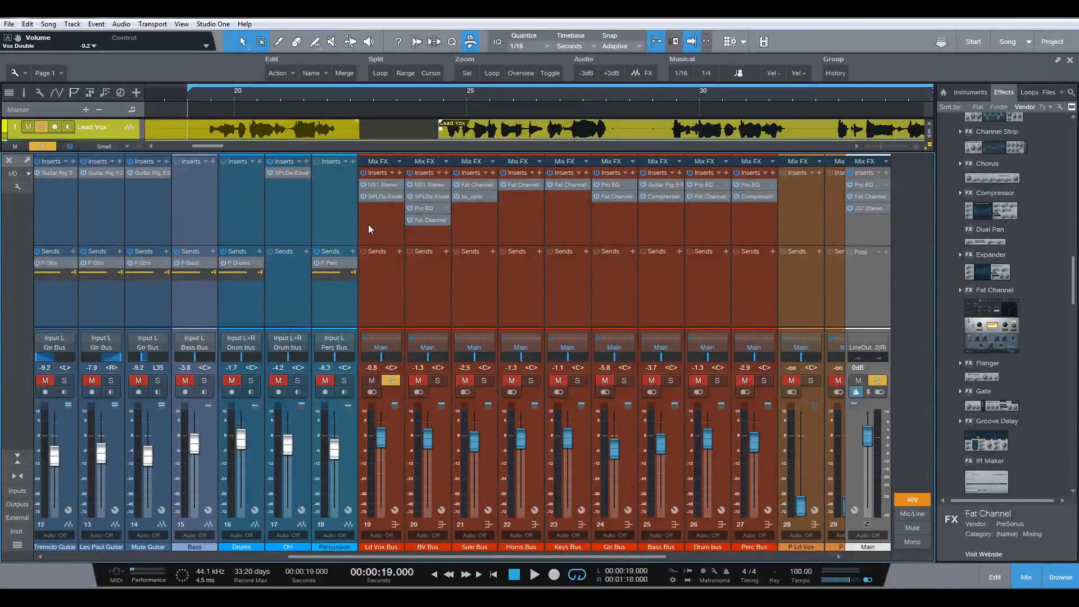
key(space)
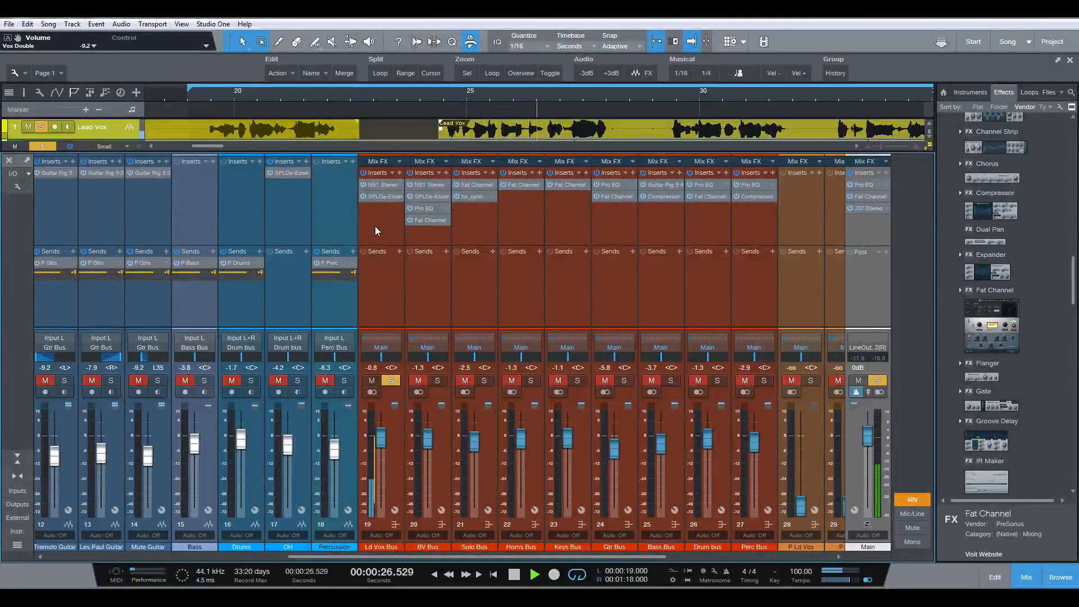
key(space)
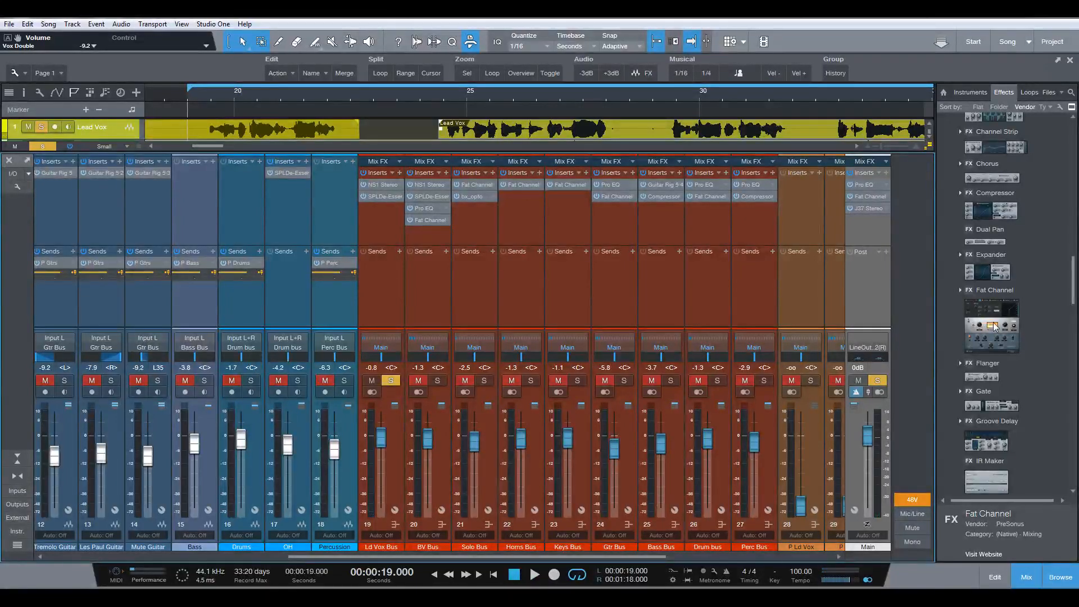
Add Fat Channel after the De-Esser on the Ld Vox Bus, enable its HPF/Gate section and set the high-pass to 115 Hz
drag(994, 327, 387, 229)
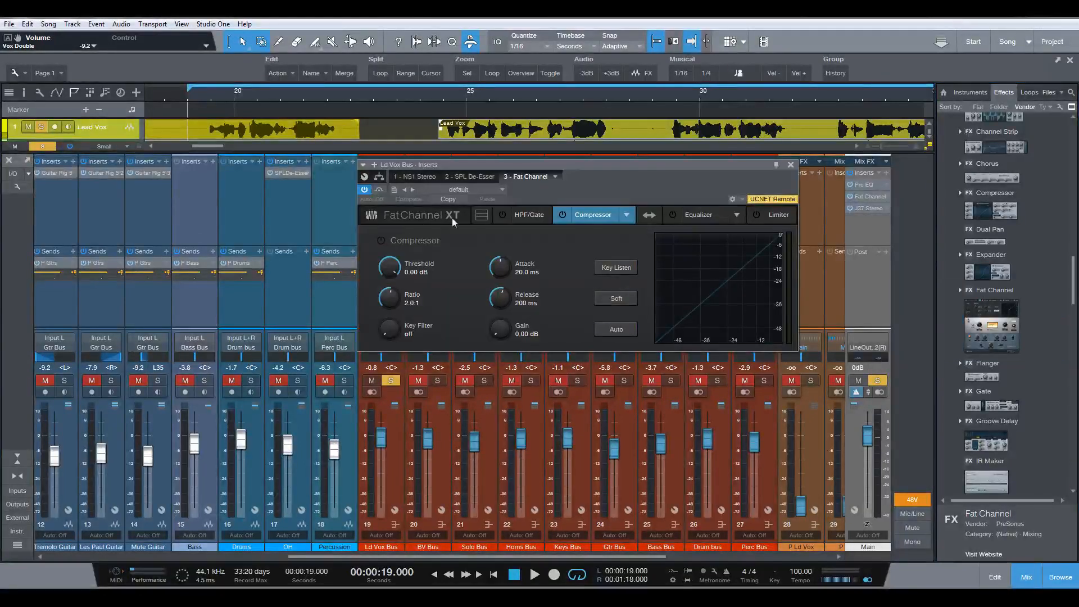
click(504, 215)
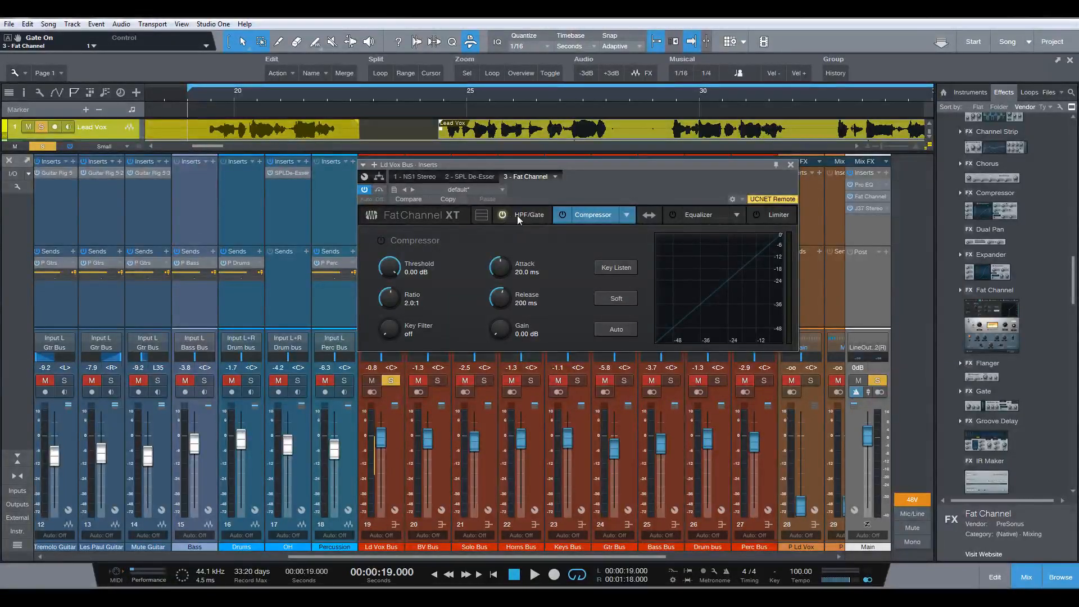
click(527, 215)
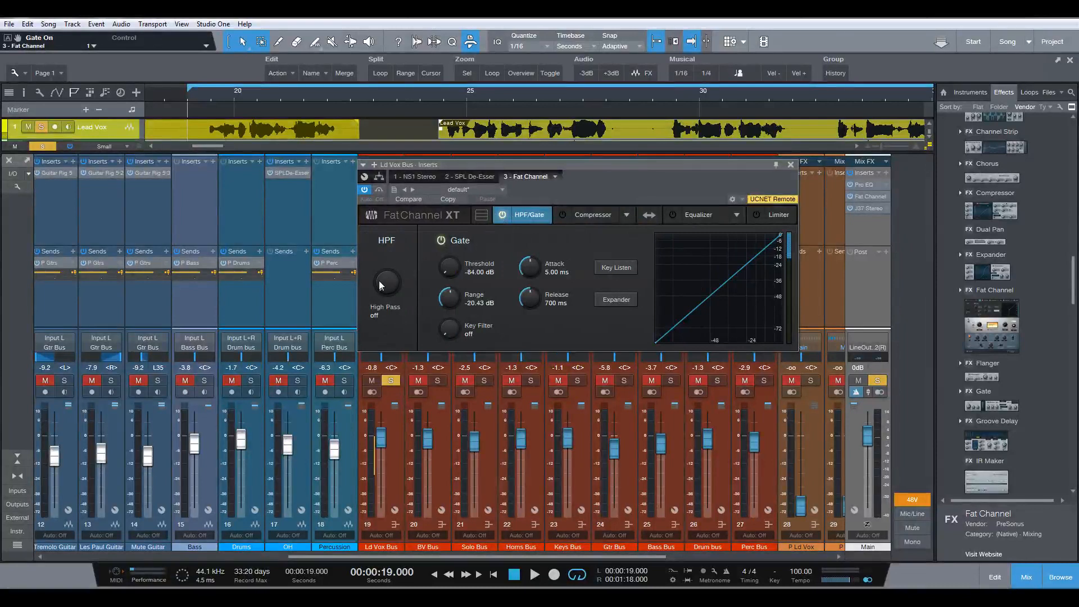
drag(387, 283, 403, 253)
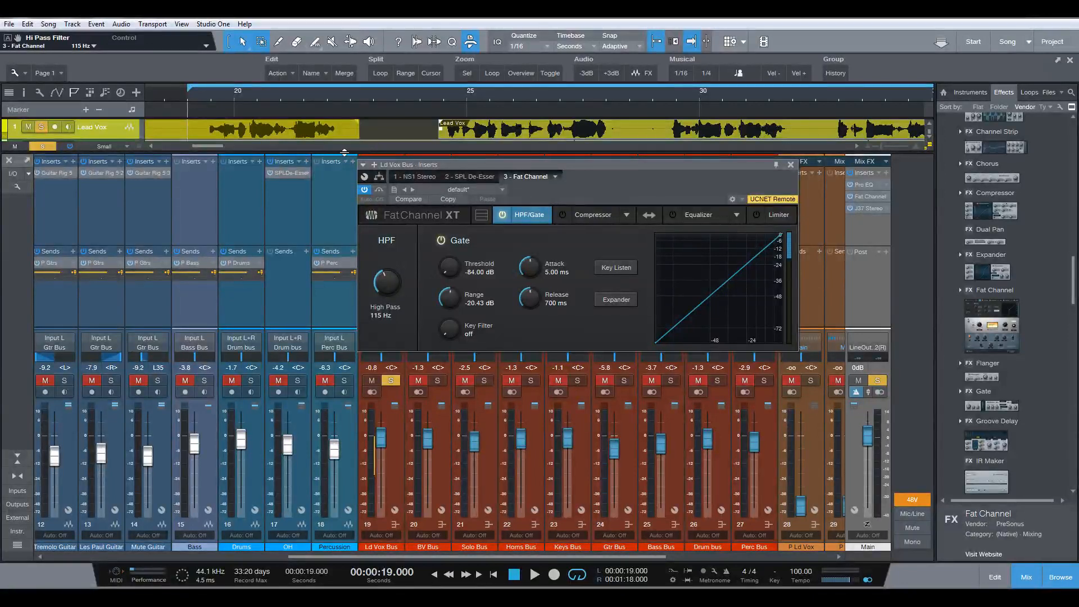
Switch off the Fat Channel gate and refine the high-pass filter to 119 Hz while the soloed lead vocals play
key(space)
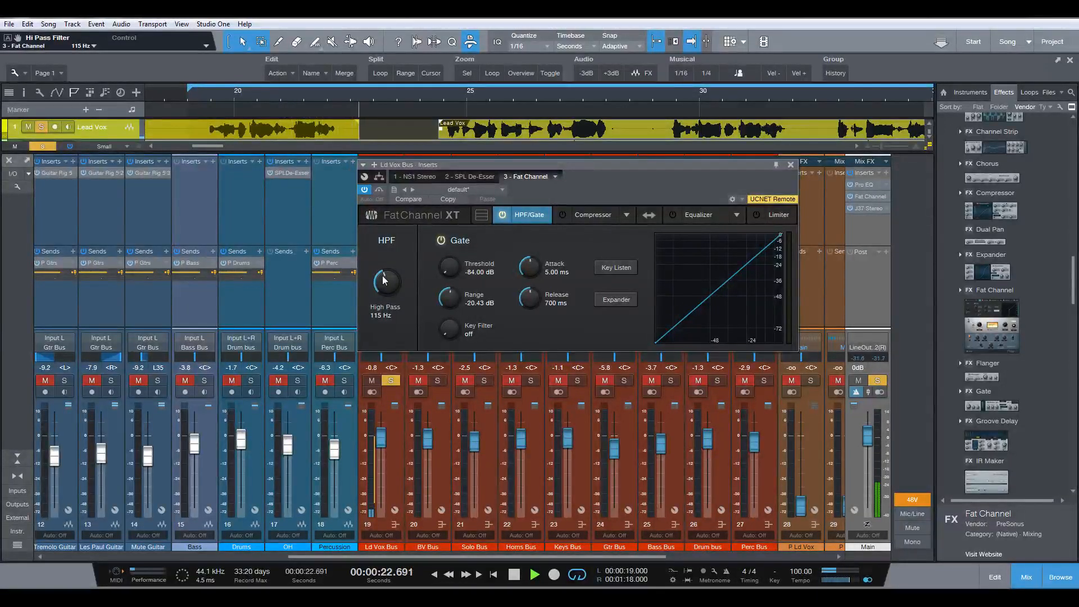
drag(385, 280, 388, 265)
click(440, 240)
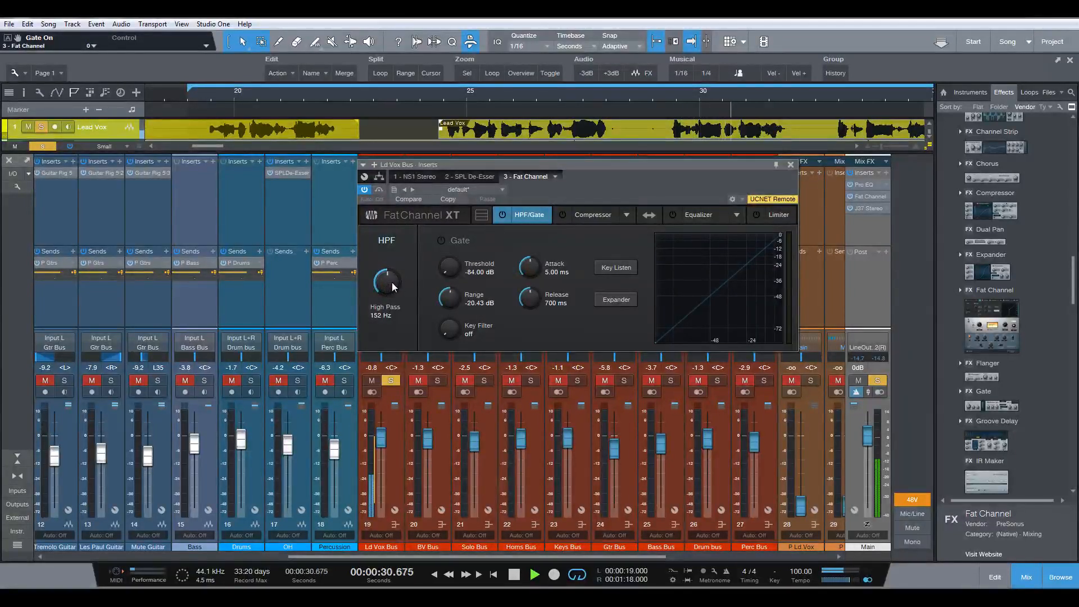
drag(392, 283, 388, 284)
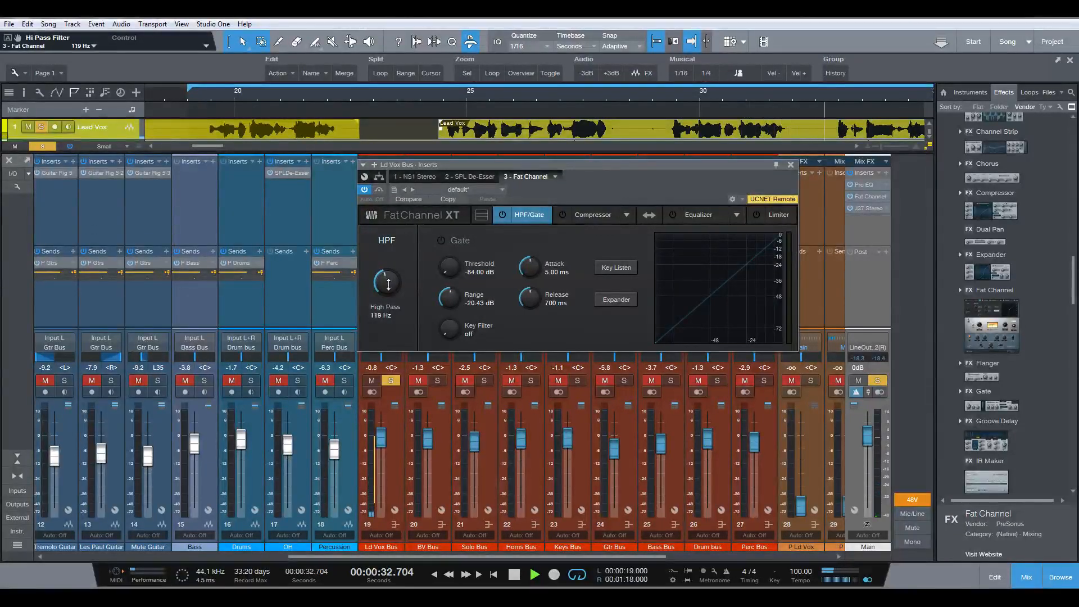
key(space)
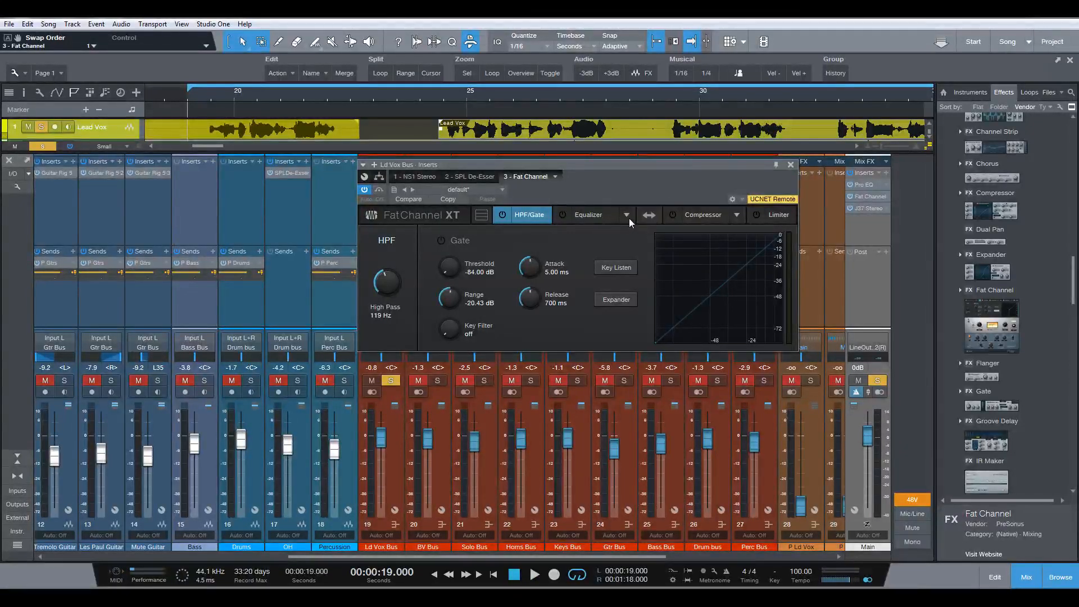
Place the Fat Channel equalizer before the compressor, choose the Vintage EQ model and enable it
click(628, 216)
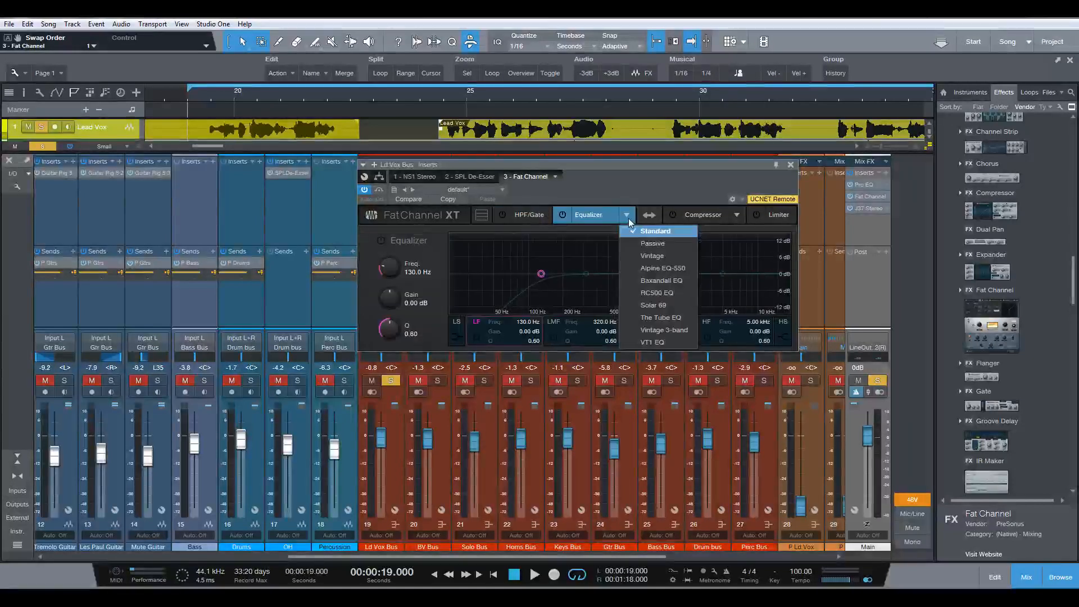
click(641, 256)
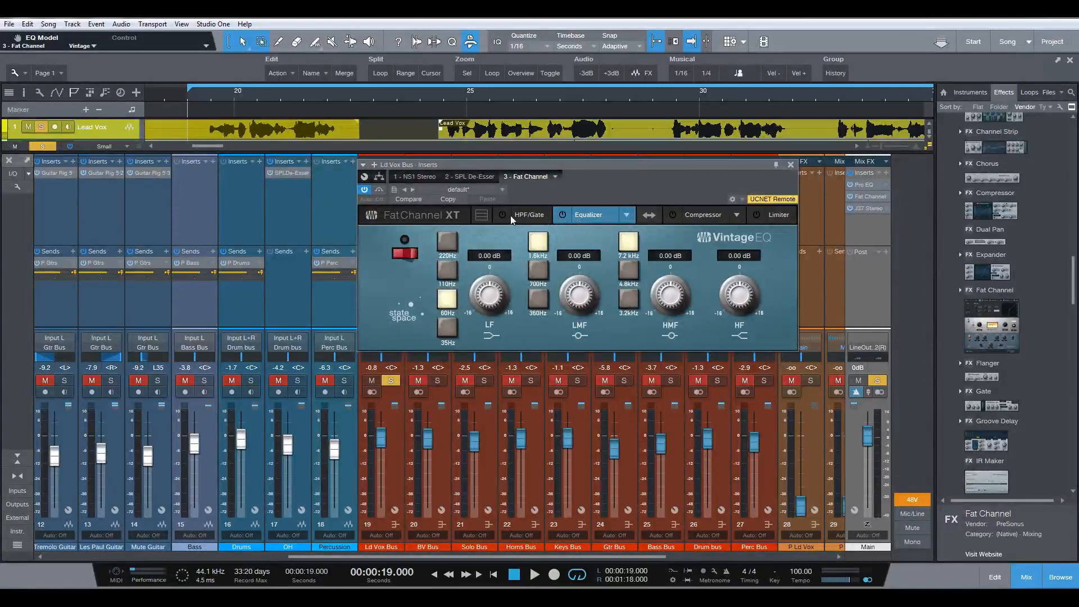
click(565, 215)
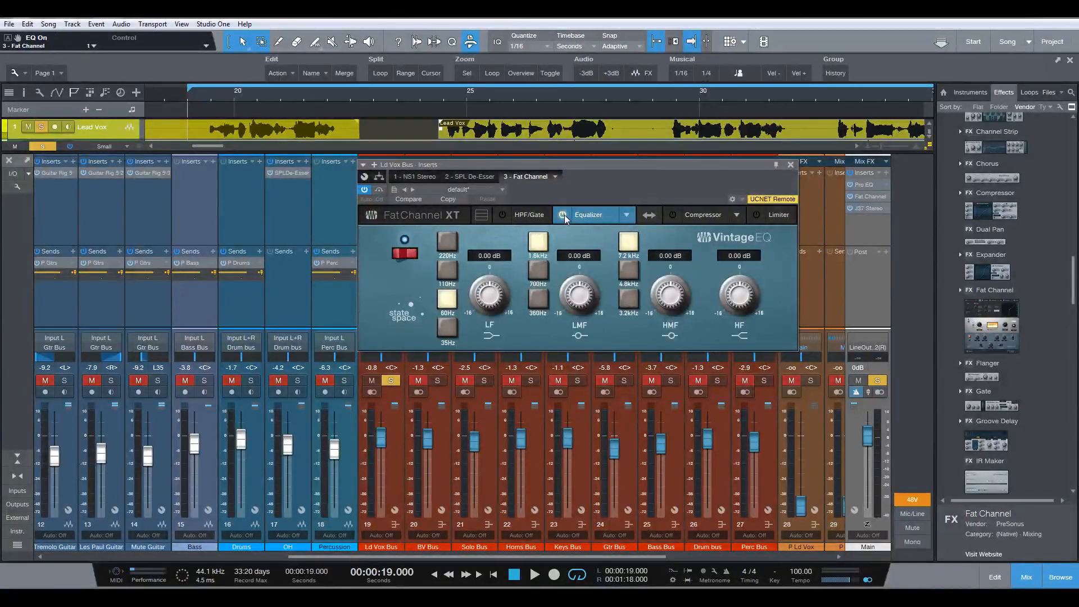
While listening, set the Vintage EQ's LF gain to -1.12 dB and its LMF band to 360 Hz at 1.92 dB
key(space)
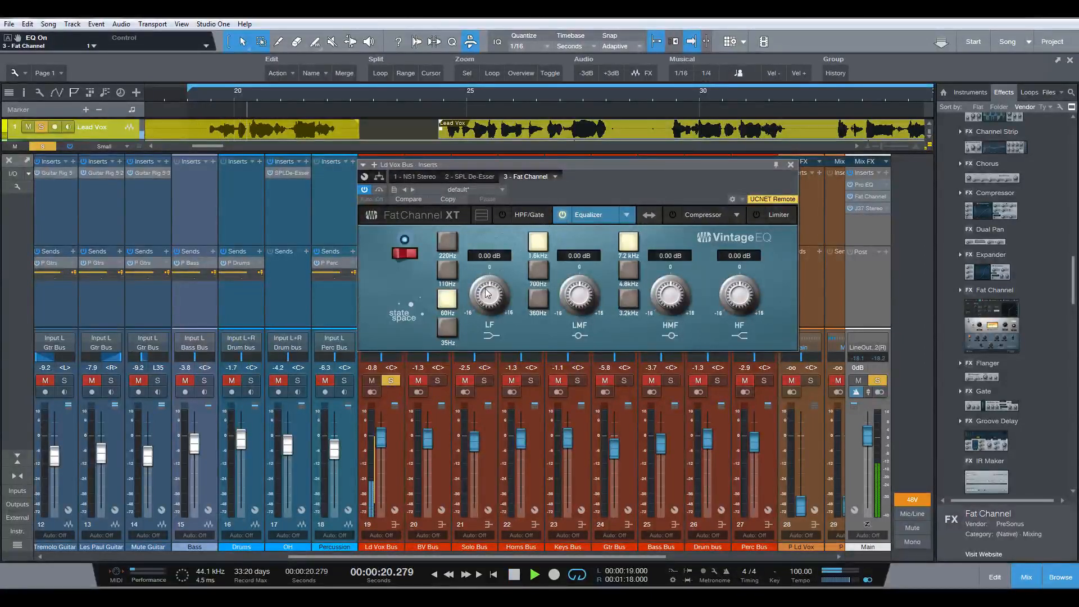
mouse_move(488, 293)
mouse_down()
mouse_move(483, 316)
mouse_move(504, 272)
mouse_move(497, 305)
mouse_up()
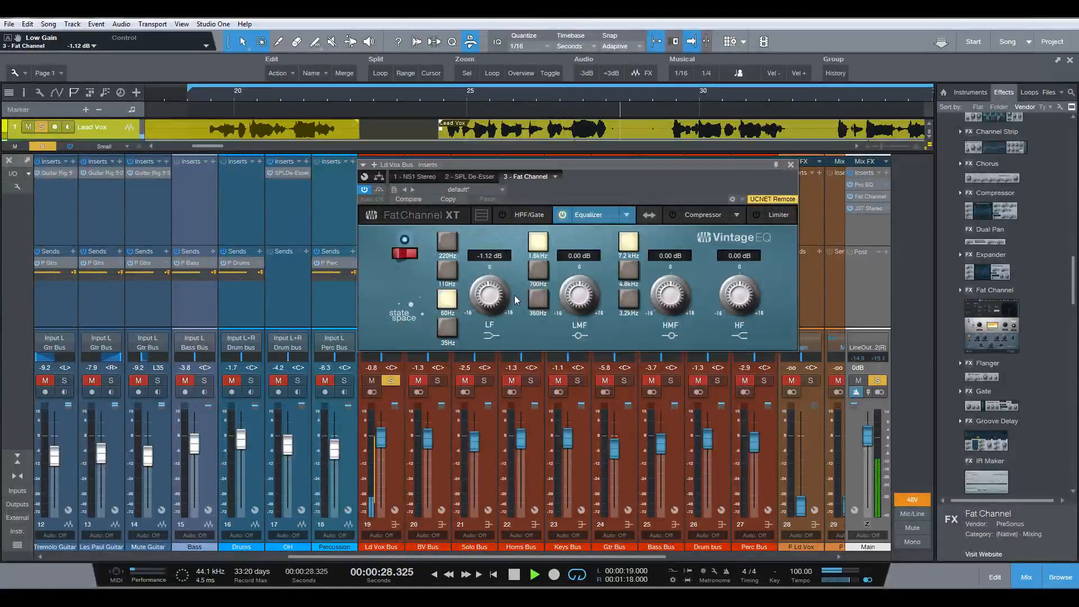
click(539, 301)
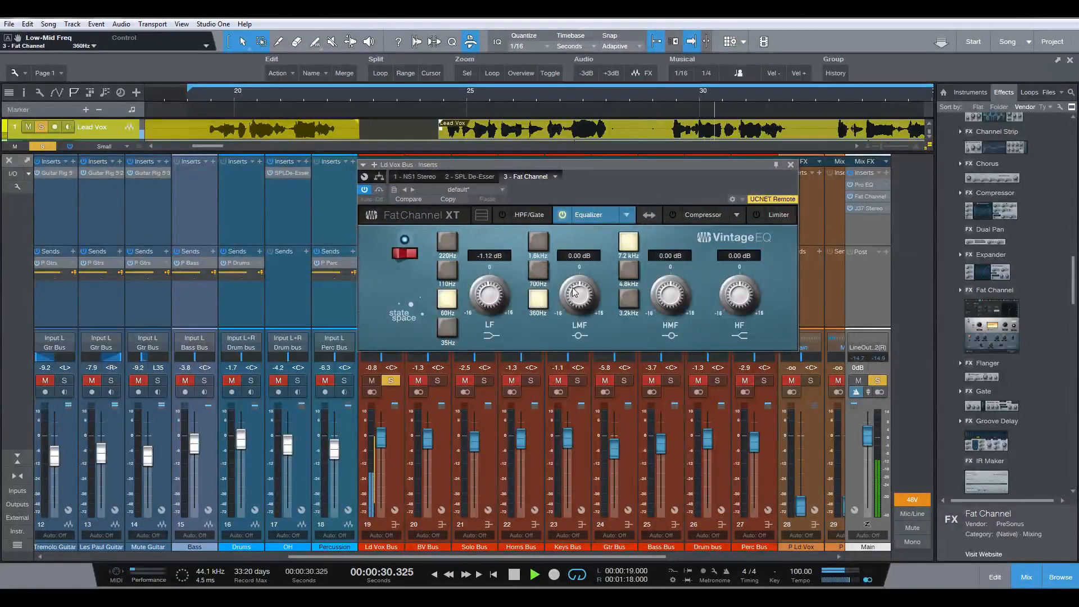
mouse_move(573, 288)
mouse_down()
mouse_move(584, 276)
mouse_move(567, 340)
mouse_move(586, 293)
mouse_up()
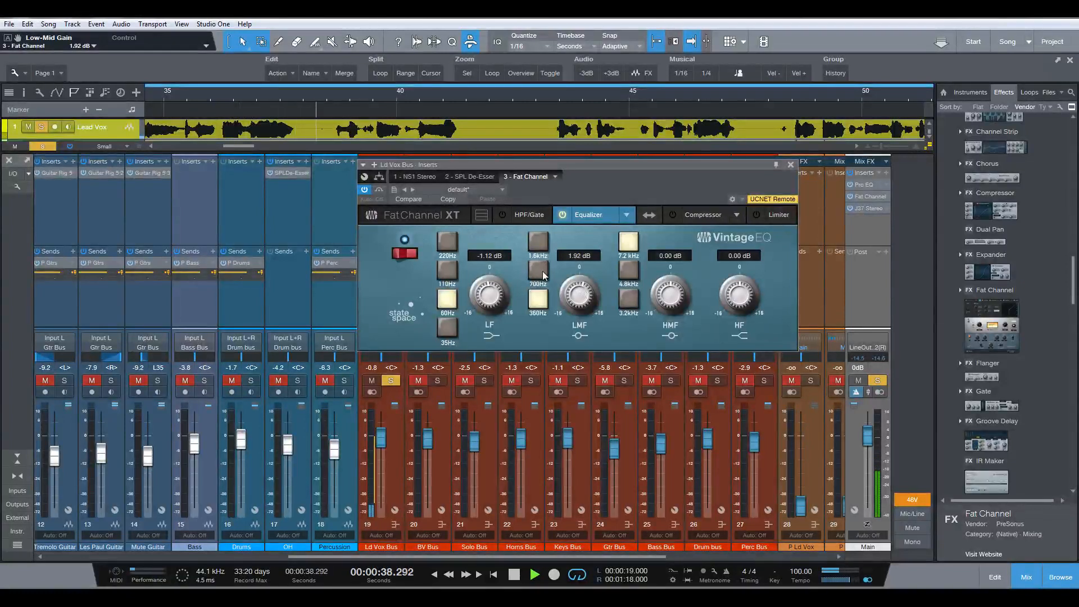
Set the Vintage EQ's HMF band to 3.2 kHz at -0.48 dB and HF gain to 8.96 dB, and stop playback
click(632, 304)
mouse_move(671, 297)
mouse_down()
mouse_move(680, 253)
mouse_move(668, 299)
mouse_move(672, 290)
mouse_up()
drag(739, 296, 758, 268)
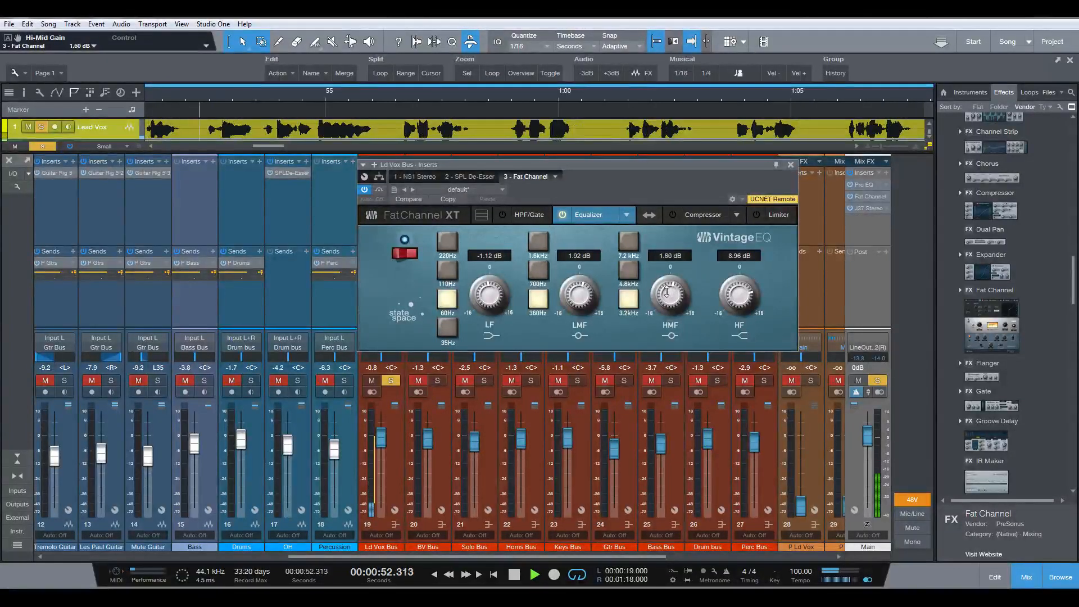
drag(667, 292, 668, 298)
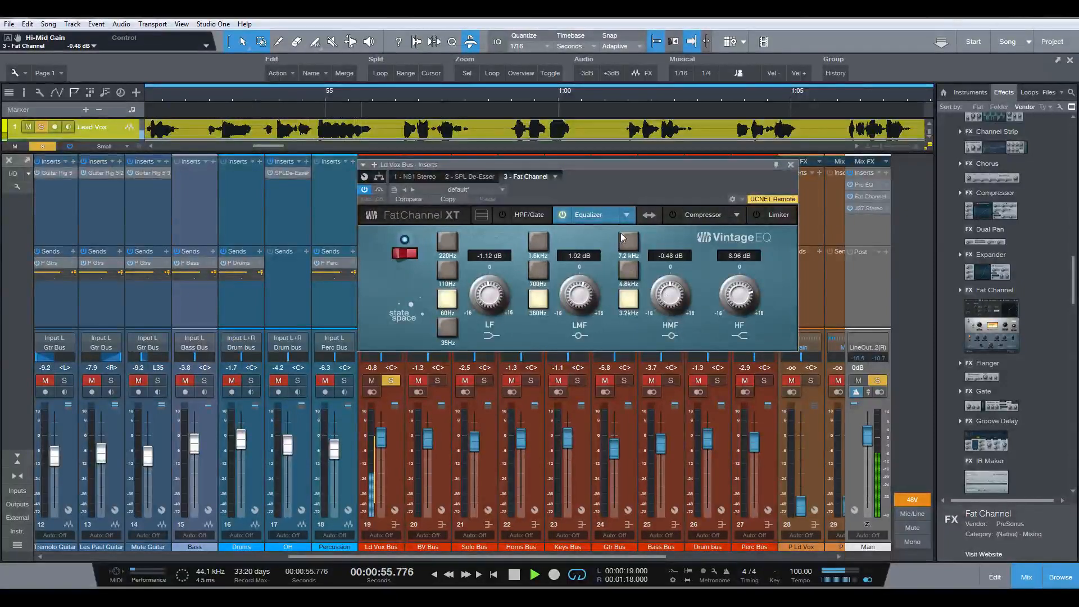
key(space)
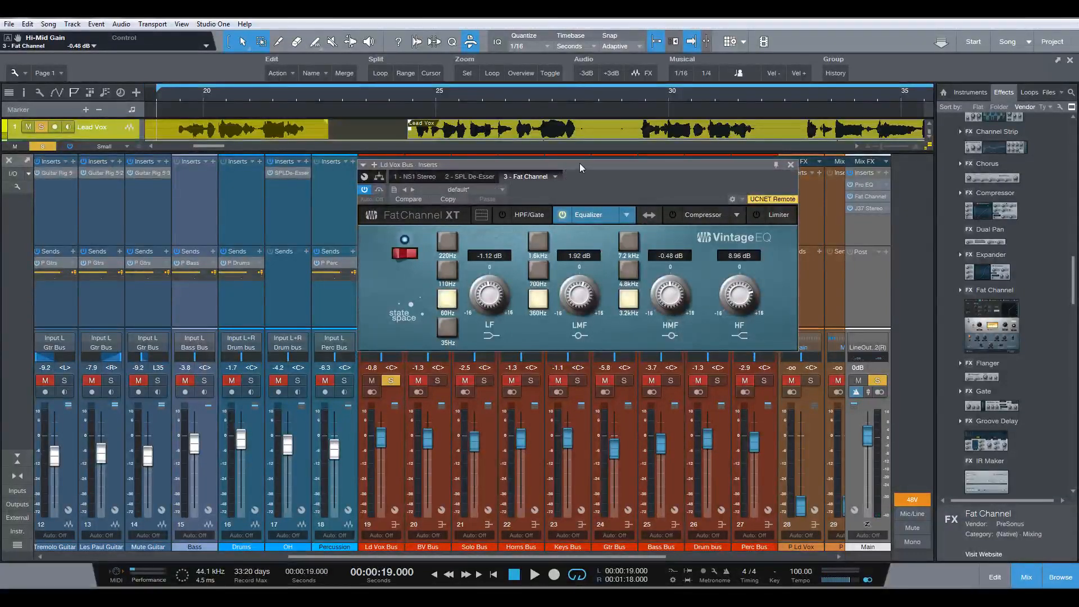
Unsolo the Ld Vox Bus and play the full mix to hear the equalized lead vocals in context
drag(579, 163, 703, 259)
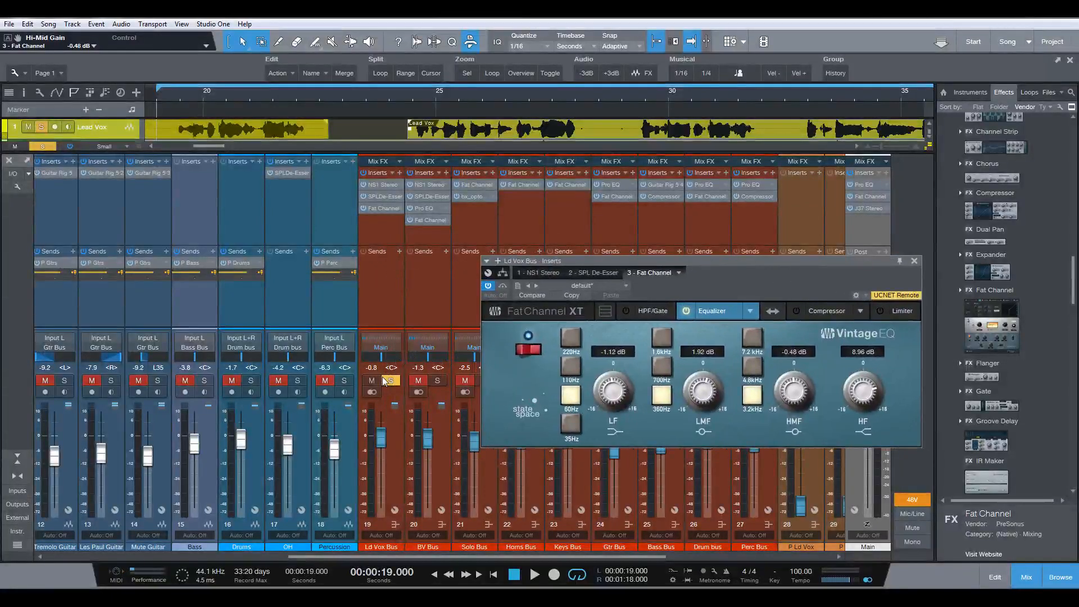
click(386, 380)
key(space)
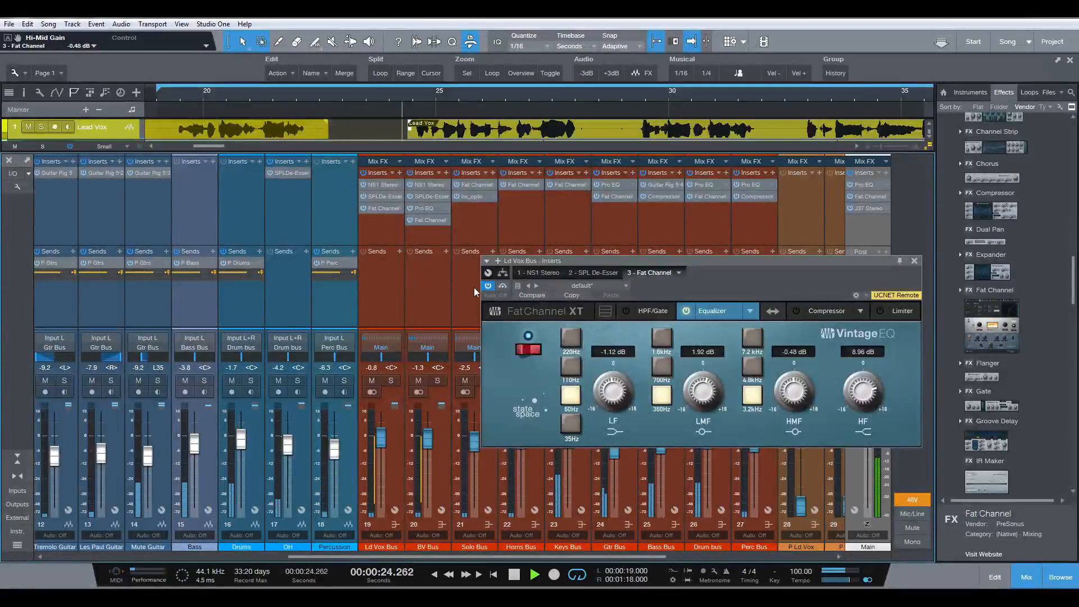
drag(730, 262, 612, 264)
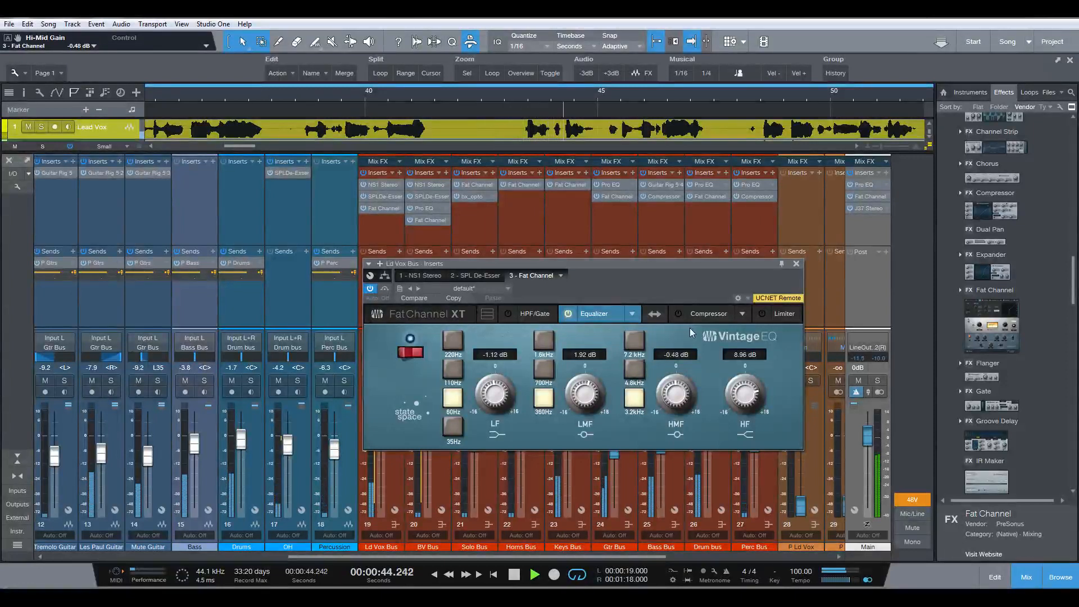
key(space)
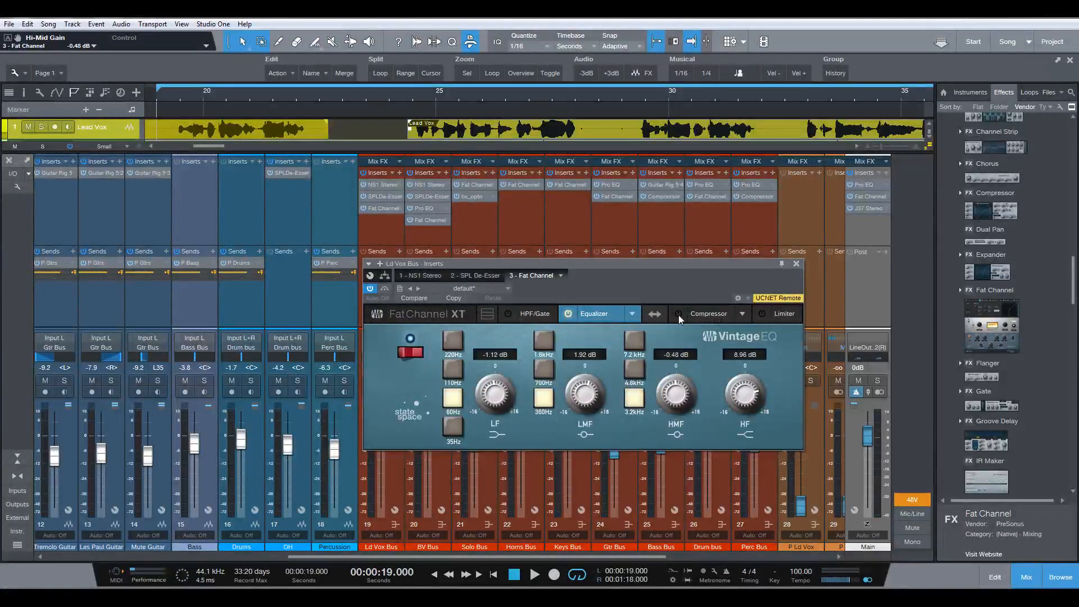
Enable the Fat Channel compressor on the Ld Vox Bus and choose the Tube model
click(678, 315)
click(744, 314)
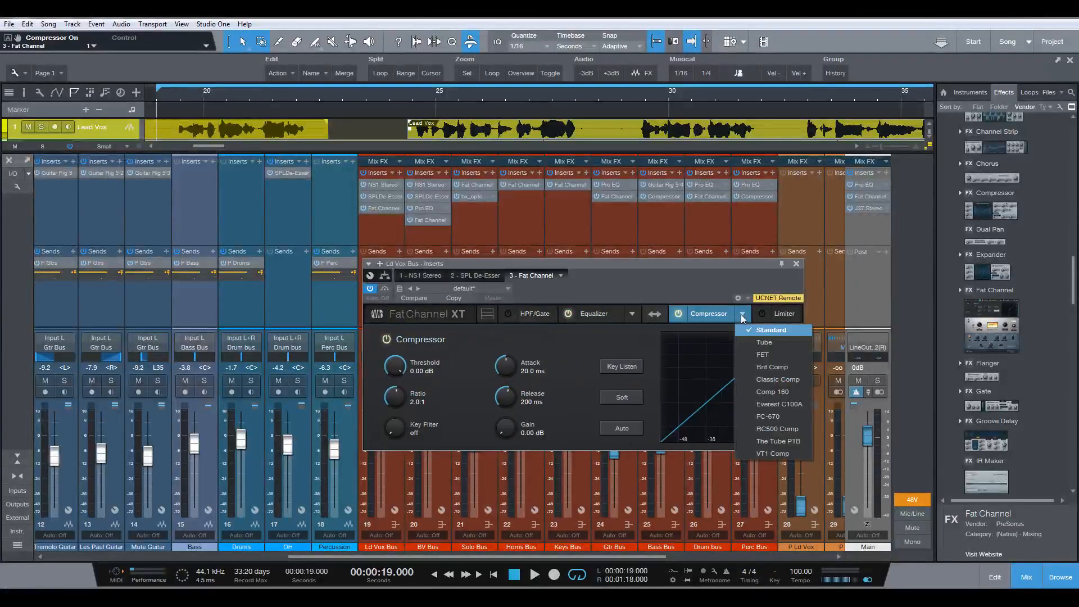
click(753, 343)
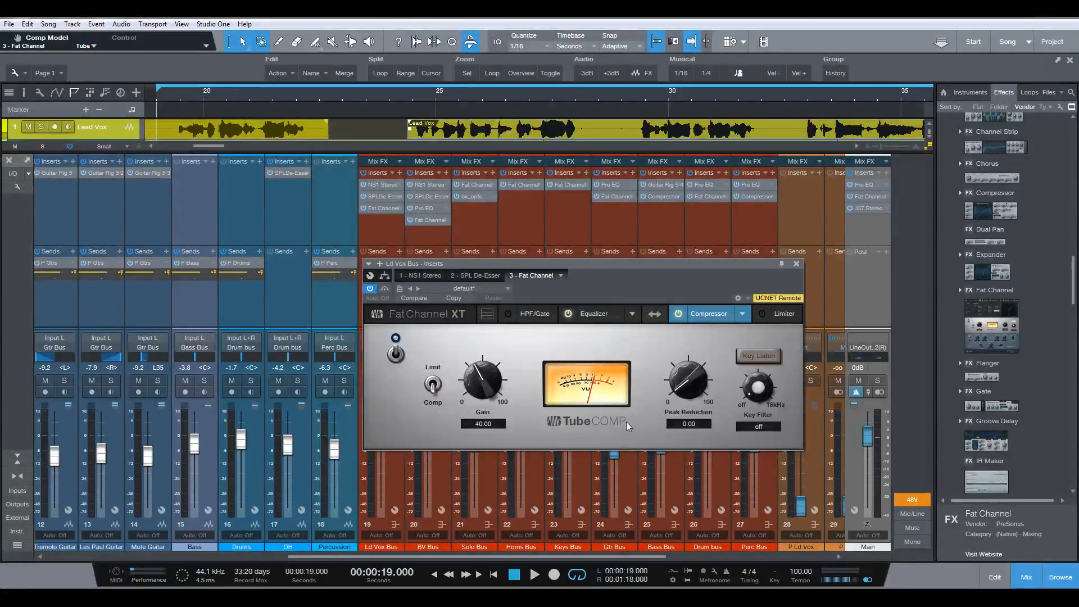
During playback, set the Tube compressor's peak reduction to 66.50 and gain to 45.00, and compare the sound with the compressor bypassed
key(space)
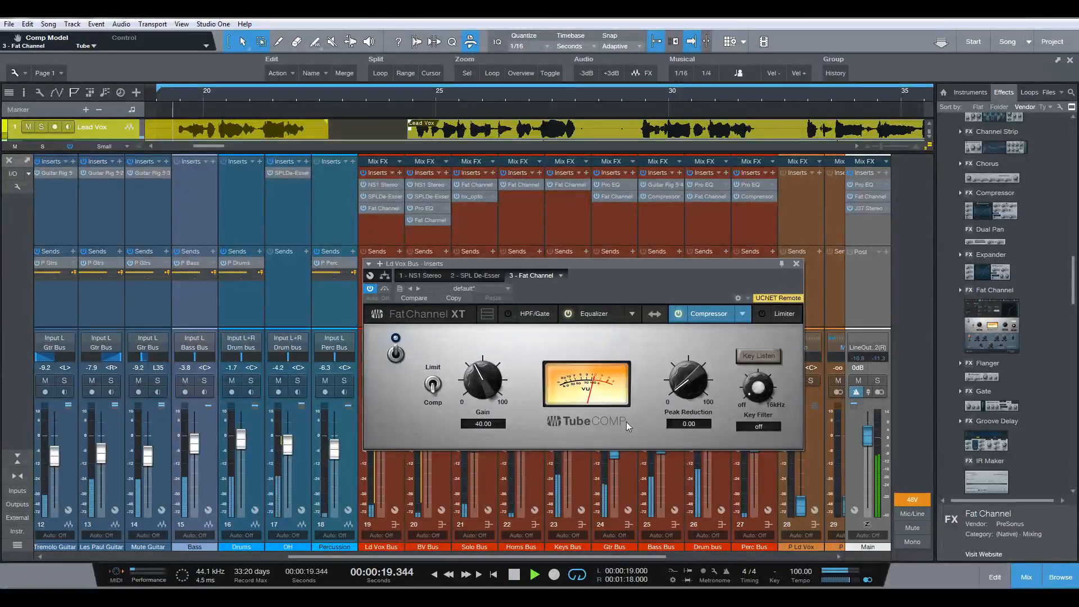
drag(701, 380, 726, 349)
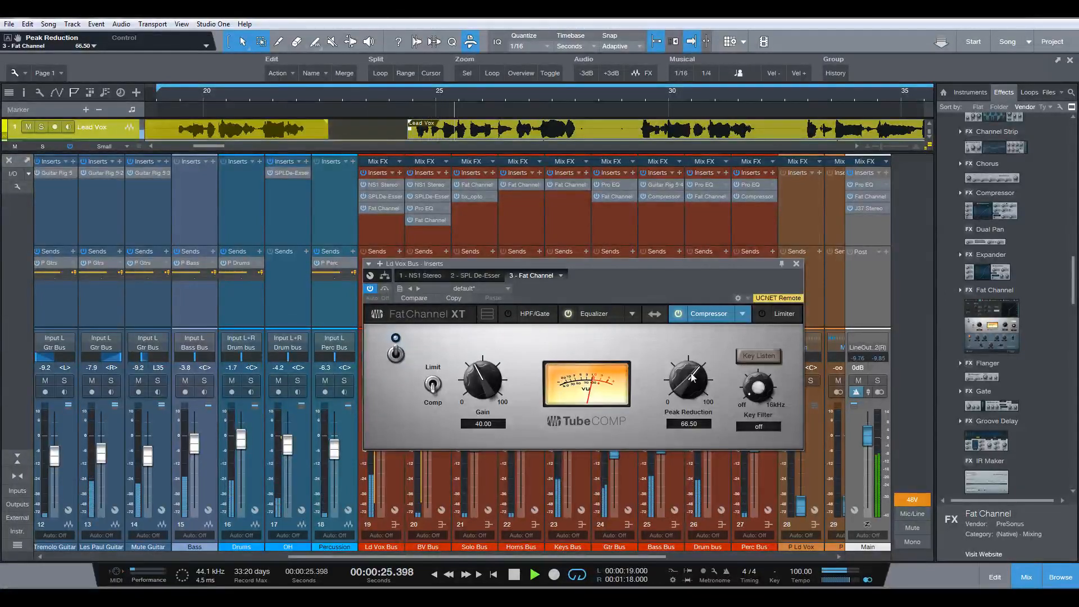
drag(691, 373, 691, 380)
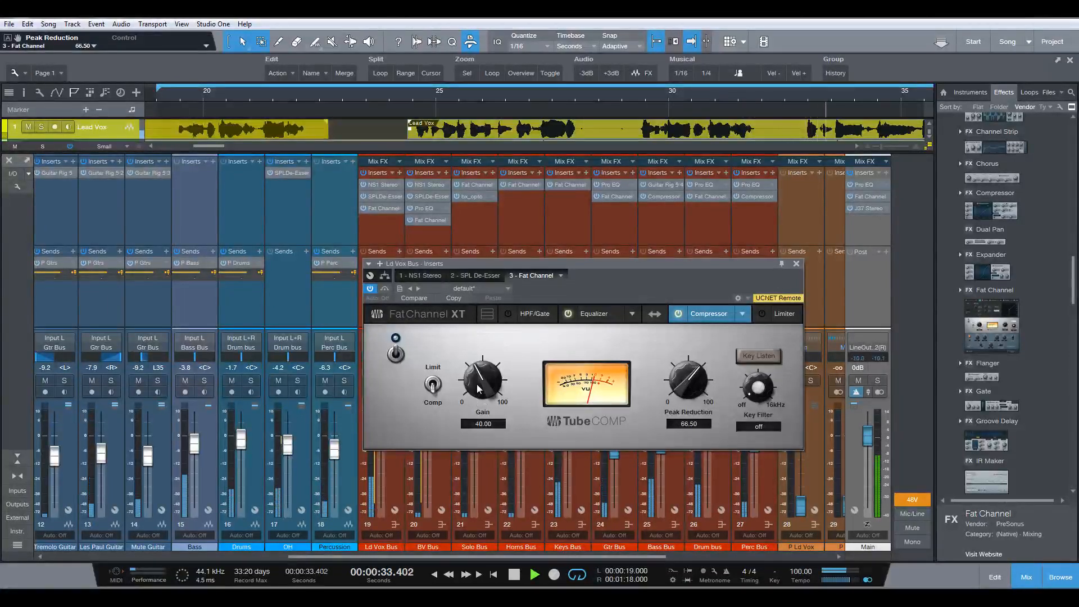
drag(482, 390, 482, 387)
scroll(480, 384, up, 2)
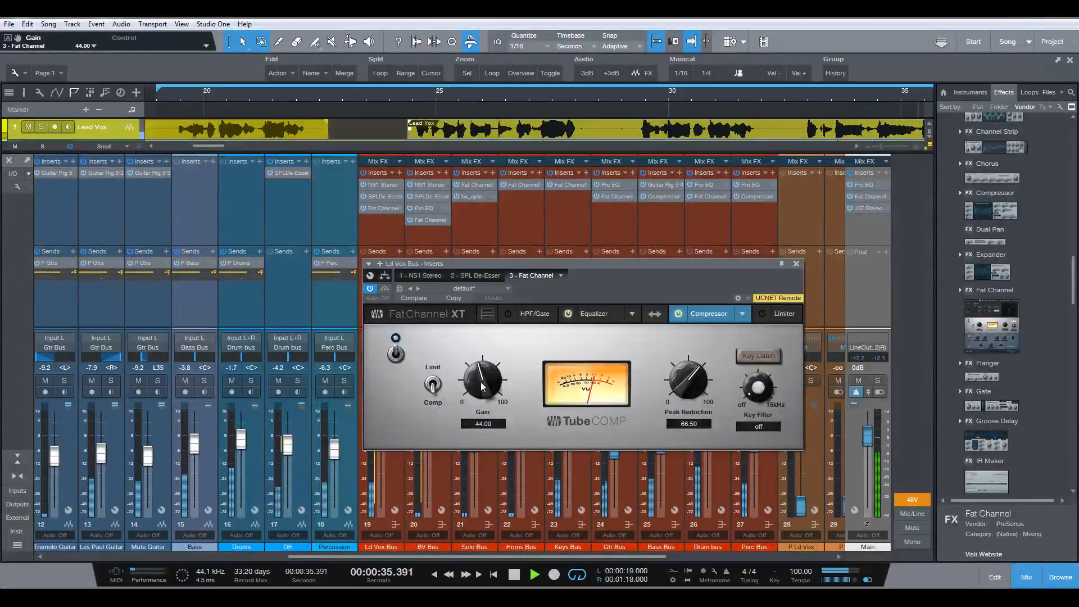
click(678, 314)
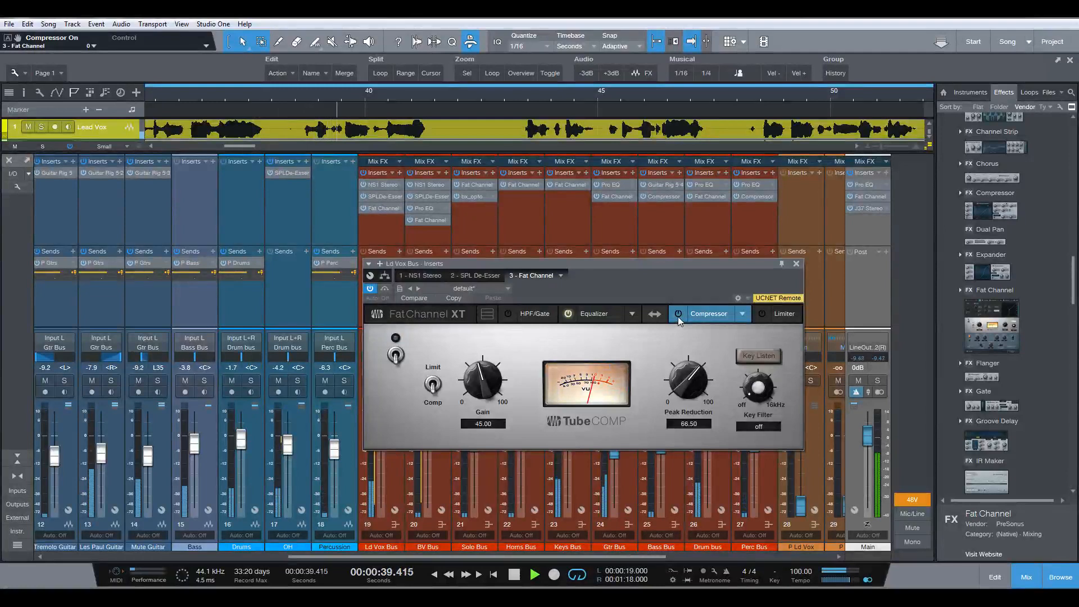
click(677, 316)
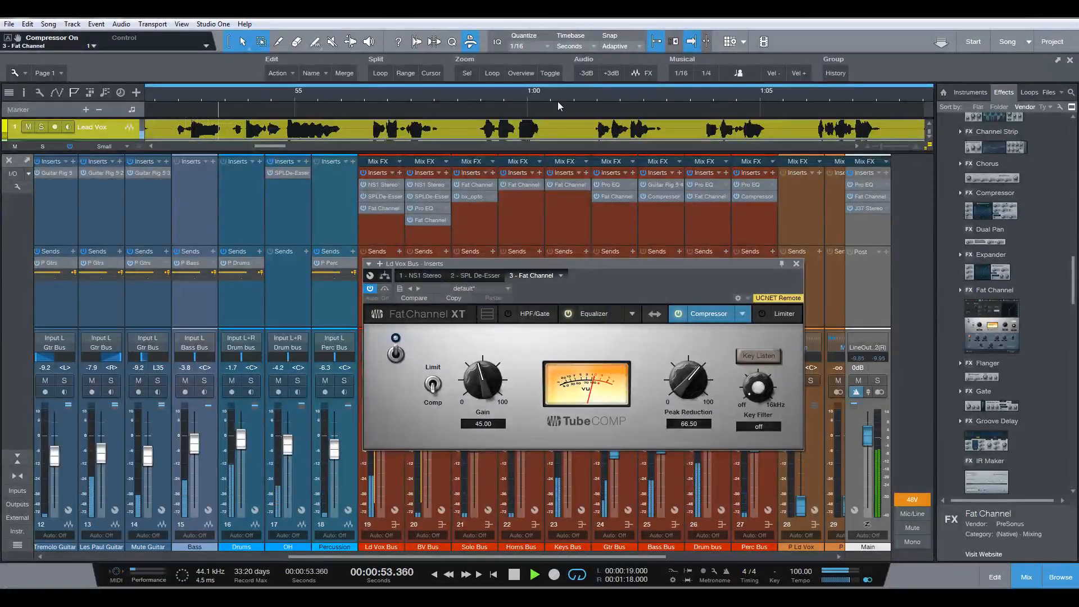
Listen to the mix during playback and lower the Tube compressor's peak reduction on the Ld Vox Bus to 58.00
drag(561, 96, 570, 72)
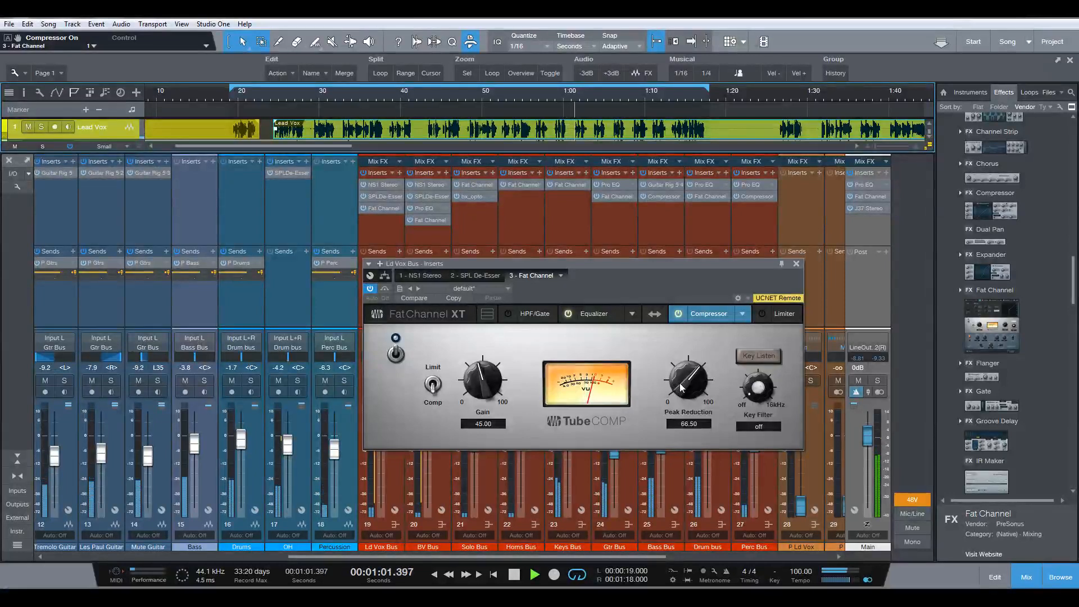
scroll(681, 387, down, 1)
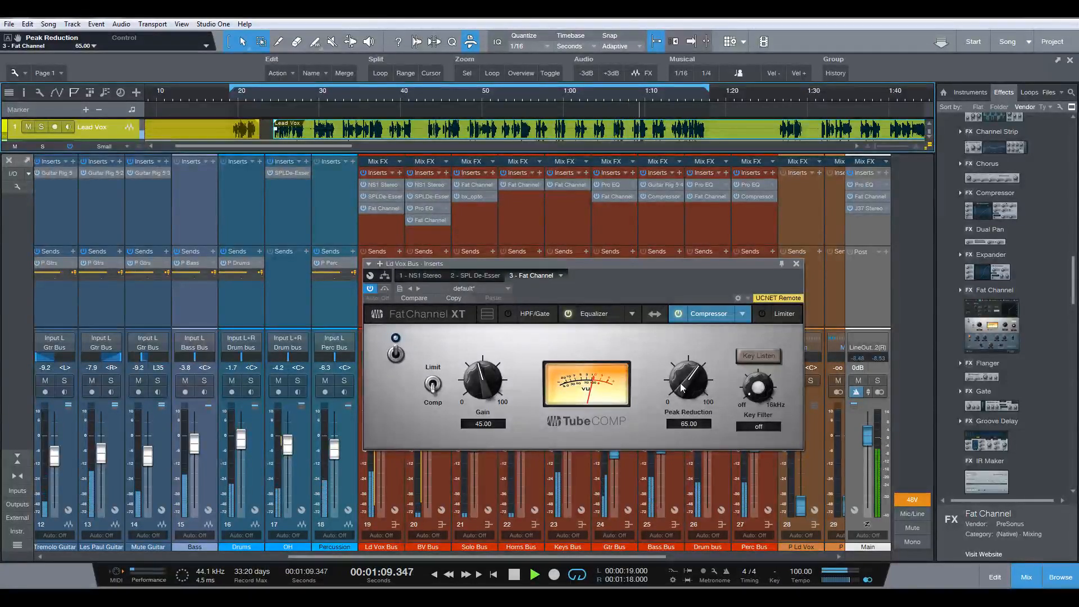
scroll(686, 385, down, 1)
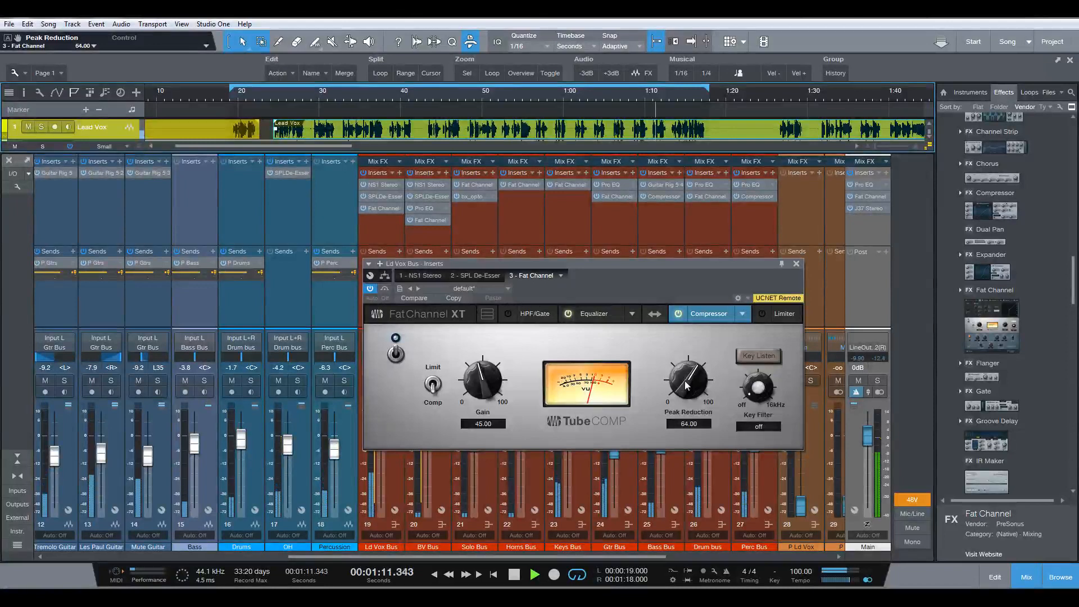
scroll(685, 382, down, 1)
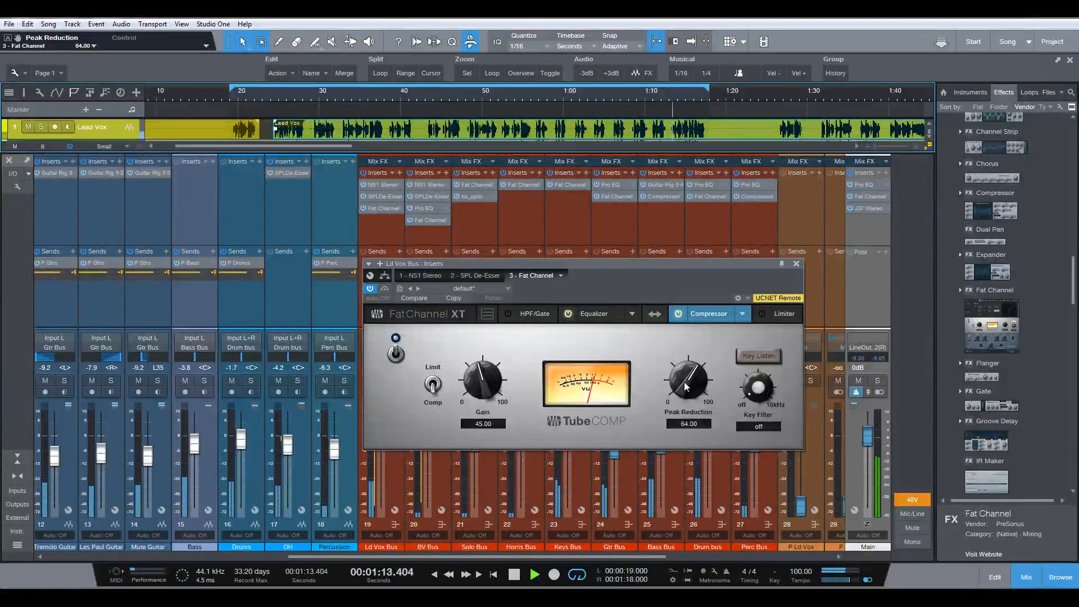
click(629, 99)
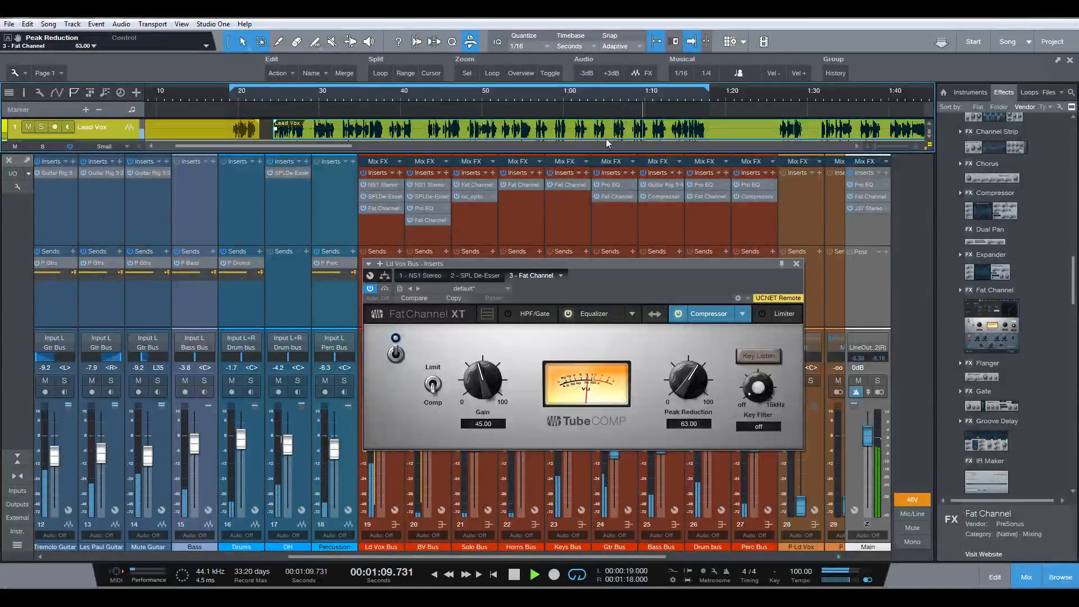
drag(689, 373, 690, 380)
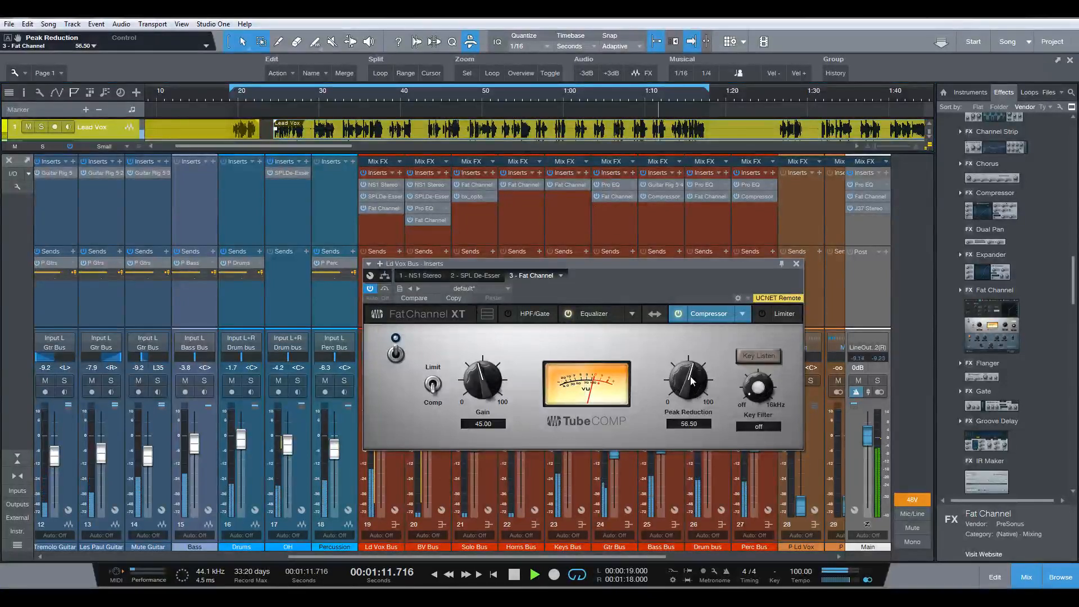
key(space)
key(space)
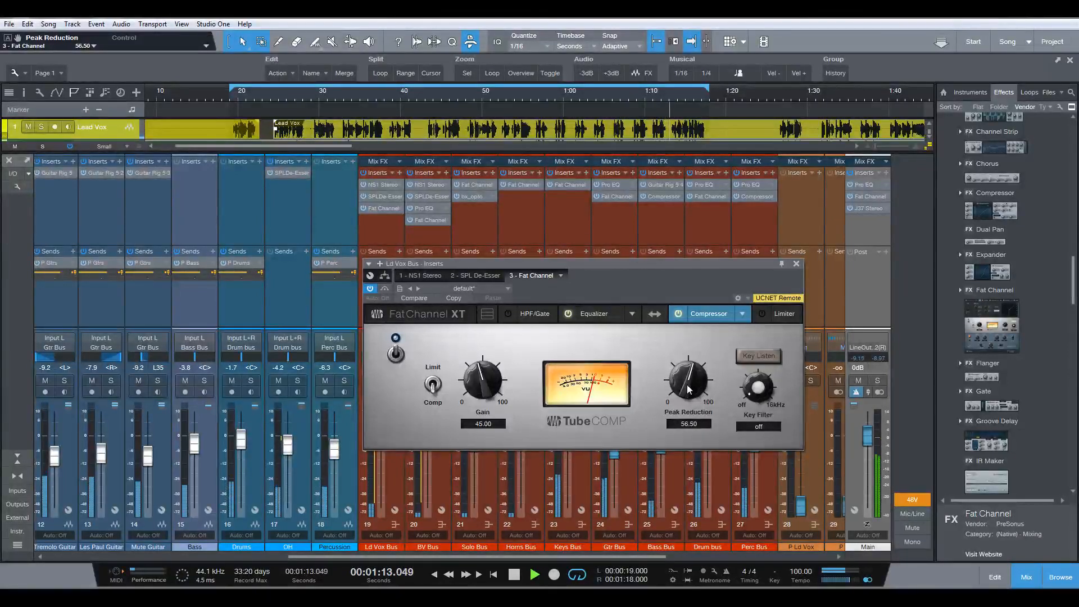
scroll(688, 388, up, 3)
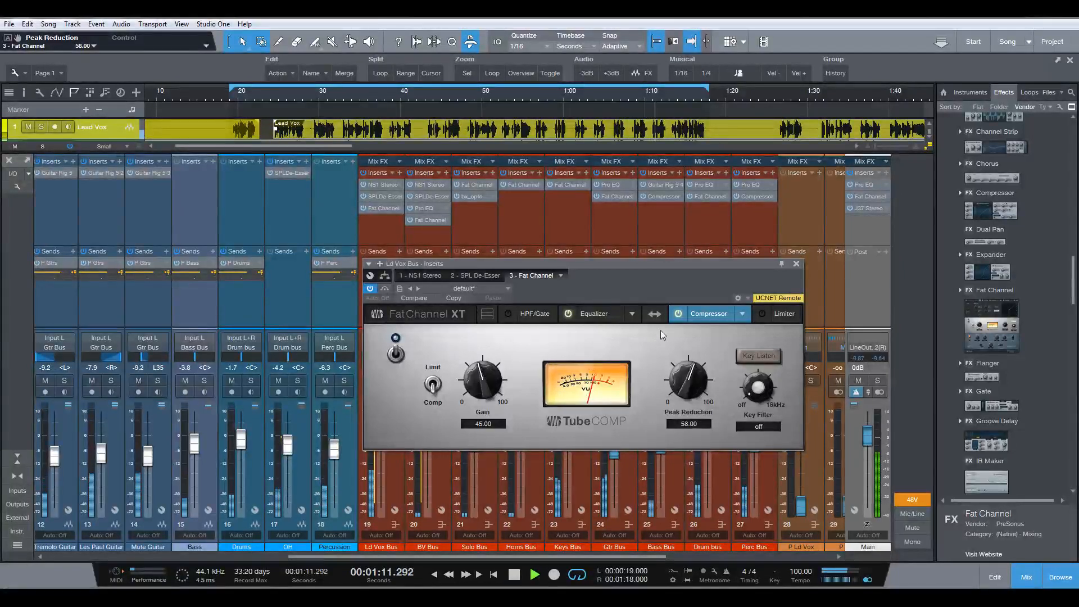
Compare the lead vocals with the compressor bypassed and enabled, replay the passage from 1:08, and stop playback
click(676, 313)
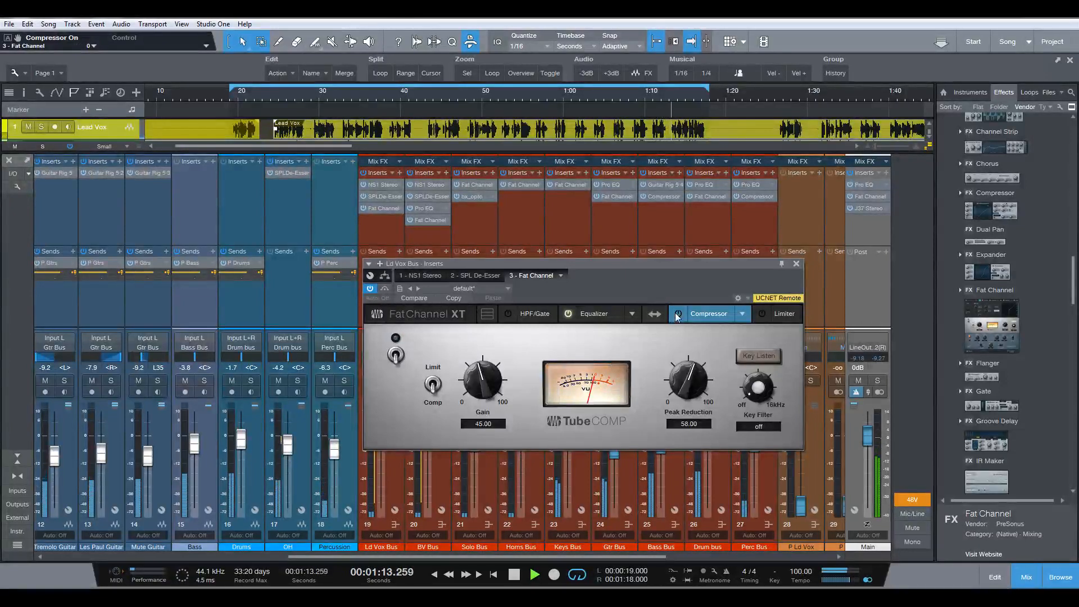
click(676, 313)
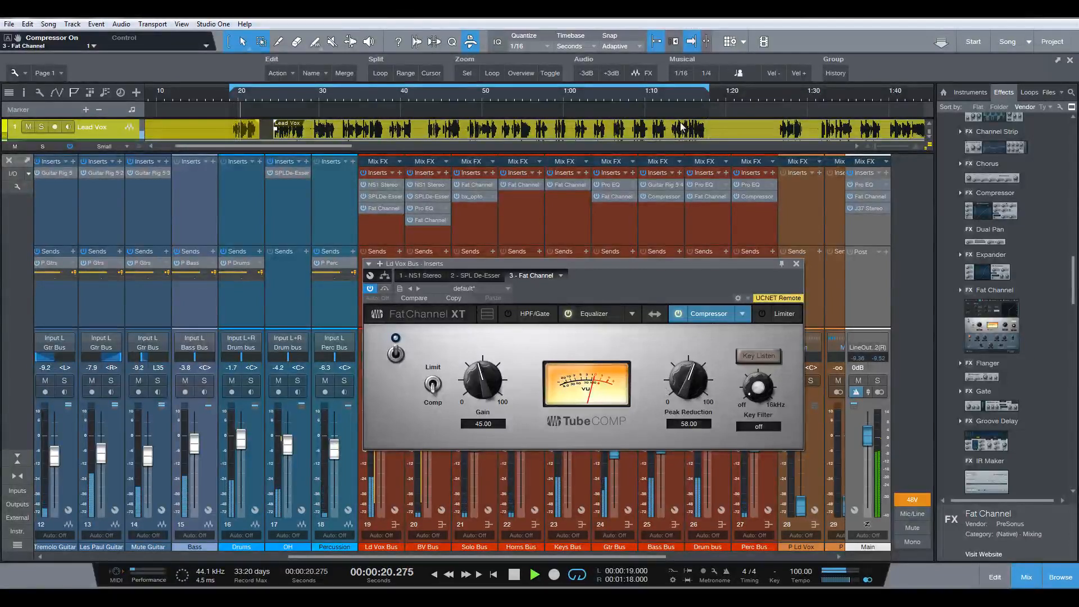
click(629, 95)
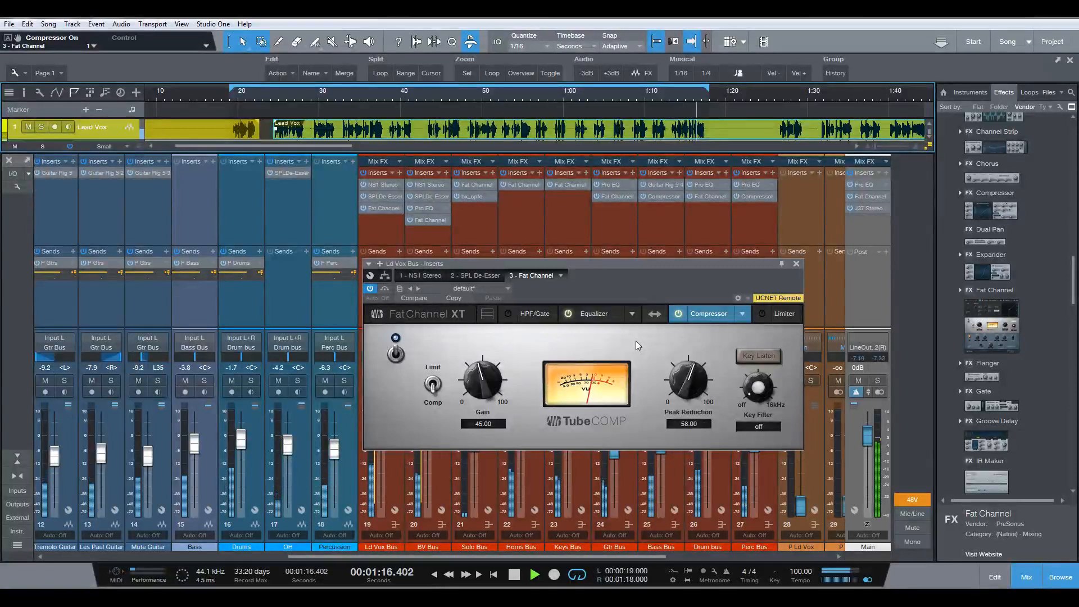
key(space)
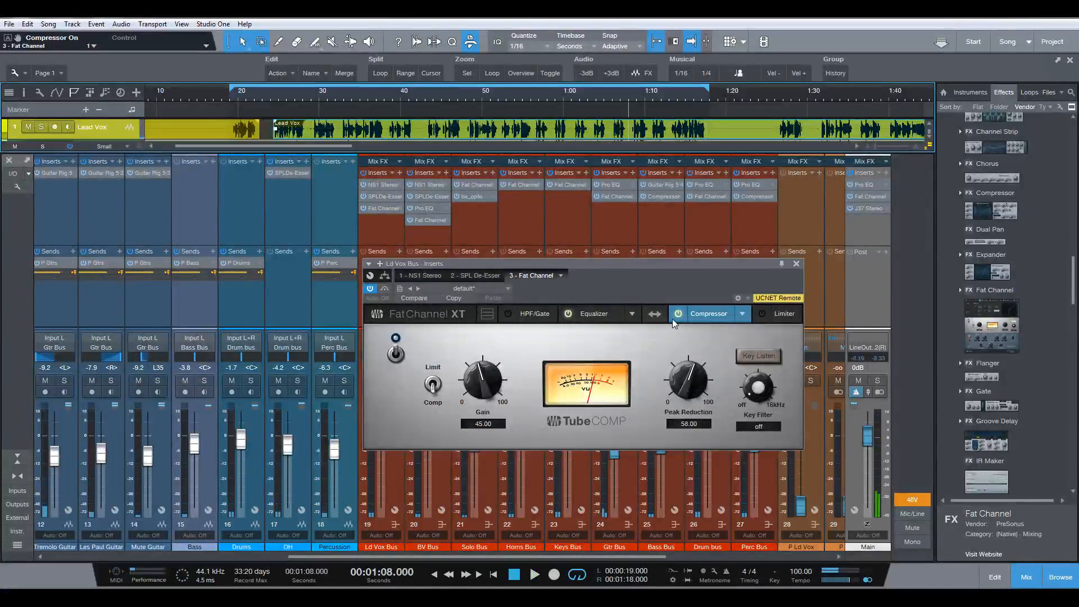
Close the Fat Channel window and briefly play the full mix from 1:08
click(798, 263)
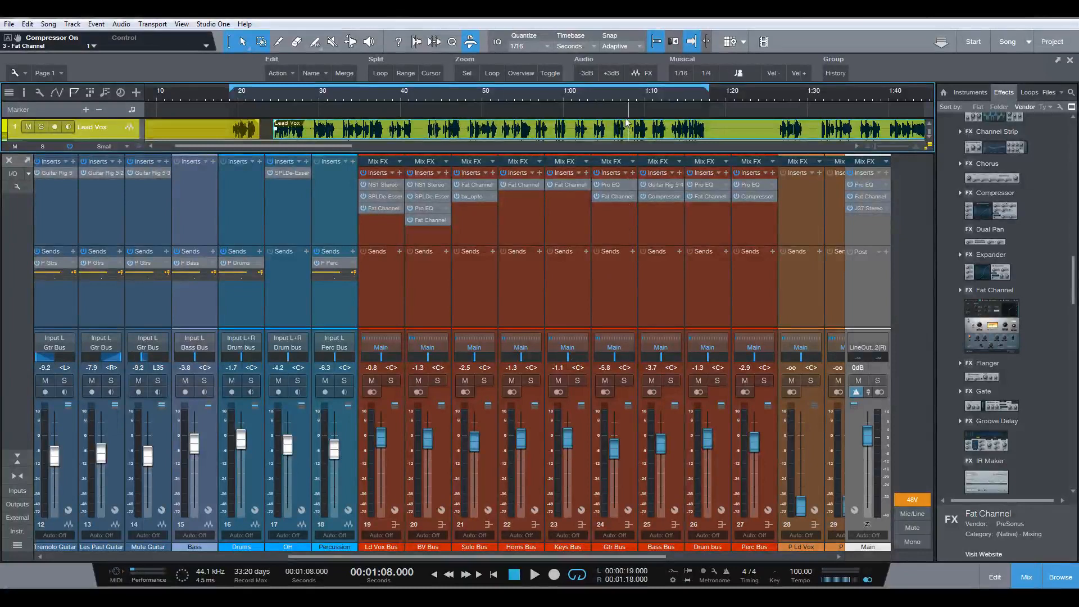
key(space)
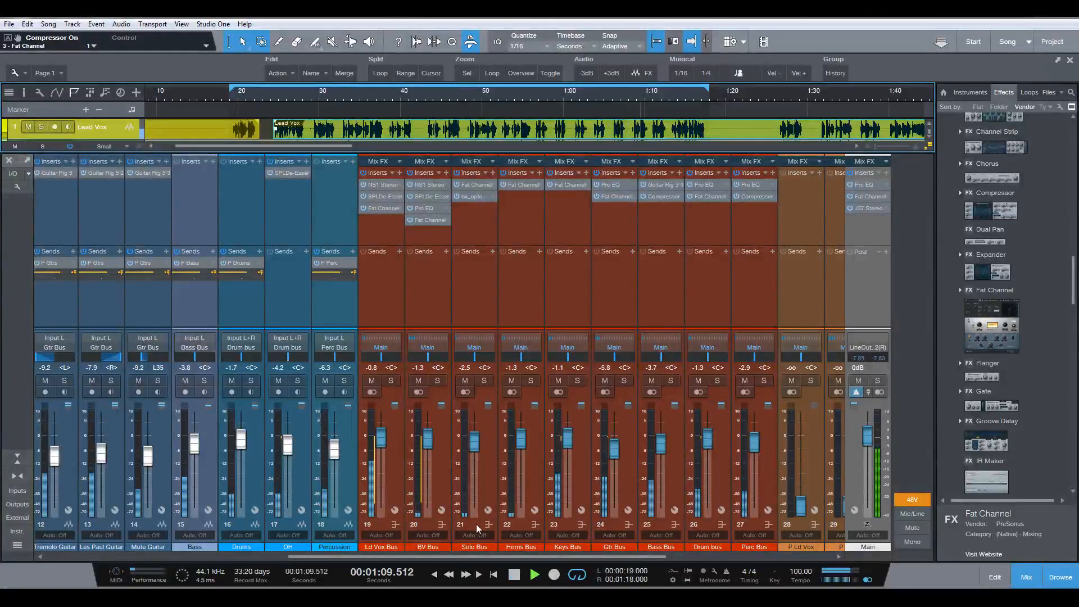
key(space)
Solo the Lead Vox and Vox Double channels and play them together from 1:08 to check their balance
drag(478, 555, 135, 537)
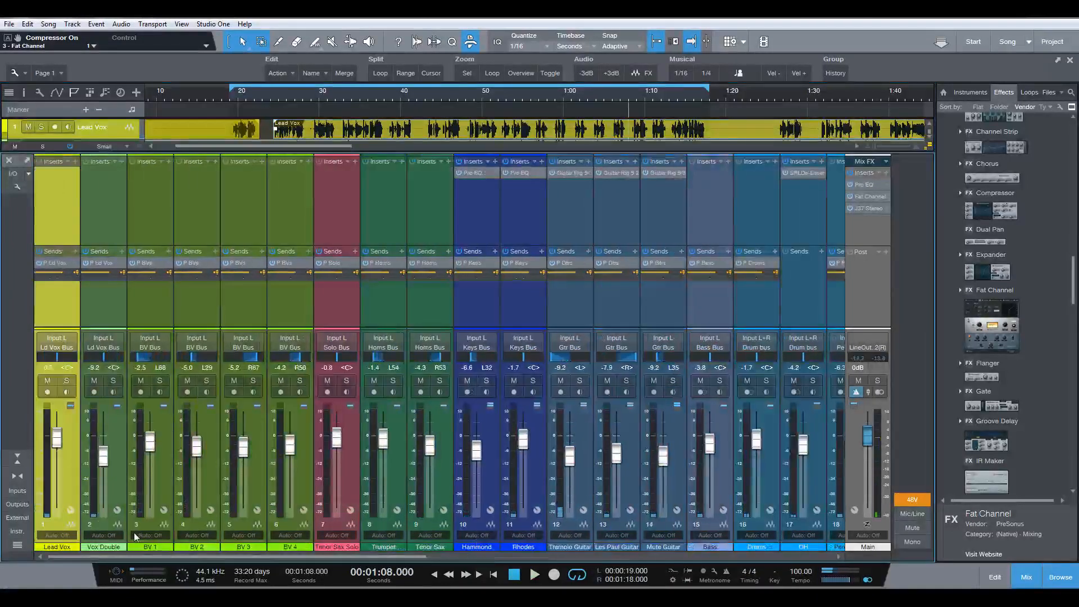
click(67, 381)
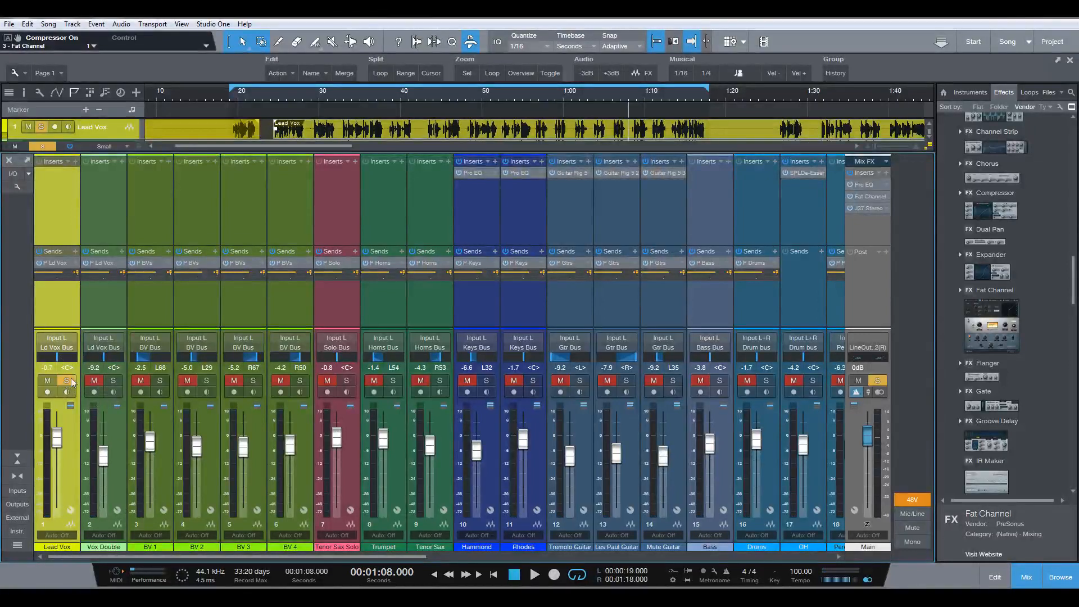
click(113, 381)
key(space)
key(space)
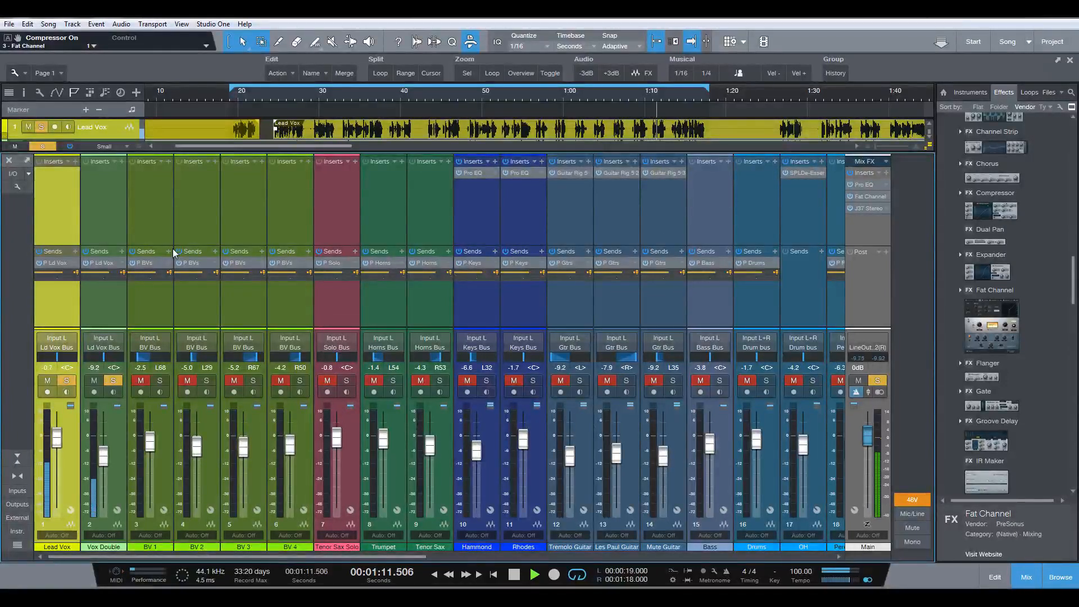
key(space)
In the arrangement, enlarge the Vox Double track and split its event at 1:08.000 and 1:10.600 to isolate that phrase
key(F3)
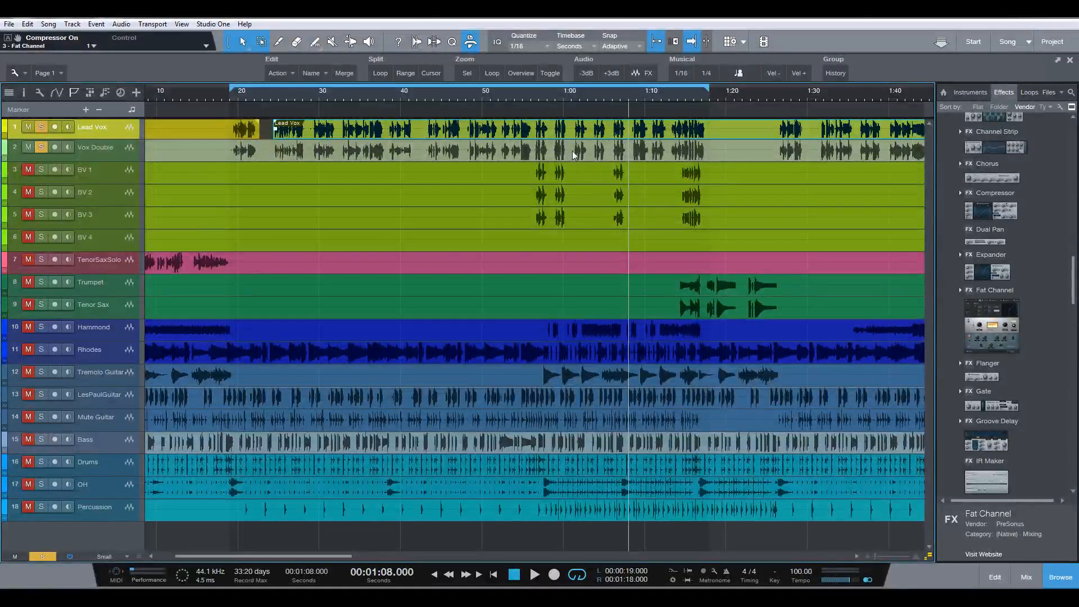
click(616, 159)
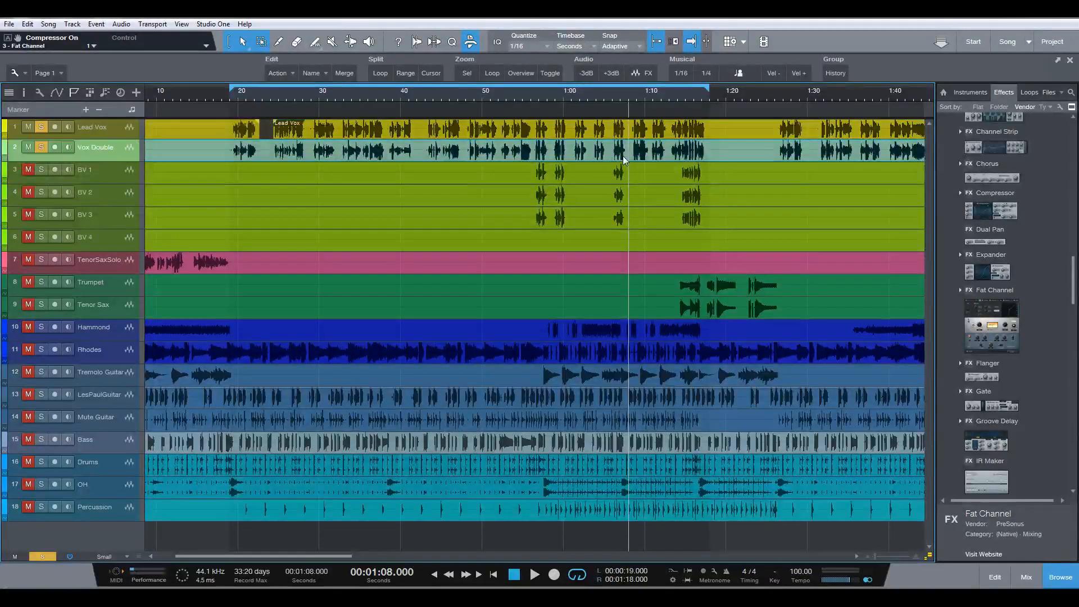
drag(108, 163, 108, 201)
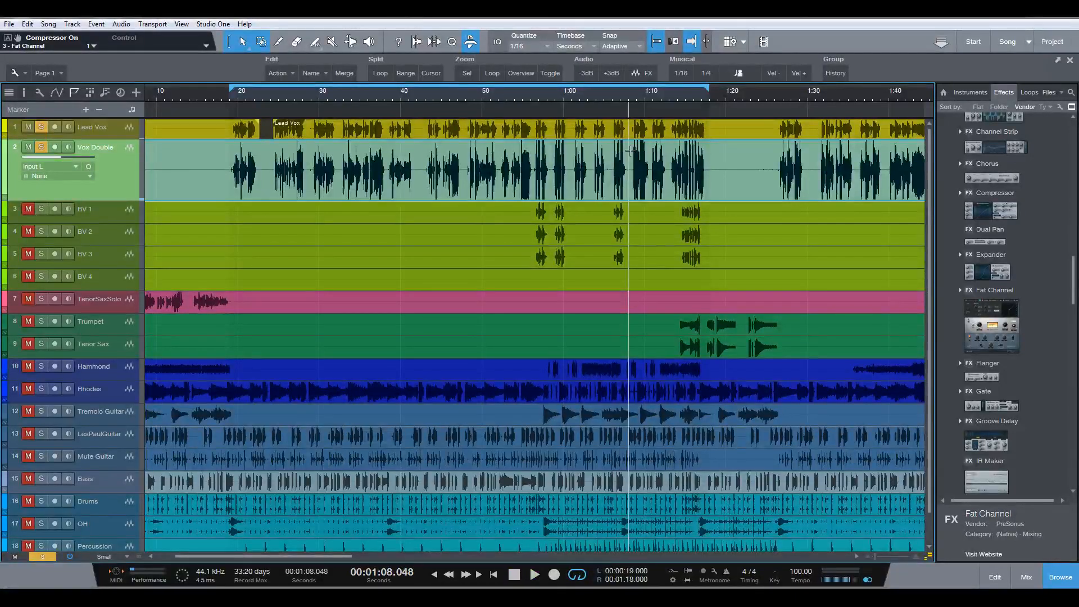
key(space)
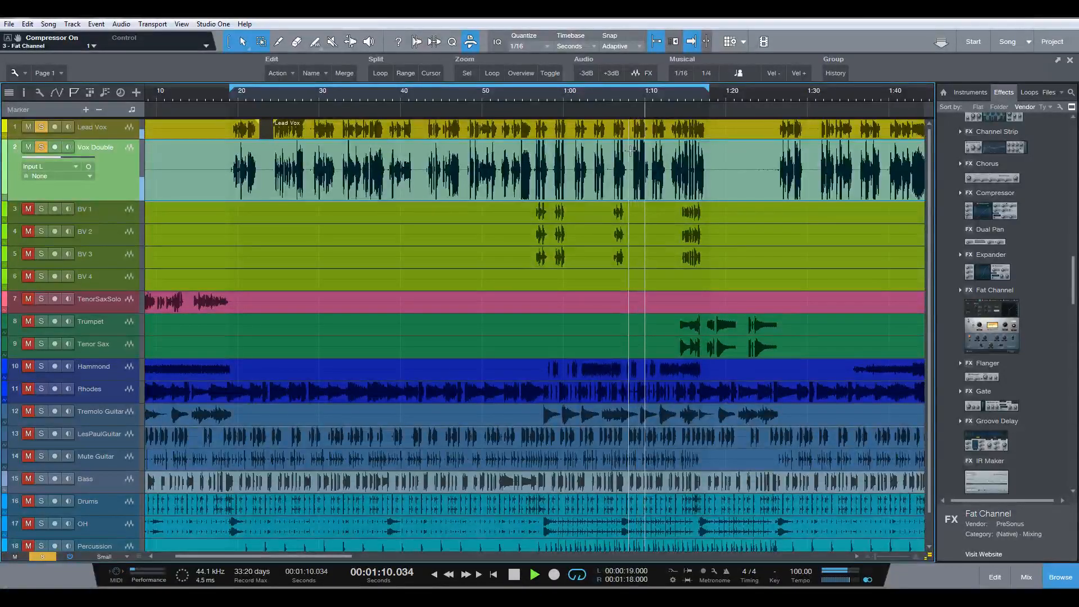
key(space)
key(alt+x)
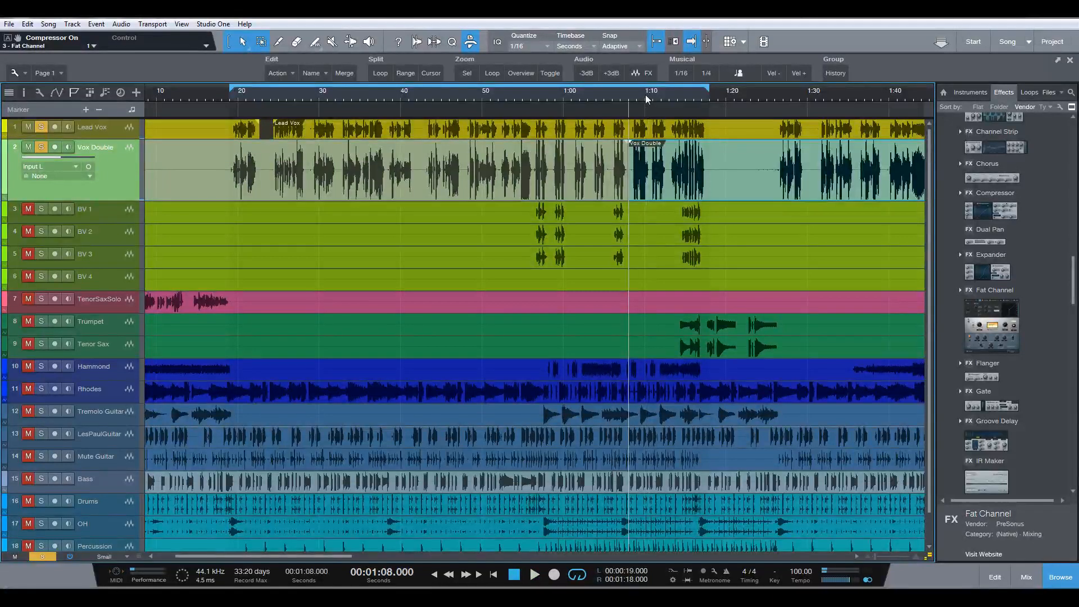
scroll(646, 99, up, 3)
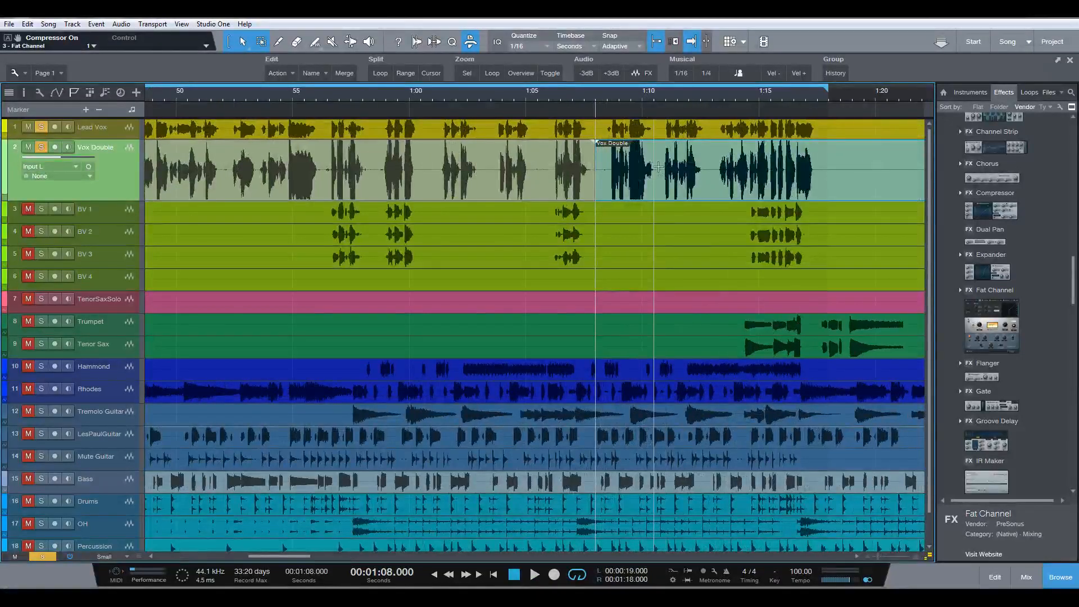
scroll(658, 94, up, 2)
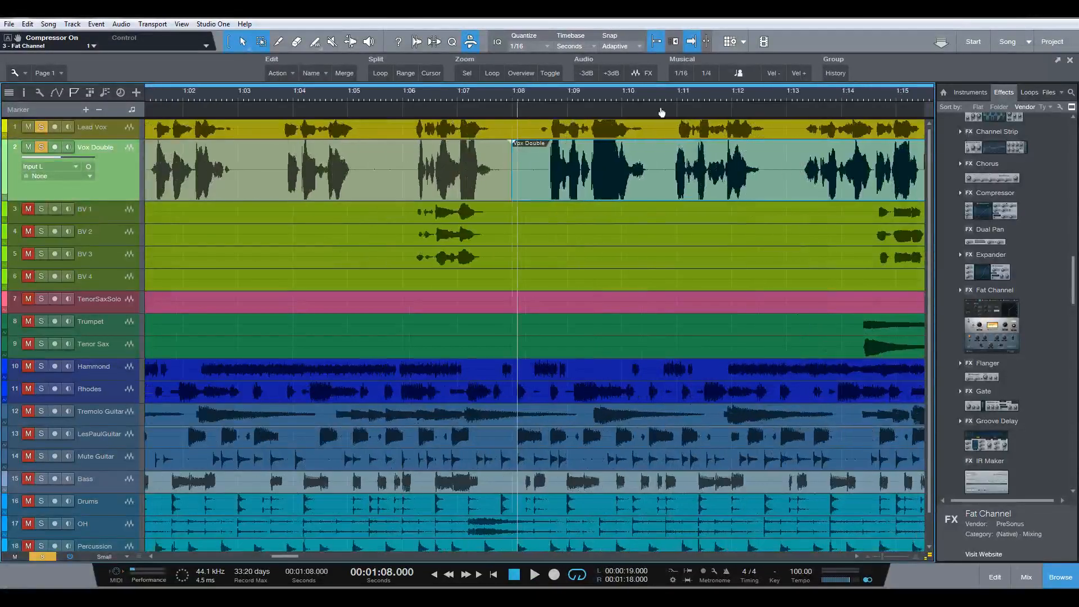
double_click(656, 157)
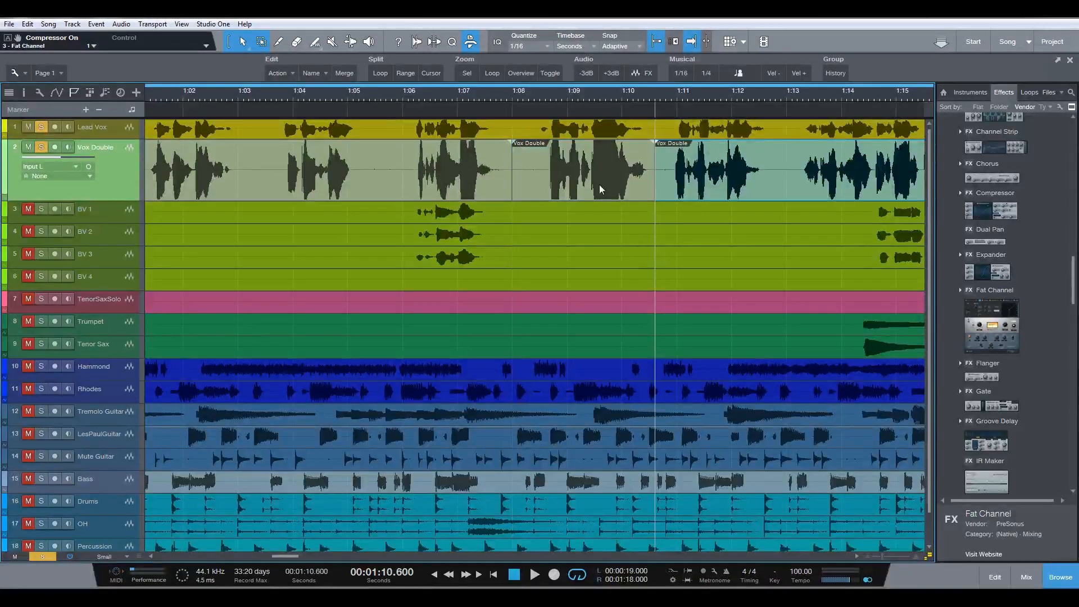
Slightly lower the clip gain of the isolated Vox Double phrase and play from 1:07.700 to check it against the lead
click(602, 188)
drag(584, 144, 586, 151)
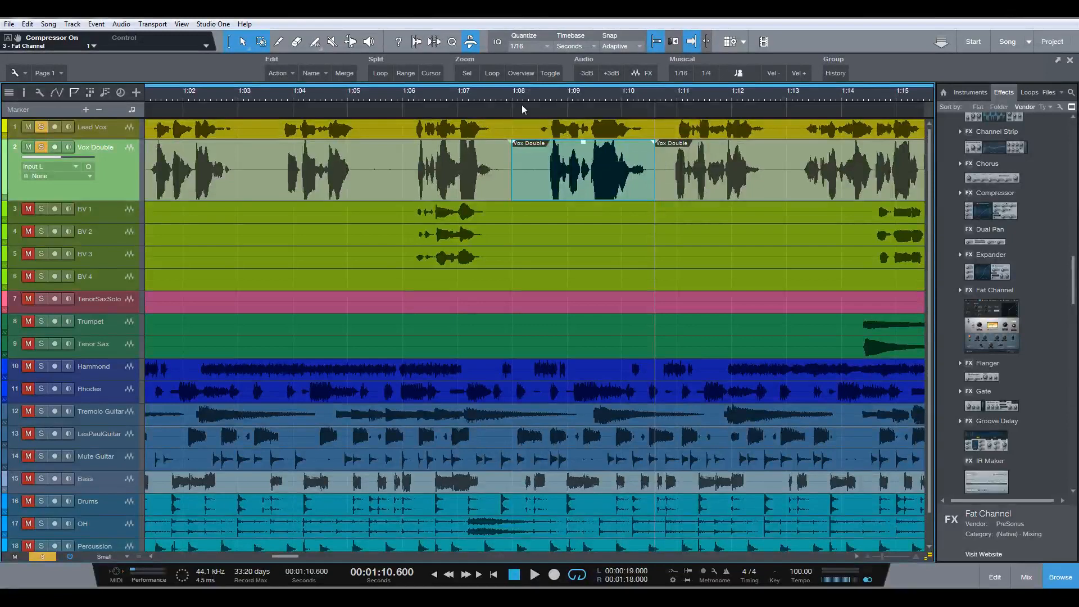
click(498, 95)
key(space)
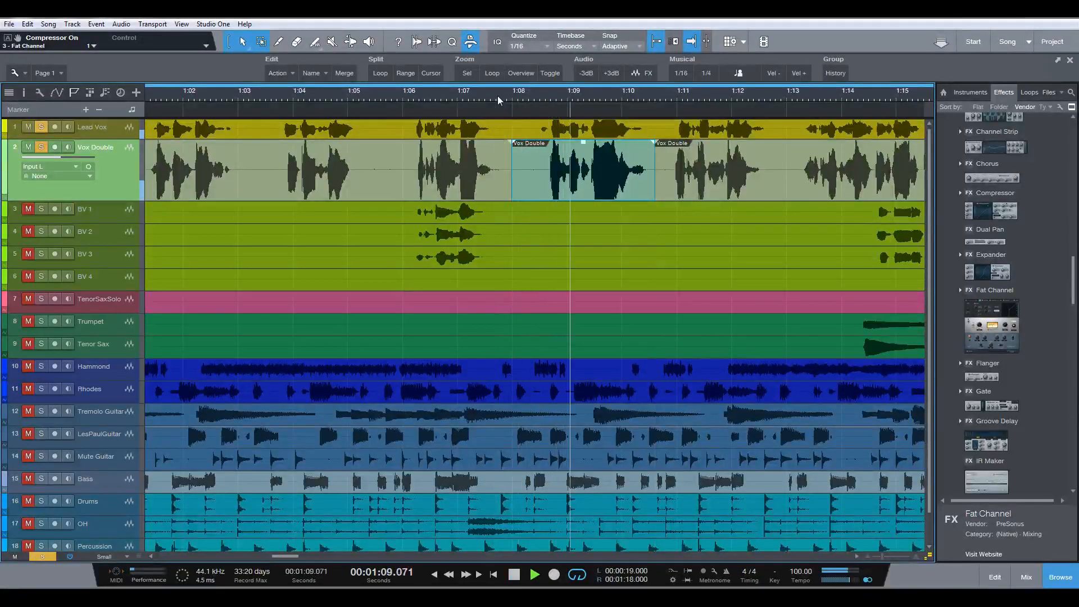
key(space)
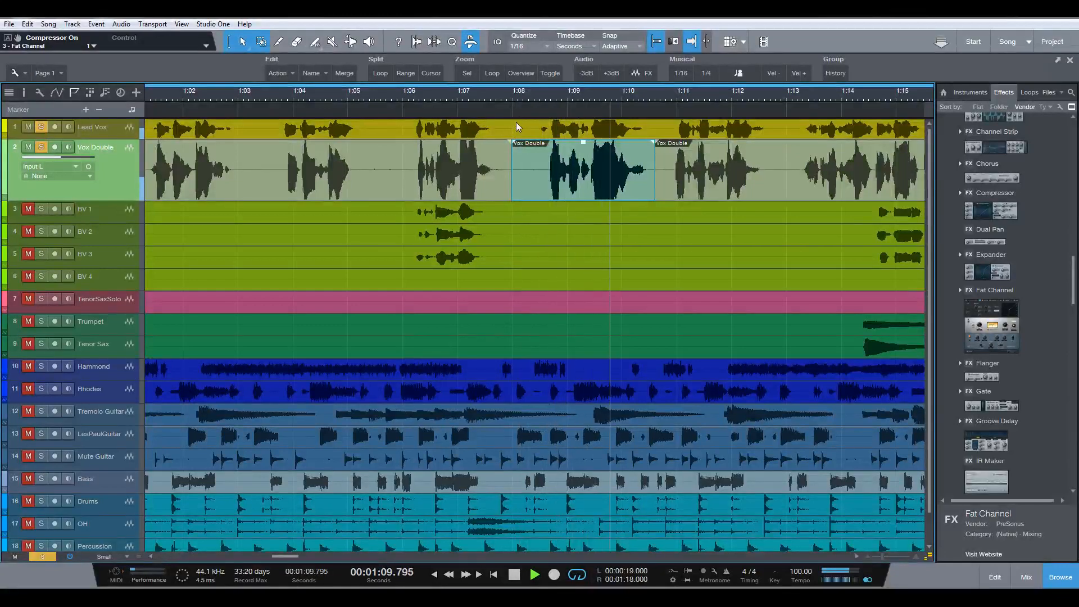
key(space)
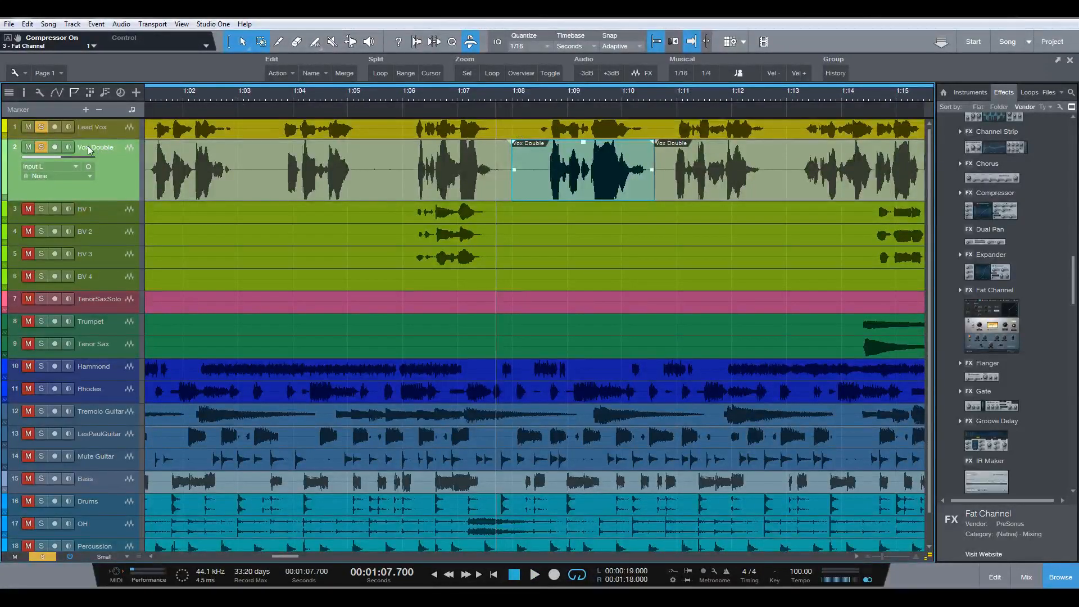
Shrink the Vox Double track, reopen the mixer, unsolo Lead Vox and Vox Double, and play the full mix from 1:07.700
drag(91, 200, 105, 158)
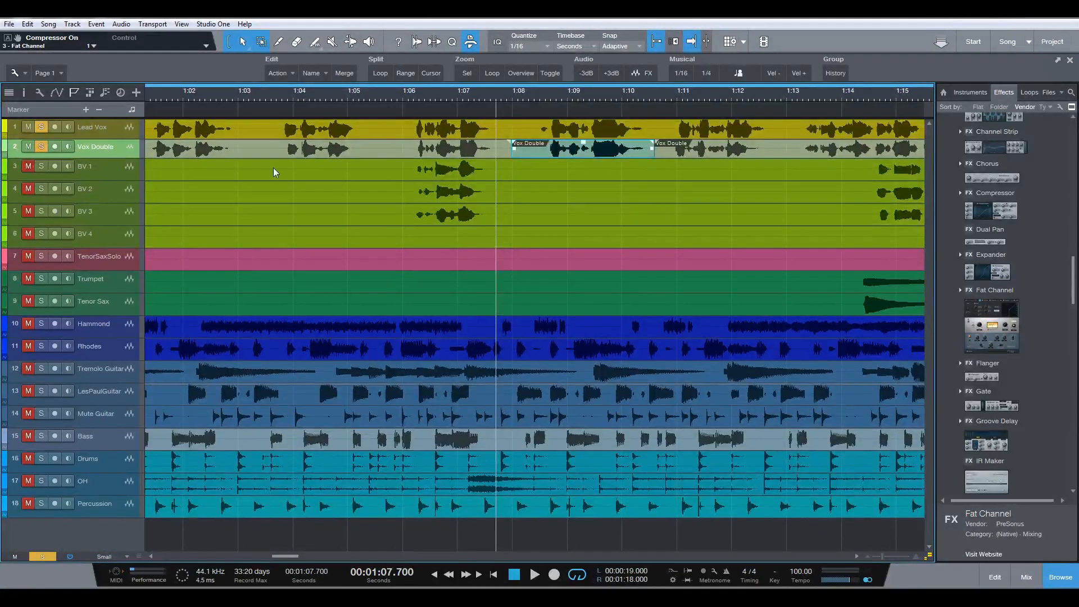
key(F3)
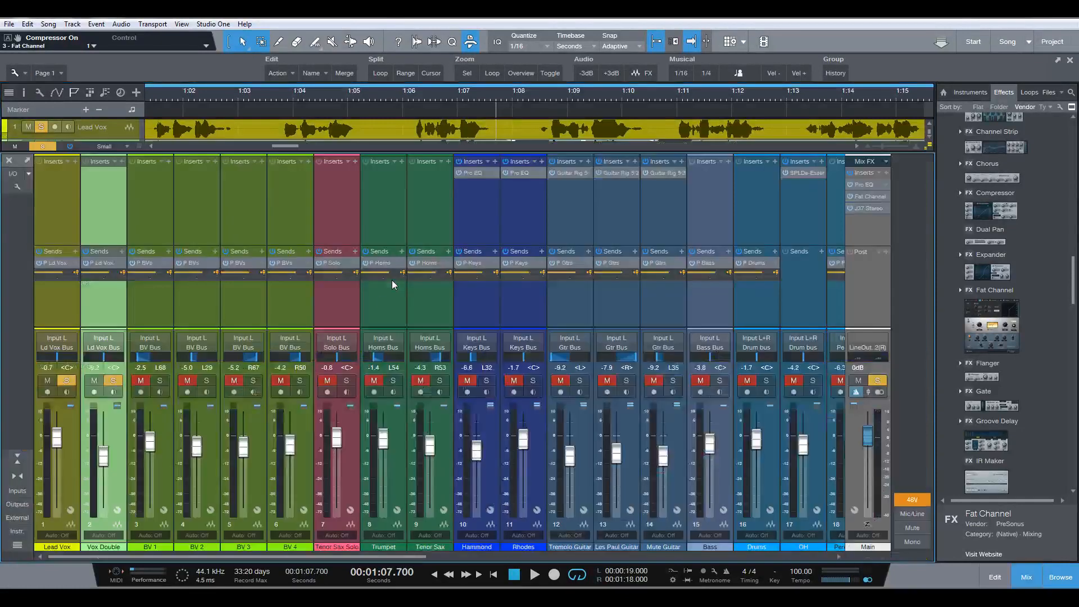
click(70, 382)
click(108, 382)
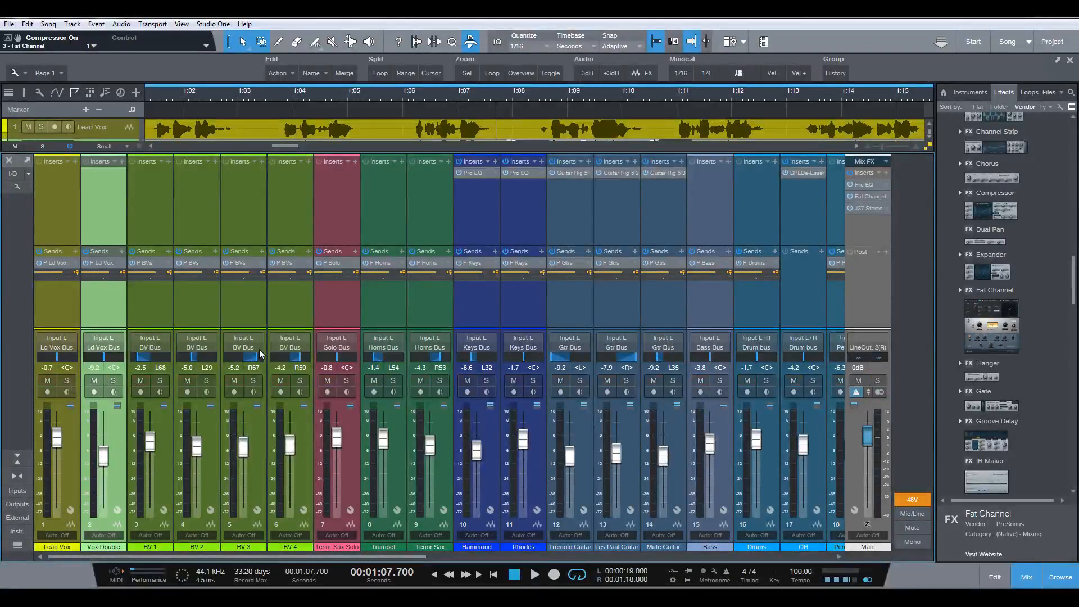
key(space)
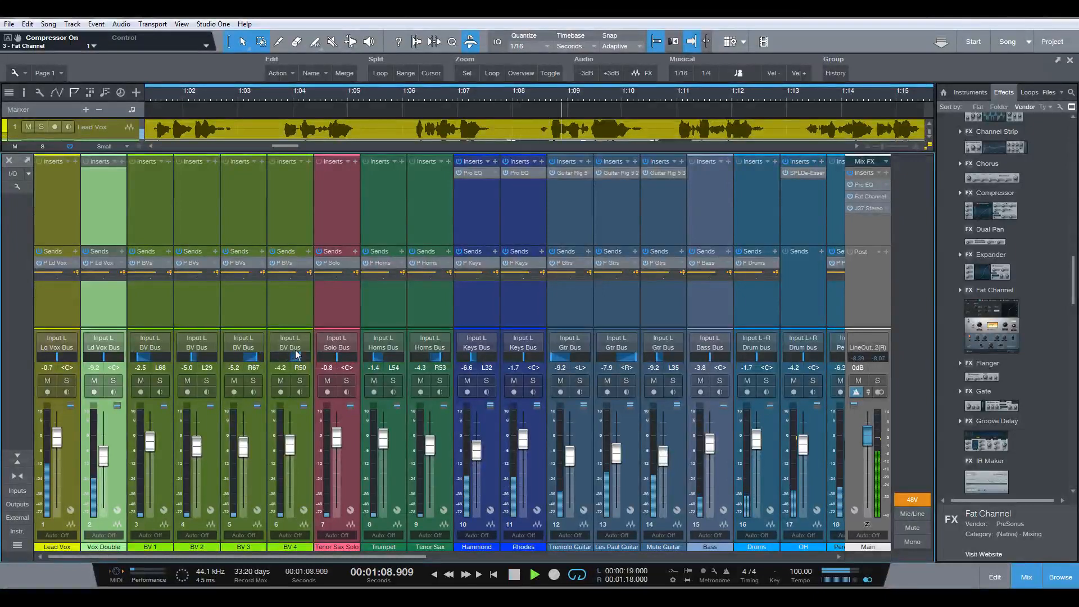
key(space)
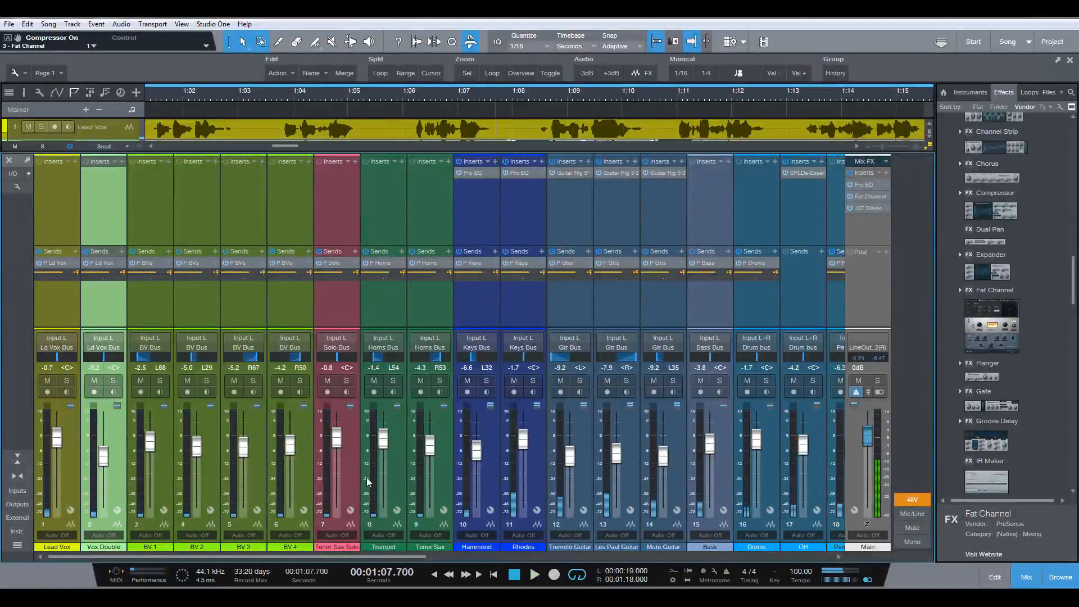
key(space)
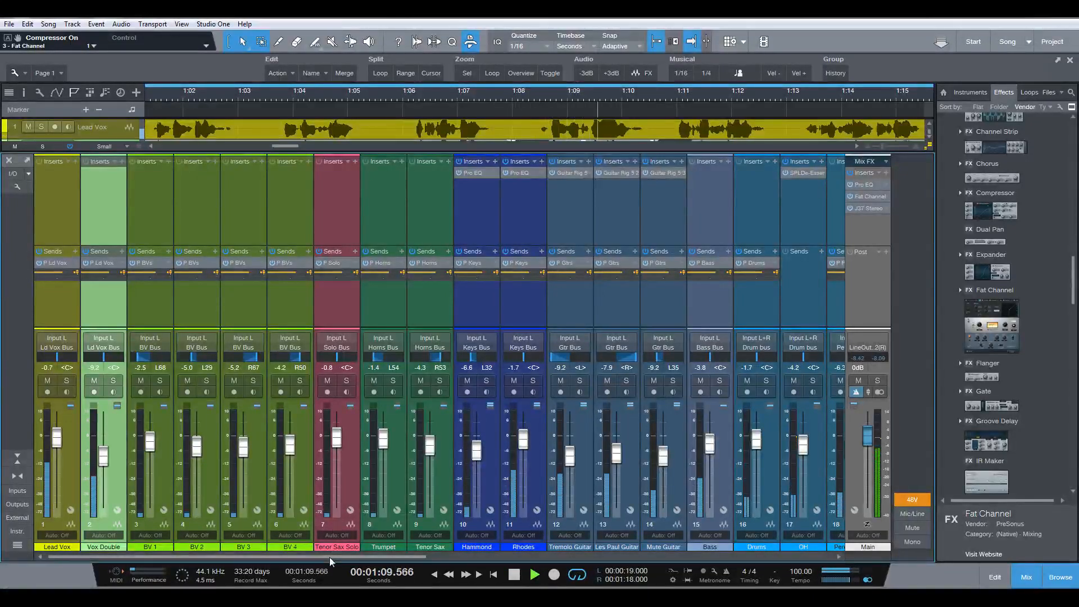
Replay the full mix from 1:07.700 with the bus channels in view
drag(331, 556, 543, 549)
key(space)
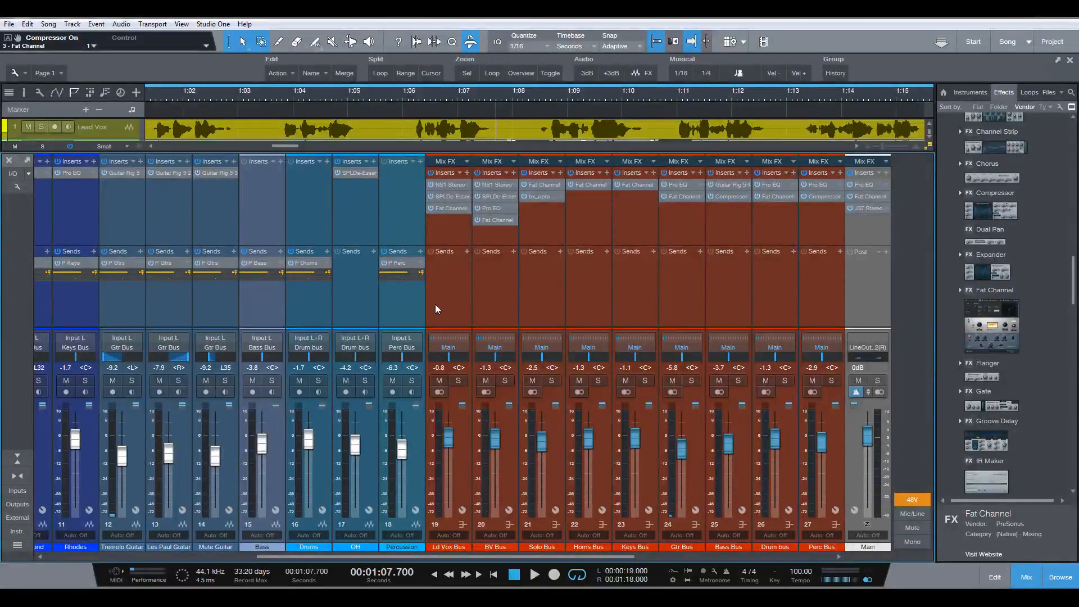
key(space)
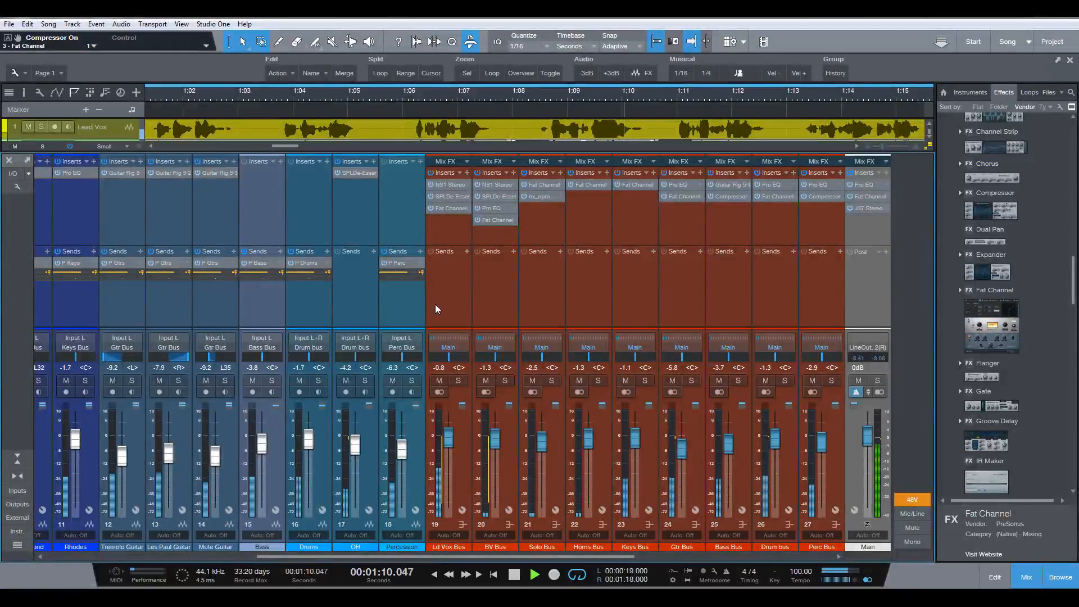
key(space)
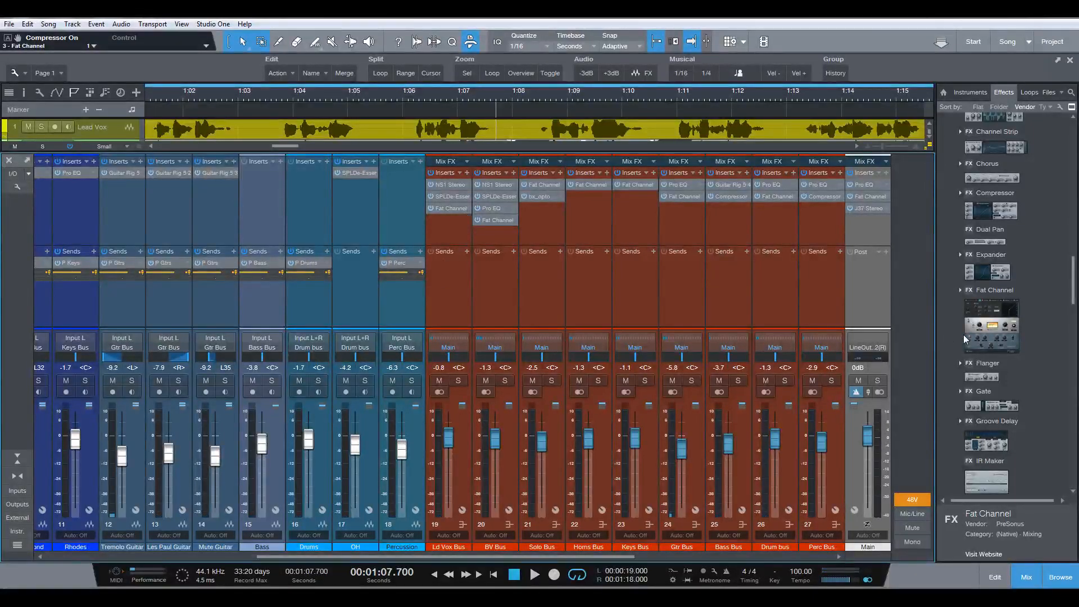
Add another Fat Channel to the Ld Vox Bus, choose its FET compressor model and lower the output to -15.68 dB
drag(989, 330, 458, 236)
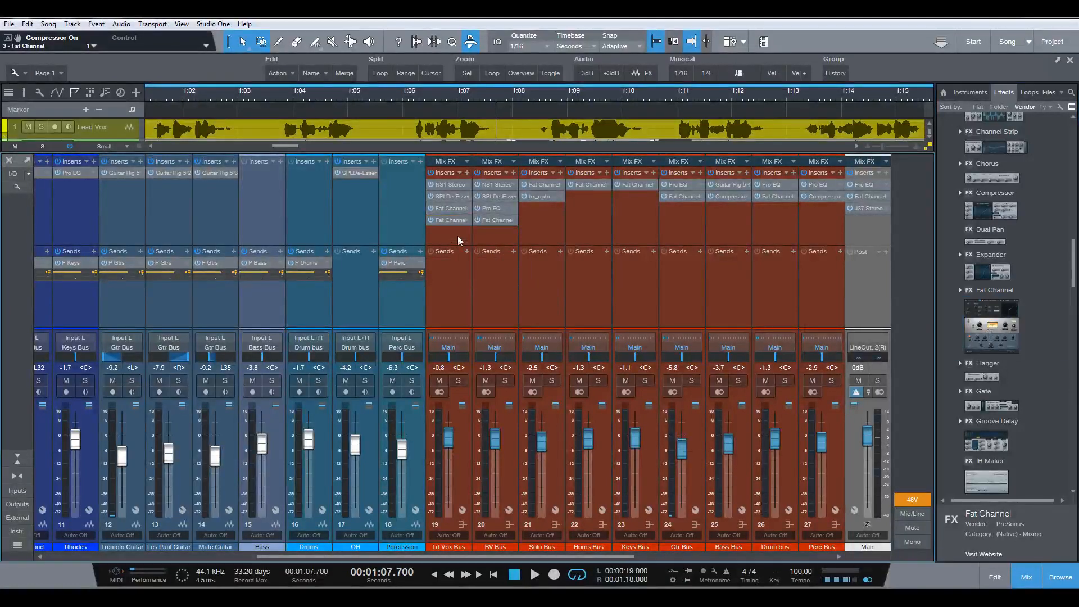
click(601, 313)
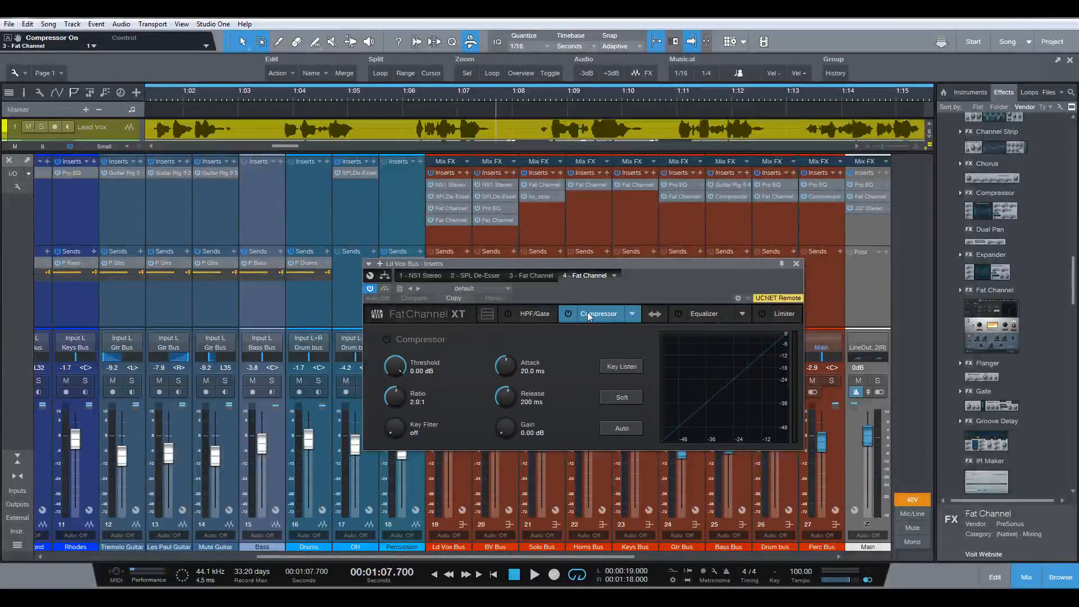
click(632, 314)
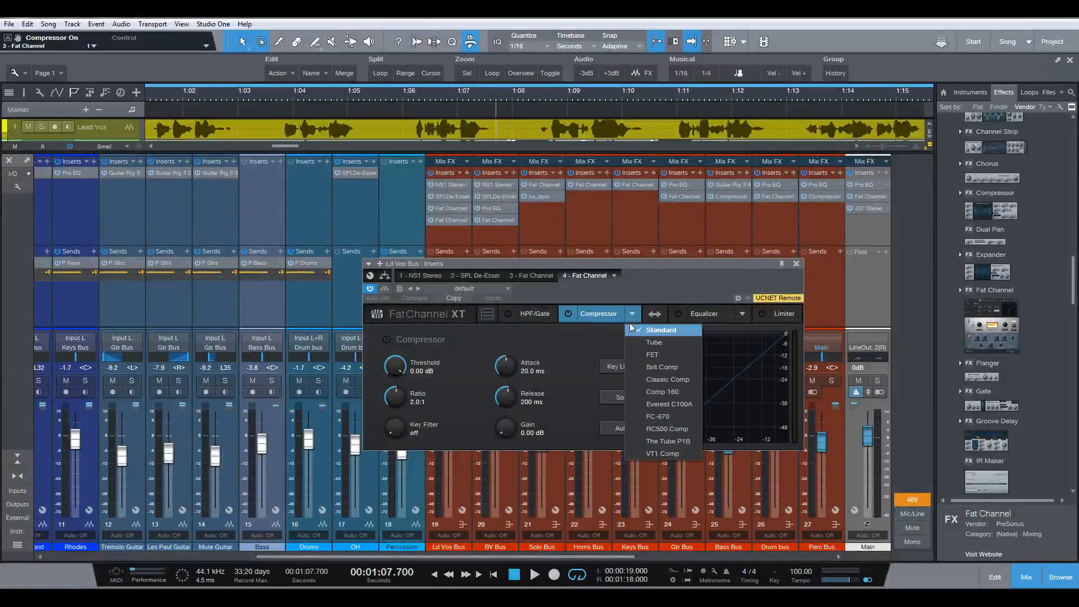
click(637, 356)
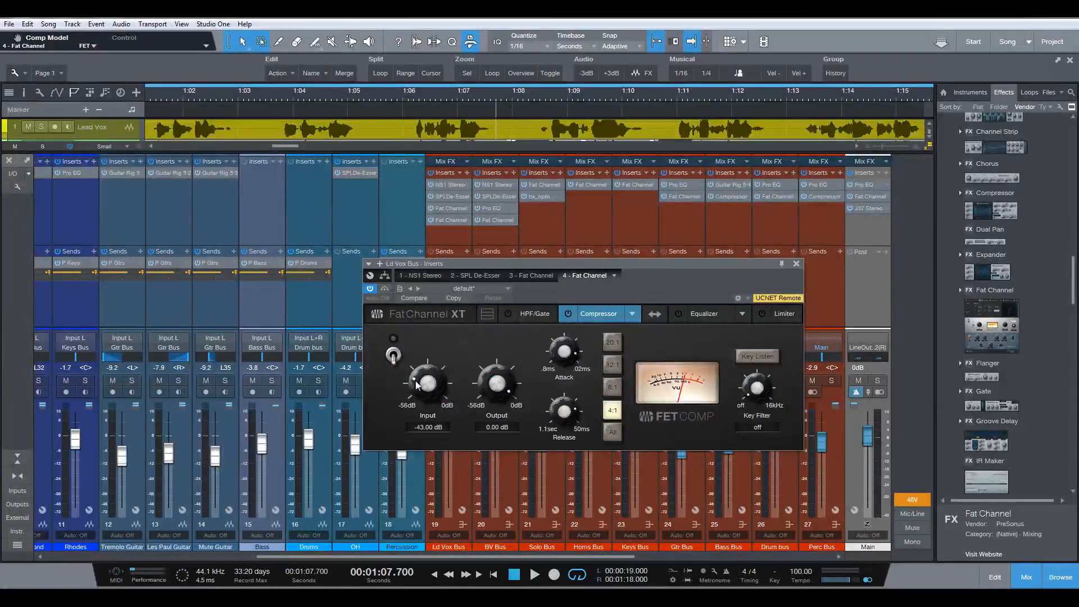
drag(496, 380, 491, 402)
Audition the full mix from around one minute and earlier, and leave the playback start at 0:56.000
key(Home)
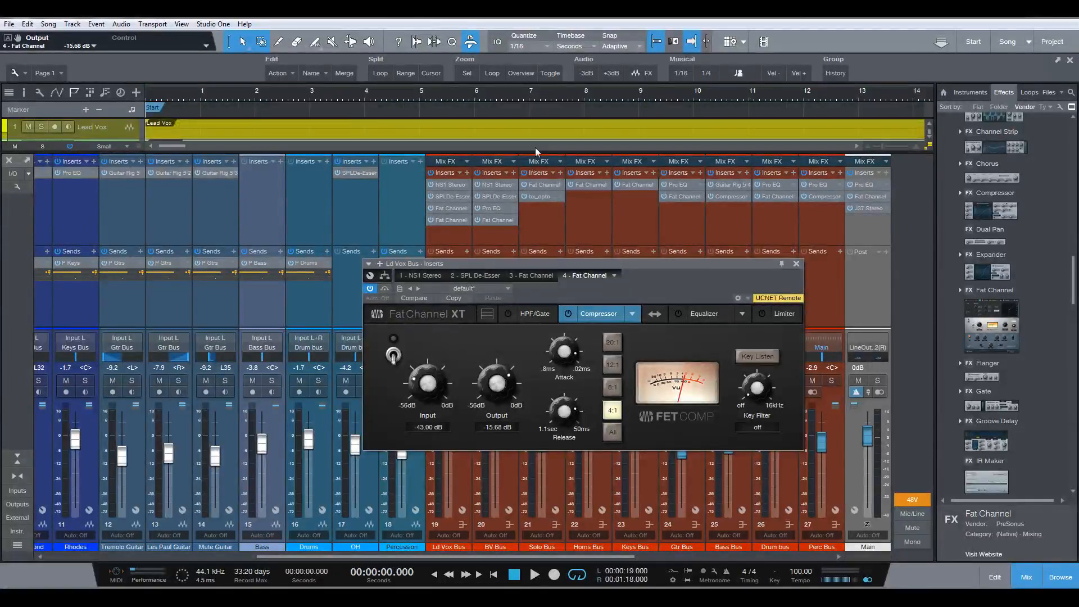
drag(551, 94, 543, 66)
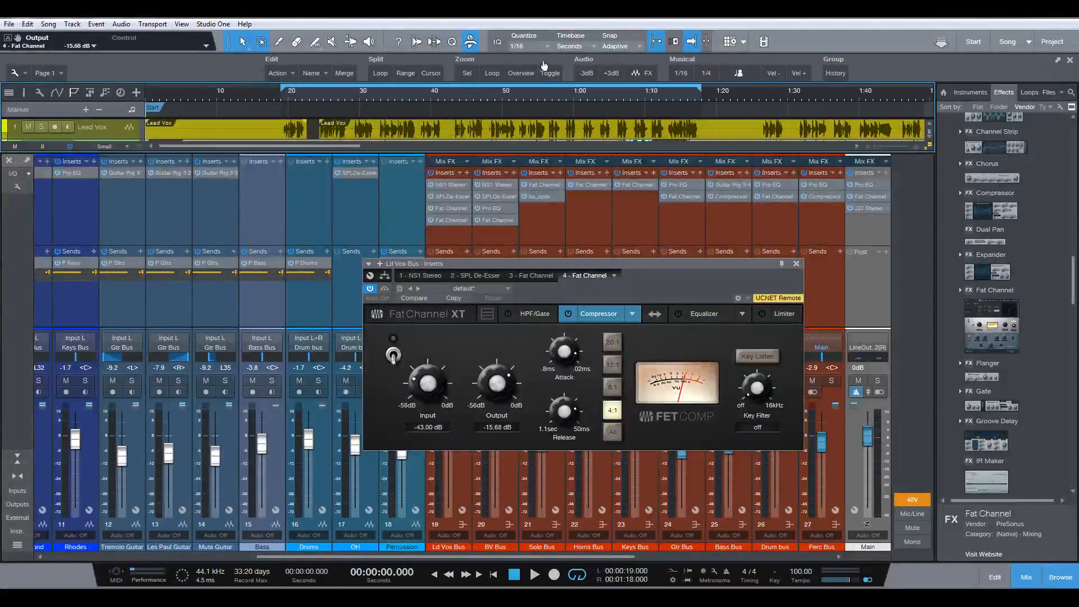
double_click(576, 95)
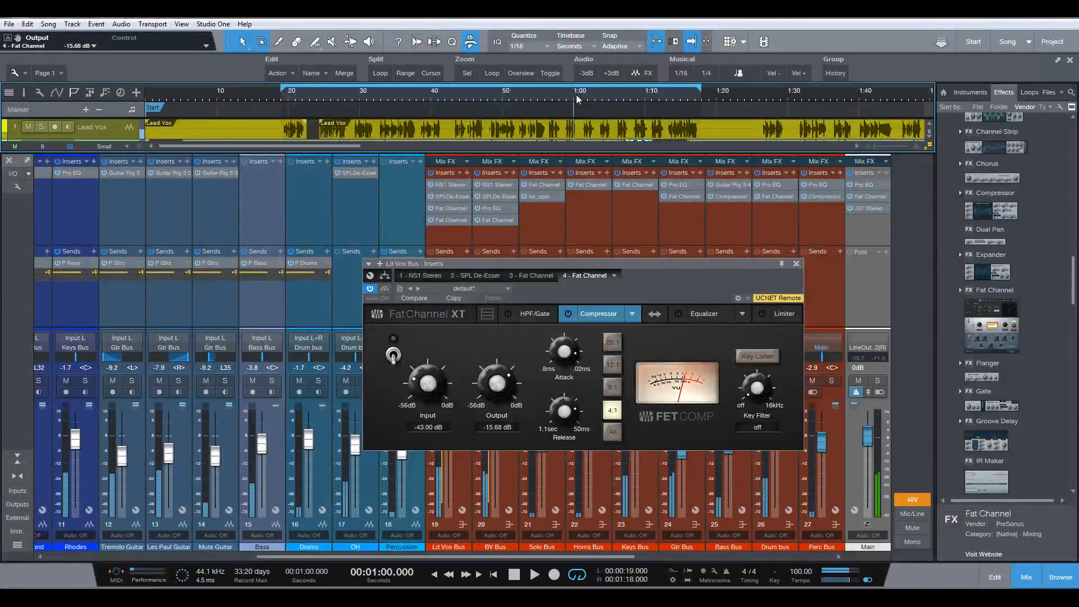
click(558, 100)
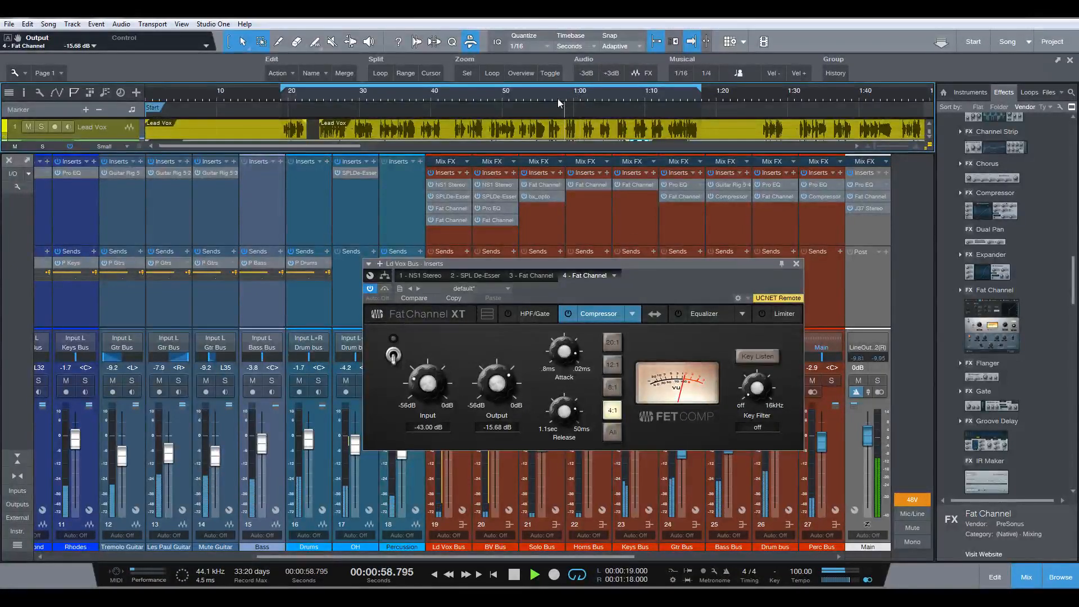
click(536, 95)
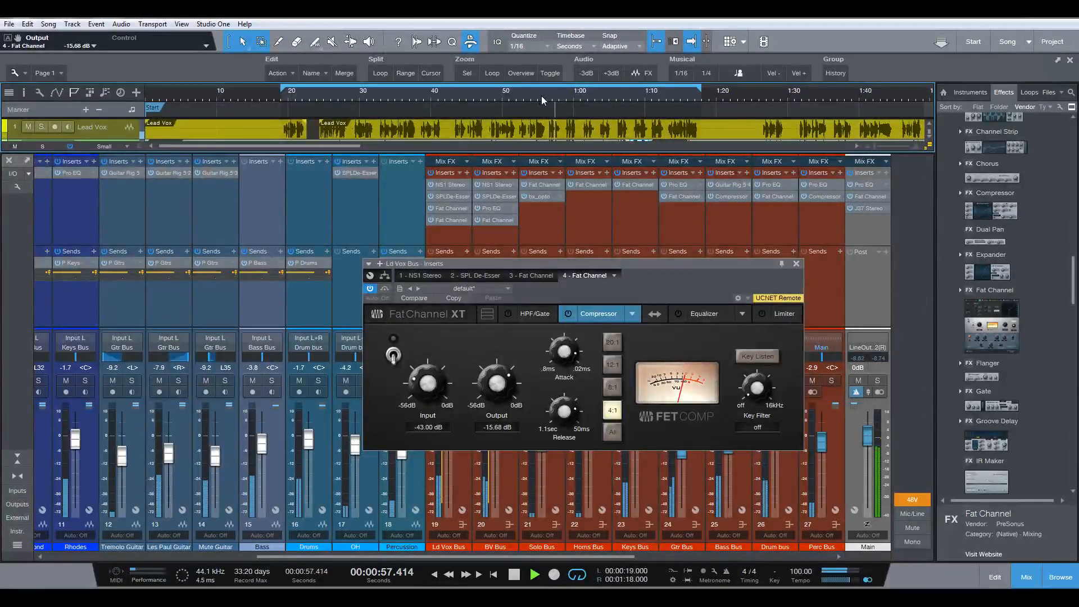
key(space)
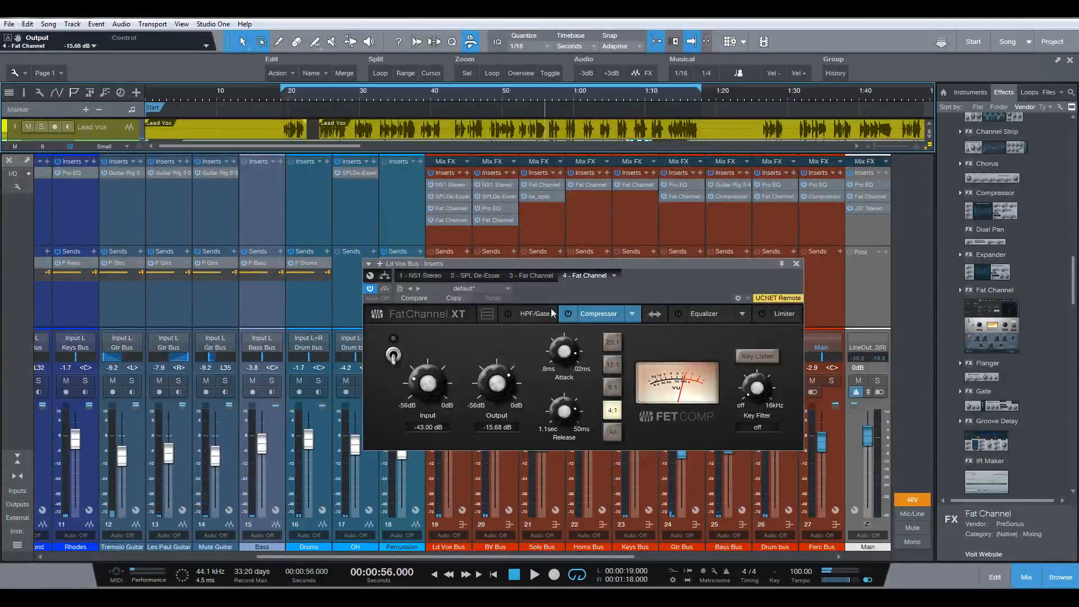
Switch on the FET compressor and raise its output to -11.76 dB while playing from 0:56.000
click(569, 314)
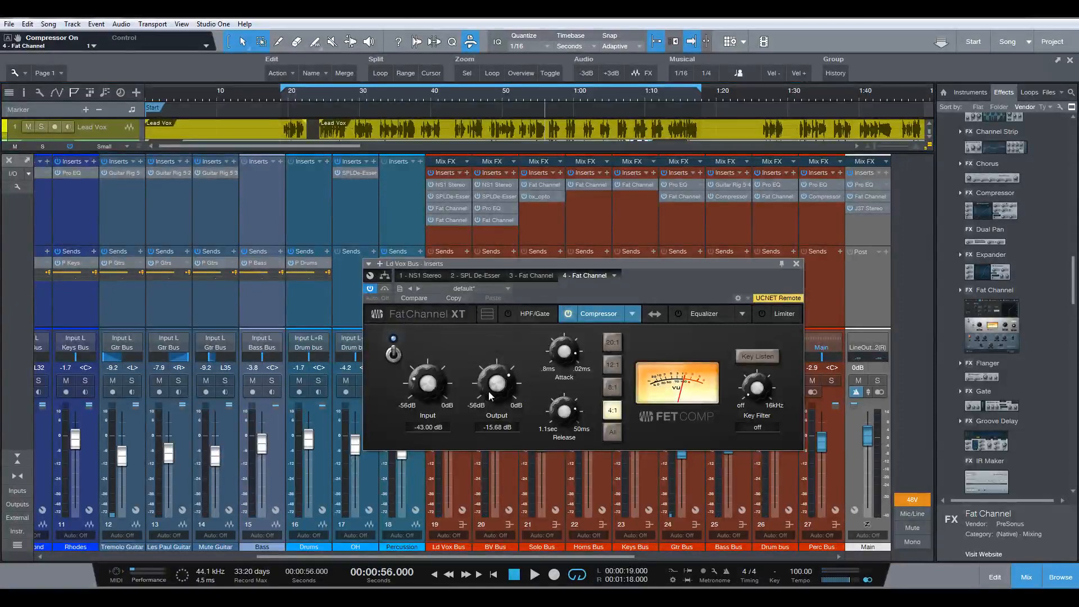
key(space)
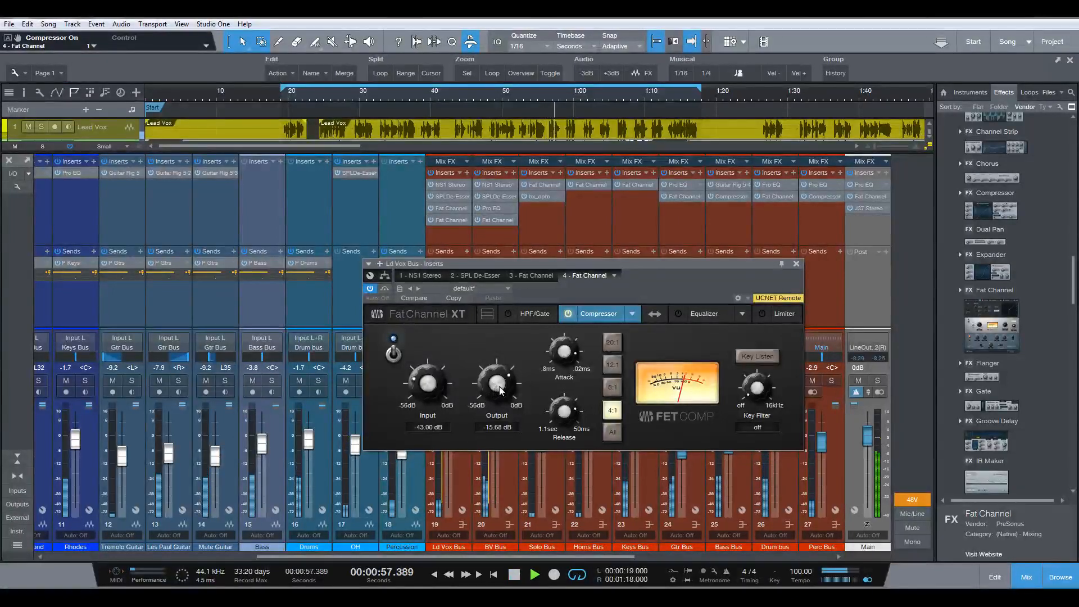
drag(507, 390, 504, 381)
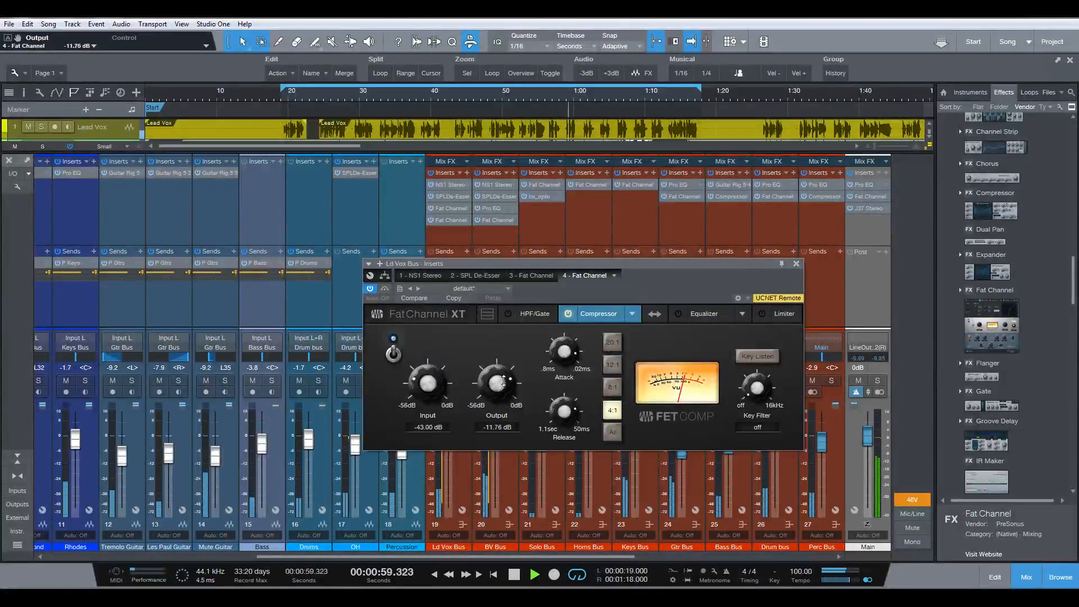
key(space)
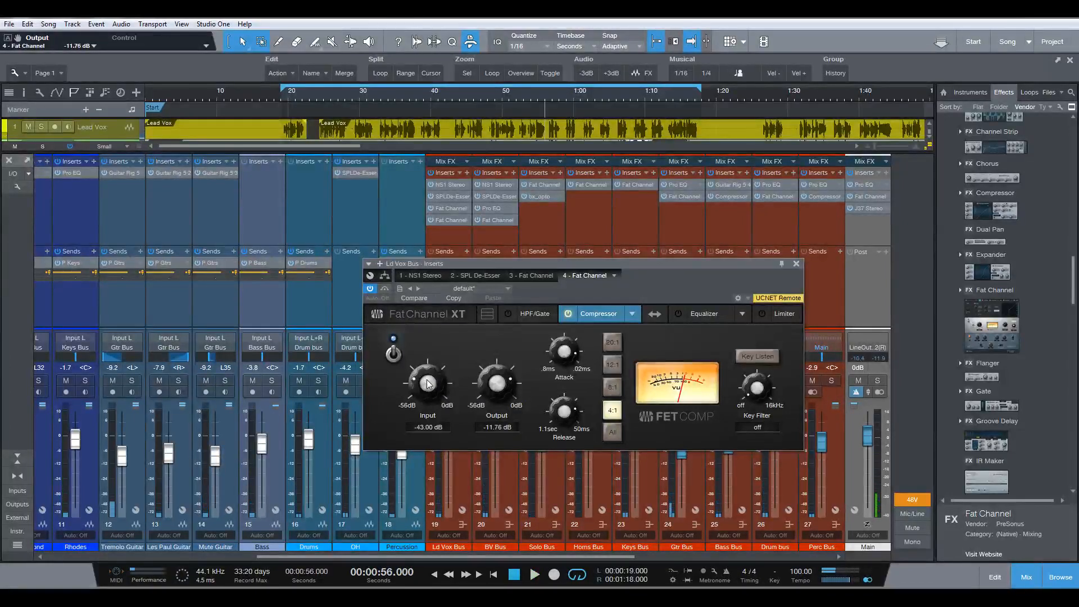
During playback from 0:56.000, set the FET compressor's input to -26.76 dB and lower its output to -19.04 dB
drag(427, 379, 443, 366)
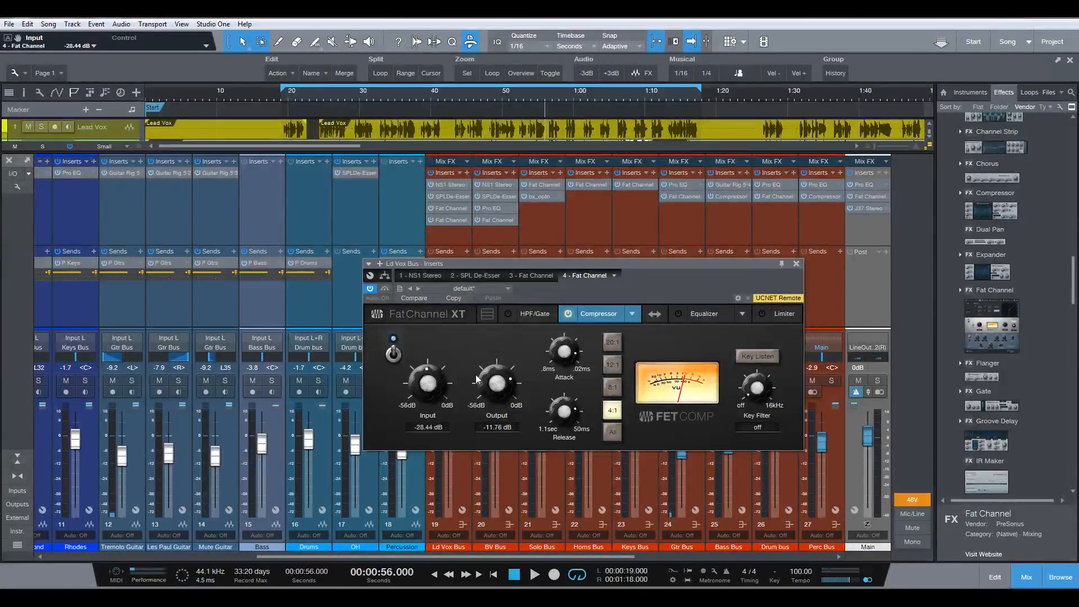
key(space)
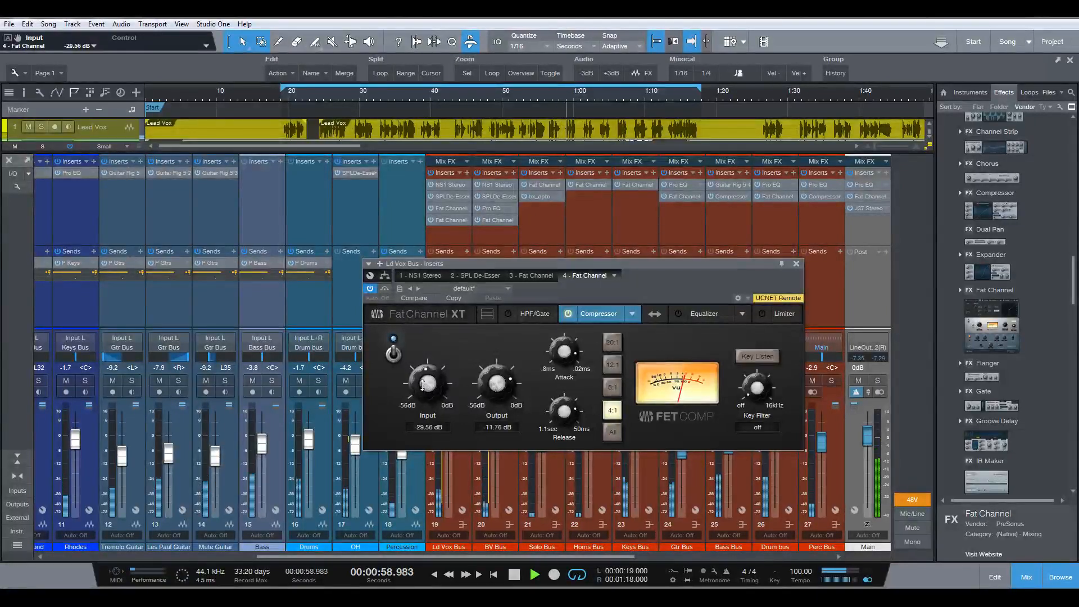
drag(423, 384, 423, 387)
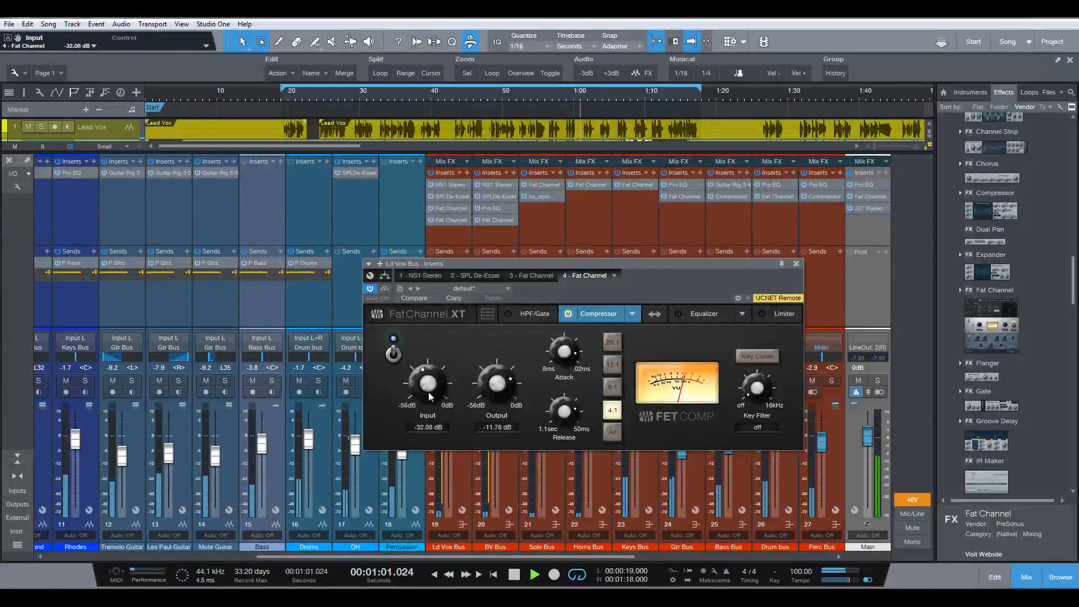
drag(497, 387, 496, 397)
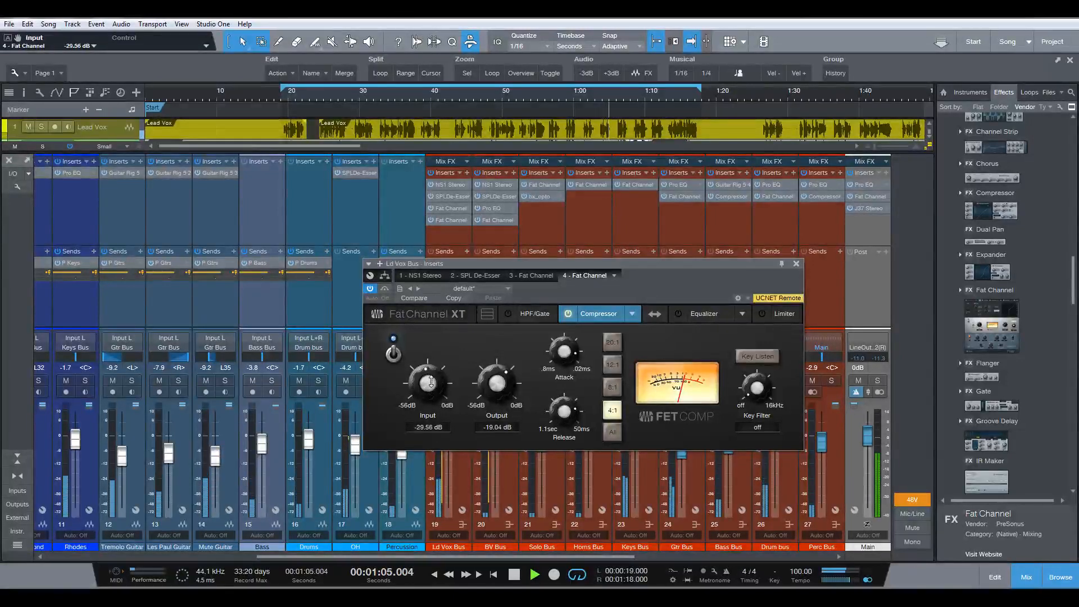
mouse_move(431, 382)
mouse_down()
mouse_move(439, 369)
mouse_move(432, 383)
mouse_up()
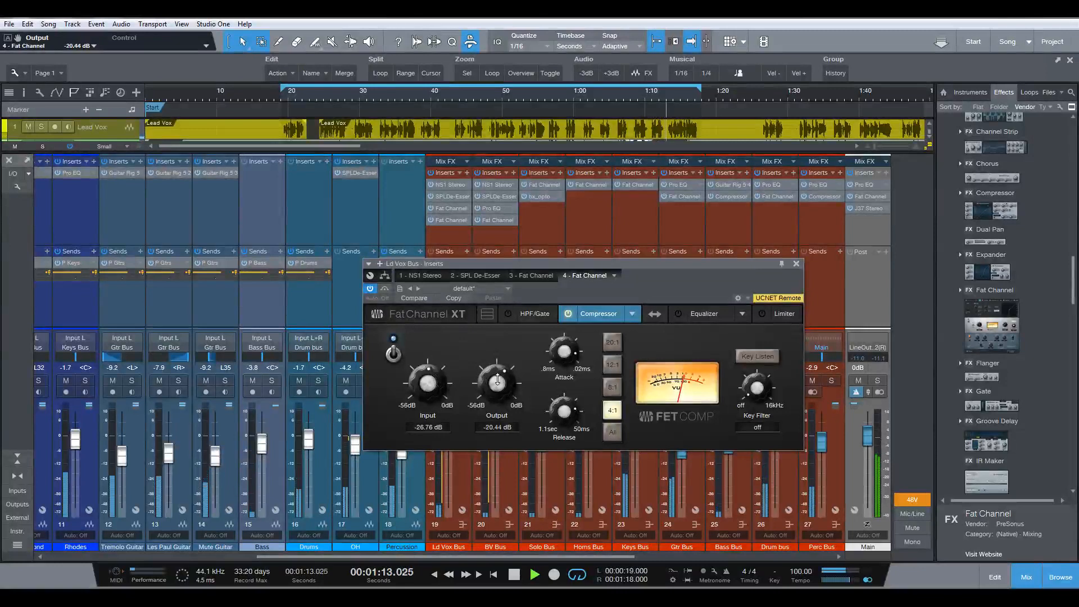
With the mix playing, set the FET compressor's attack to 0.80 ms and fine-tune its output to -17.08 dB
drag(499, 376, 500, 384)
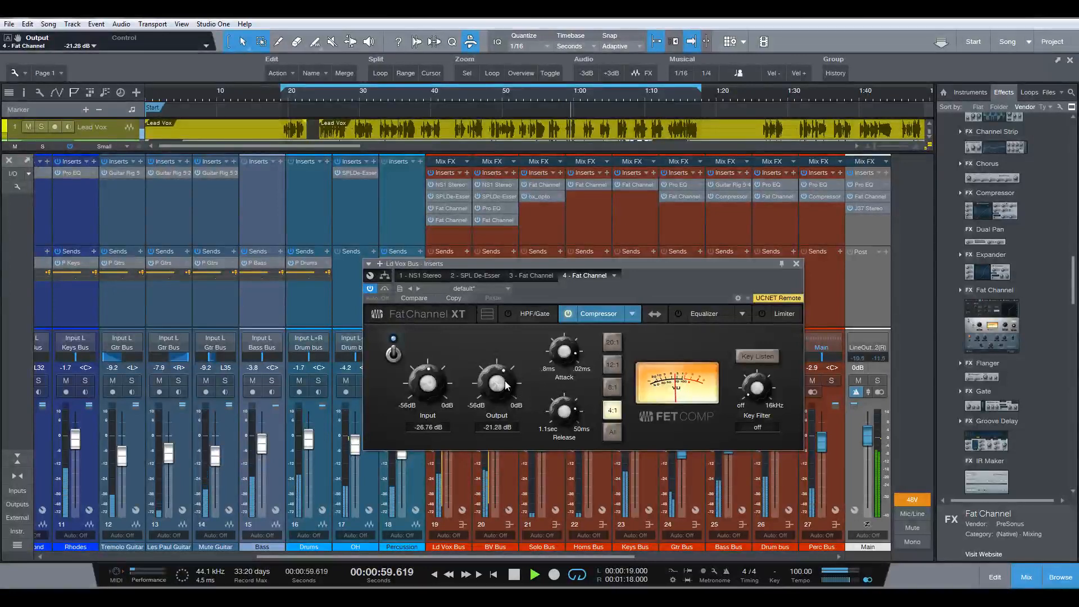
drag(508, 385, 510, 383)
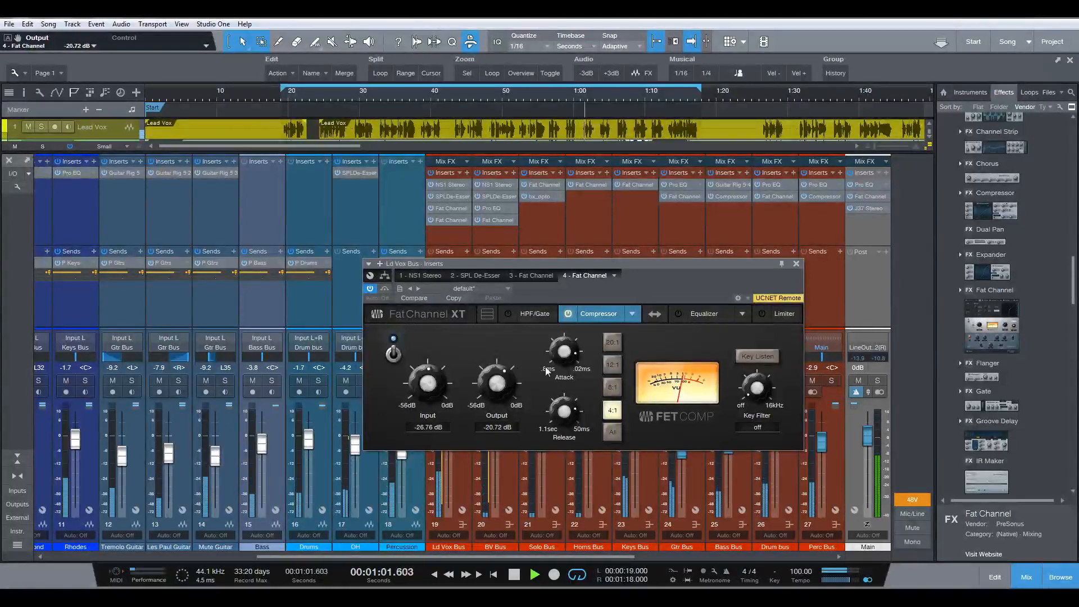
click(565, 351)
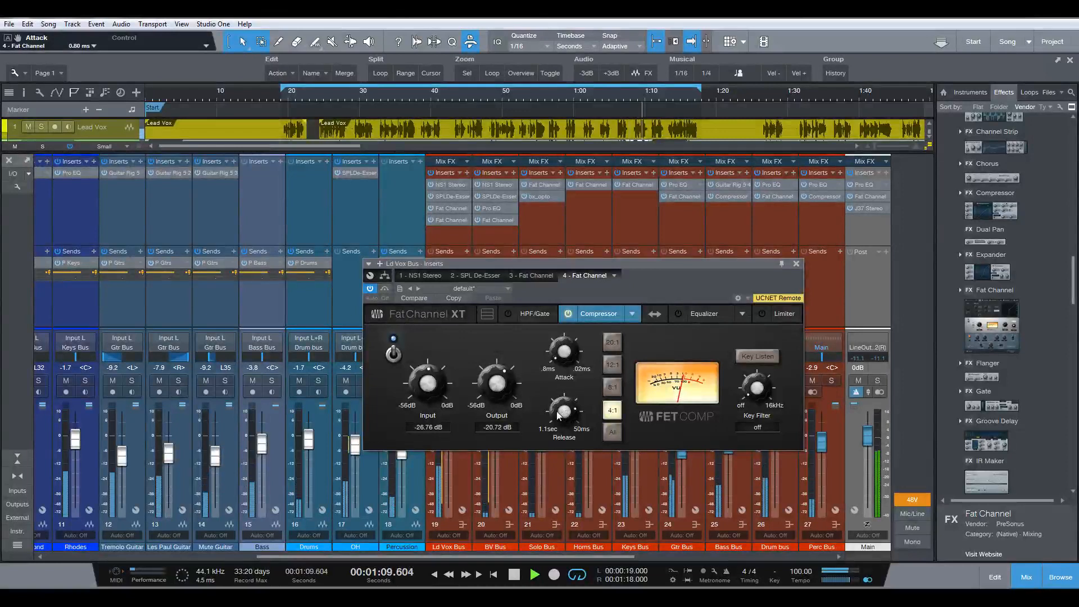
drag(505, 385, 505, 380)
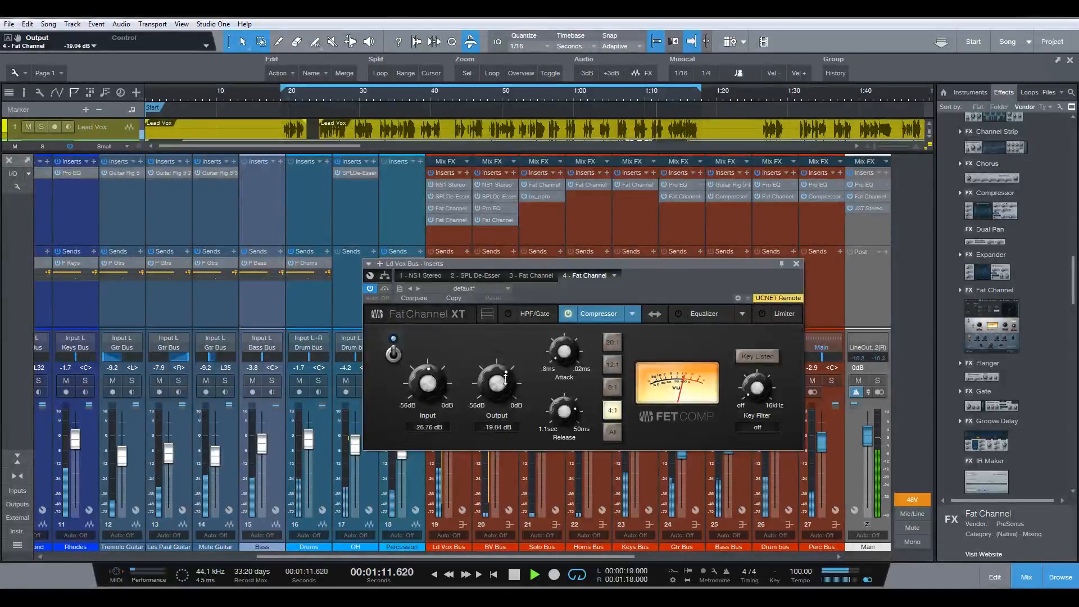
key(space)
key(space)
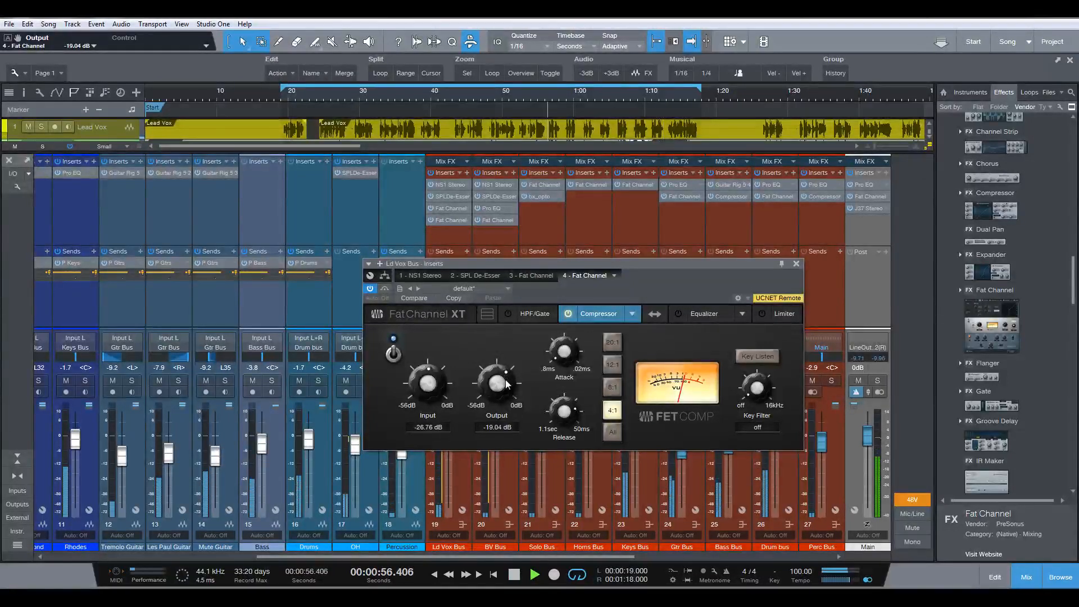
drag(501, 383, 503, 381)
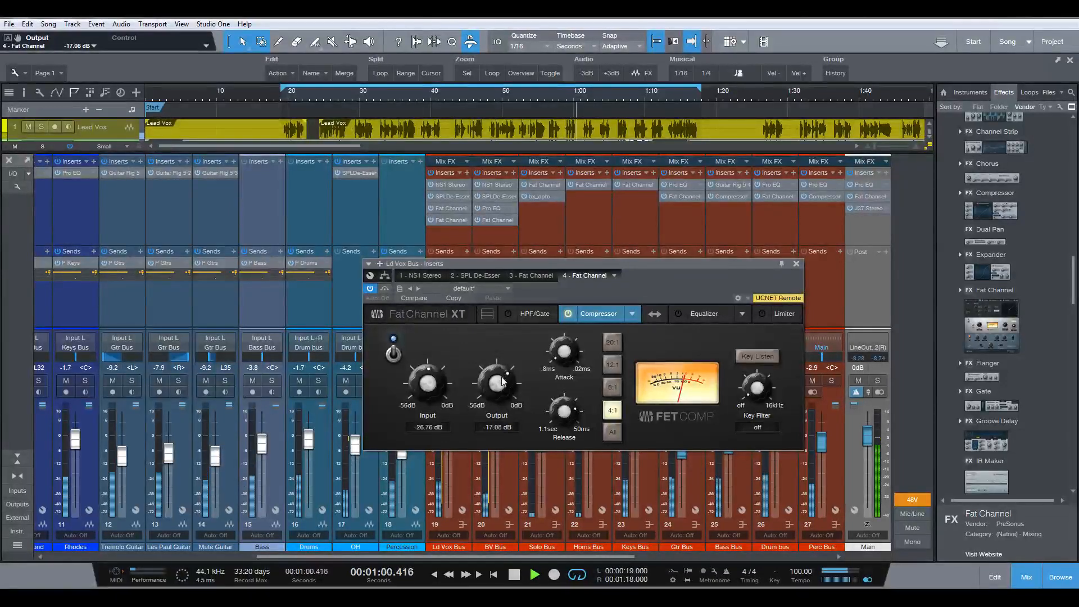
Compare the lead vocals in the mix with the FET compressor off and on, and stop playback
click(569, 314)
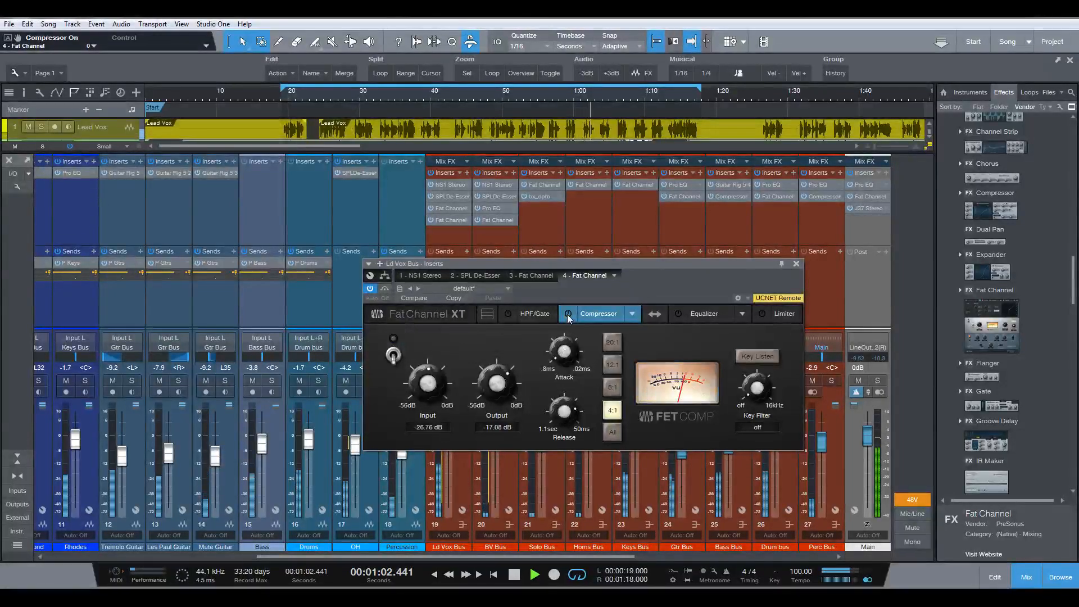
click(569, 314)
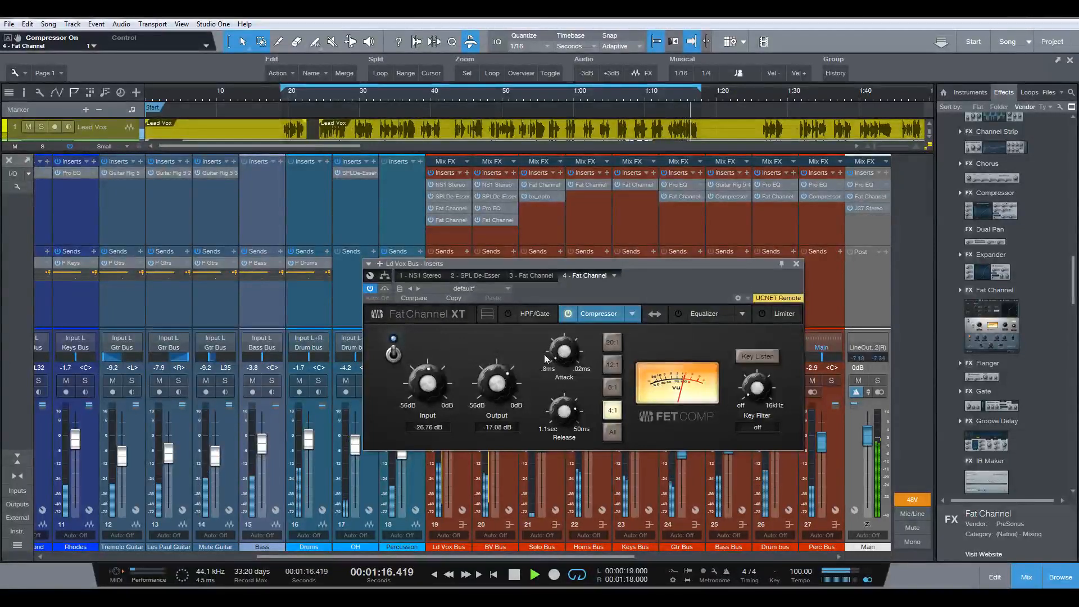
key(space)
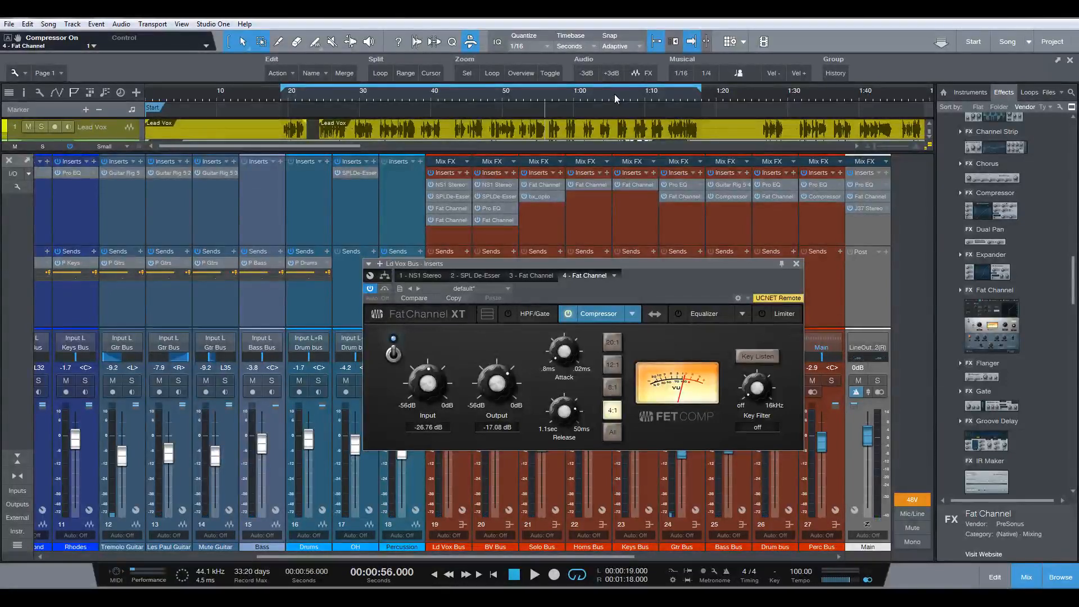
Play the mix from 1:06.000, switch the FET compressor off for comparison and stop playback
click(615, 93)
key(space)
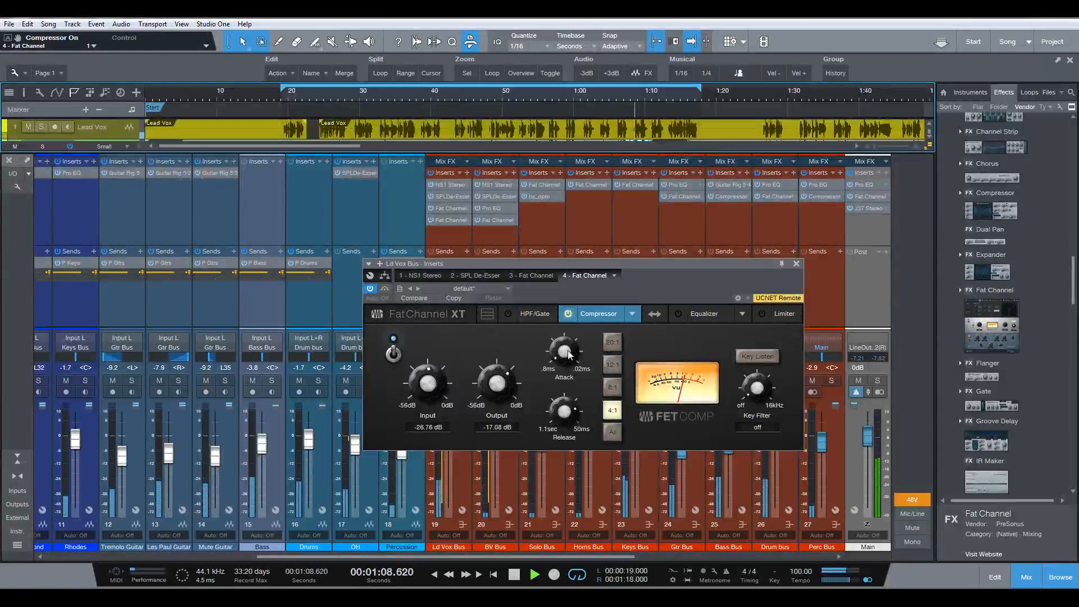
click(570, 317)
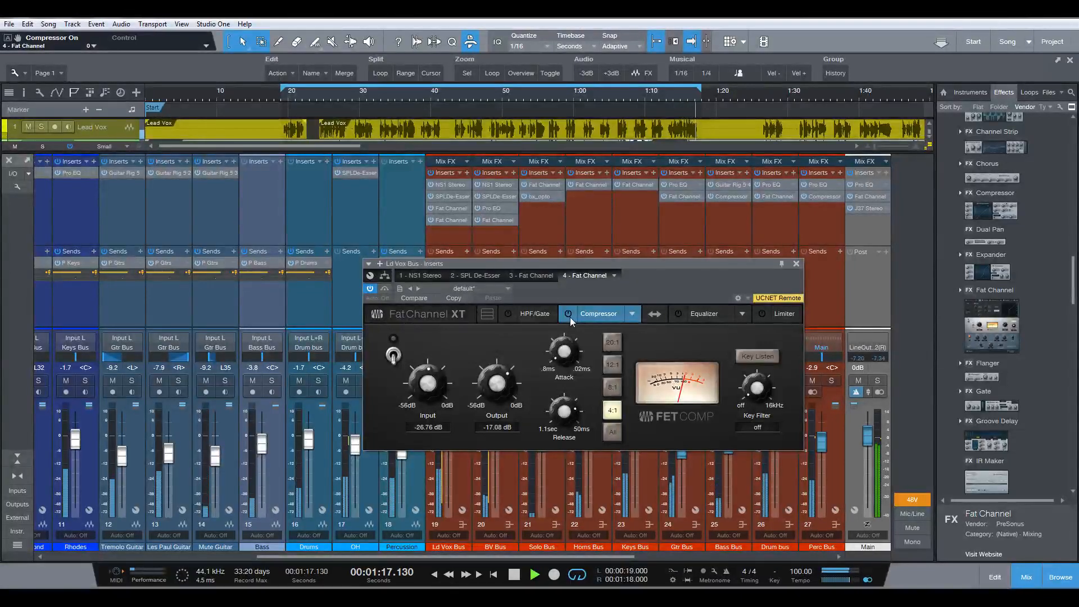
key(space)
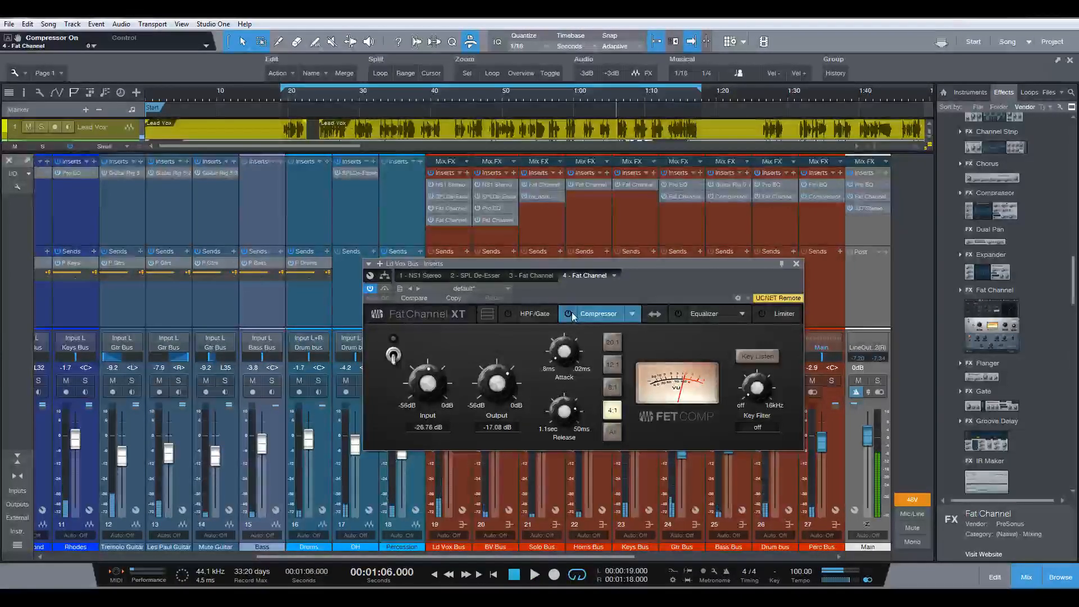
Close the FET compressor and remove its Fat Channel, the fourth insert, from the Ld Vox Bus
click(797, 264)
right_click(467, 223)
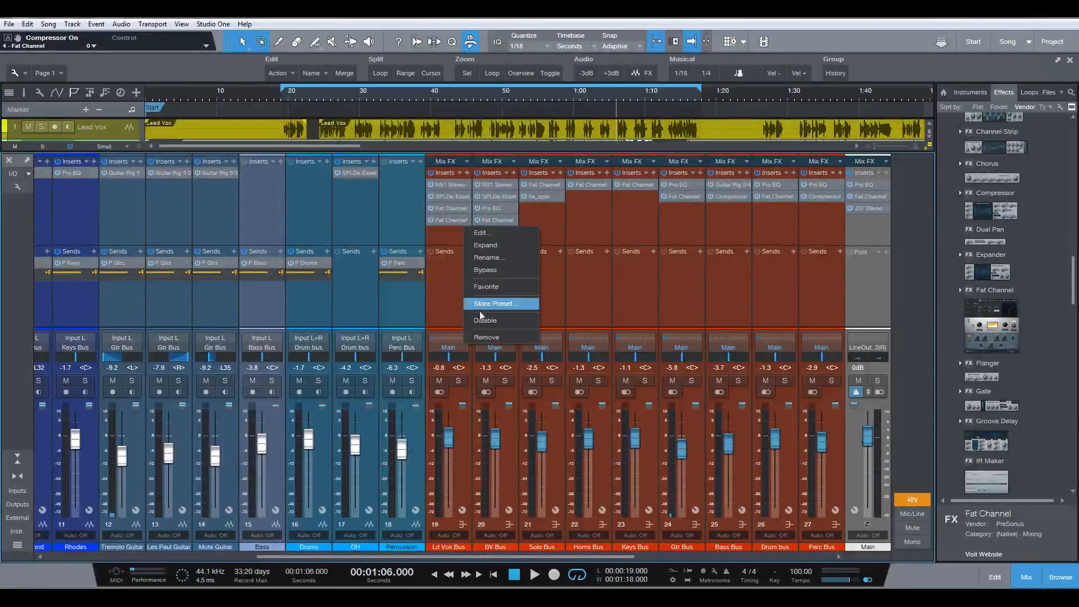
click(486, 337)
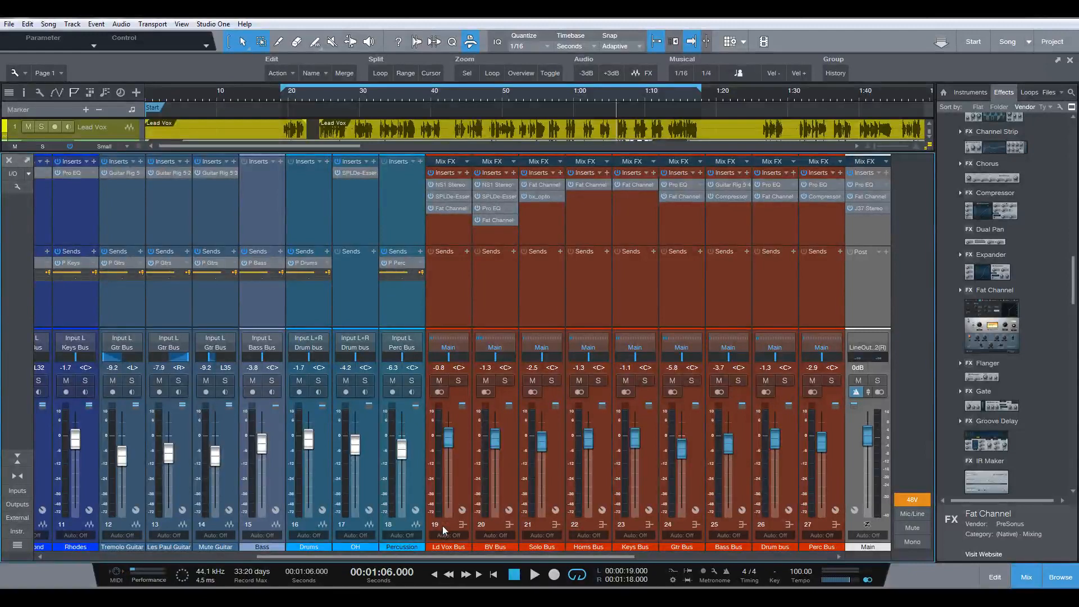
Play back the full mix to hear the lead vocals without the FET compressor, and stop playback
drag(437, 557, 441, 555)
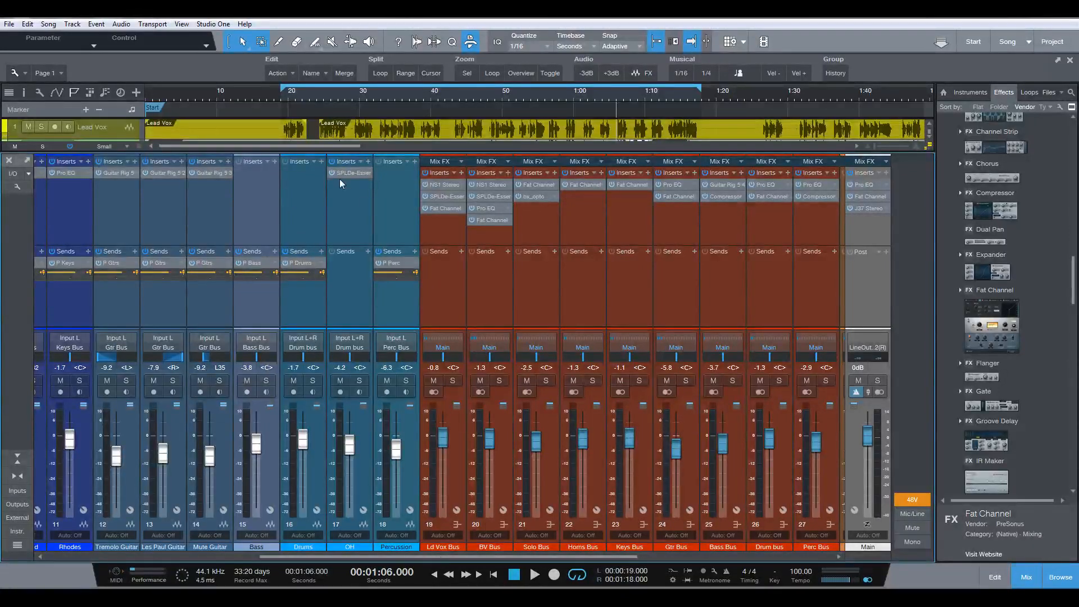
click(564, 98)
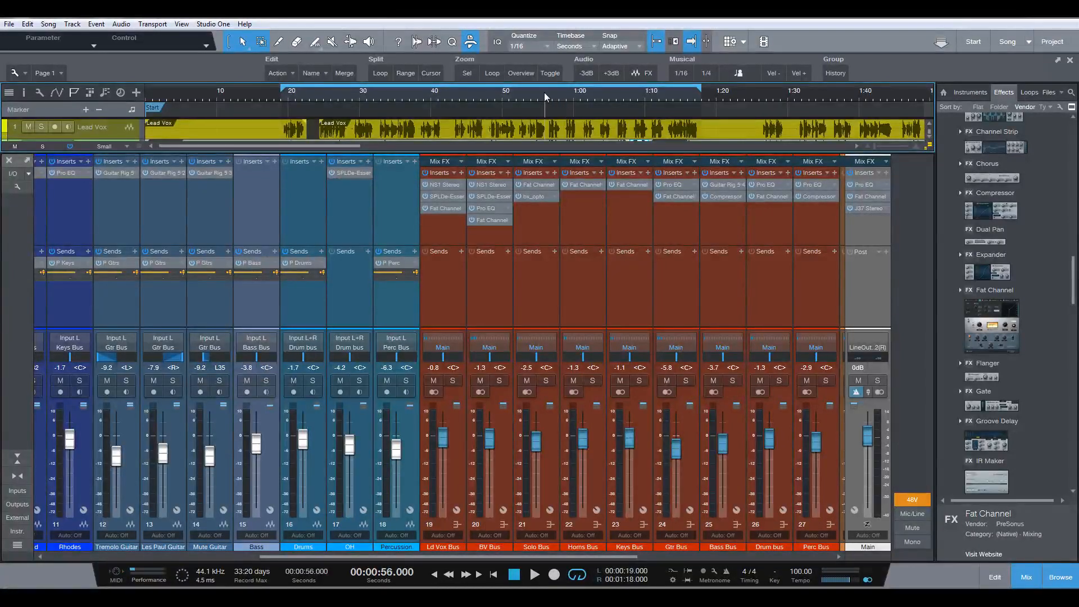
click(544, 92)
key(space)
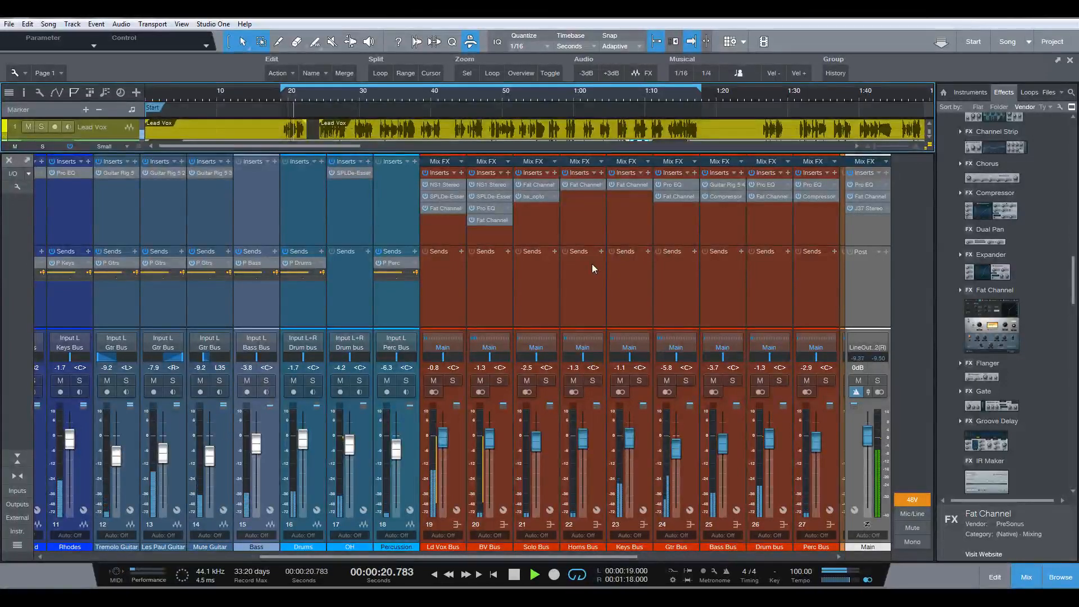
key(space)
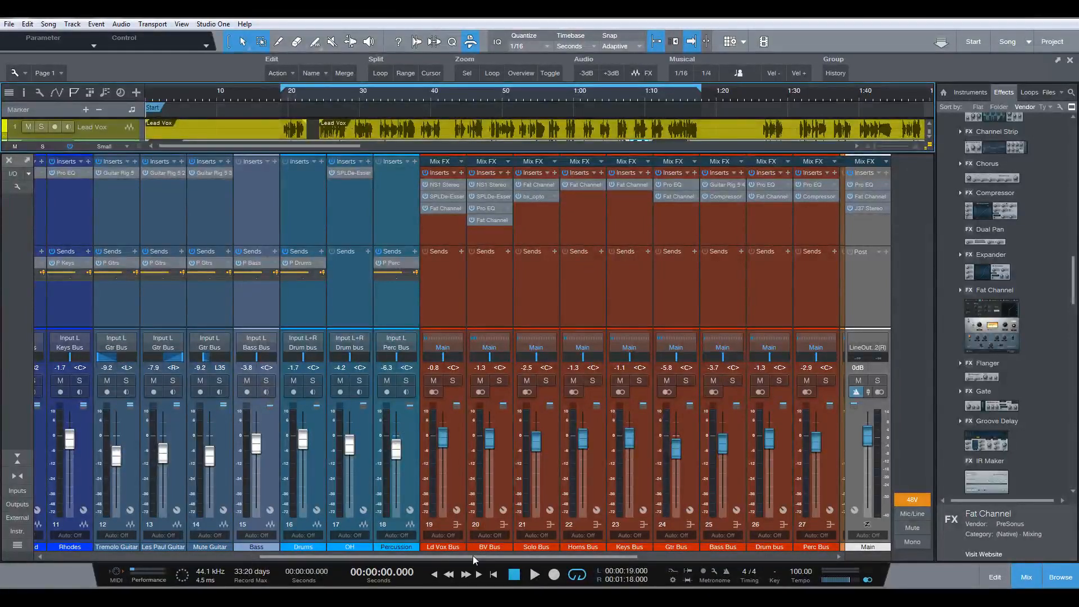
Look over the mixer channels from the Lead Vox track through the buses to the P Ld Vox channel
drag(473, 555, 198, 525)
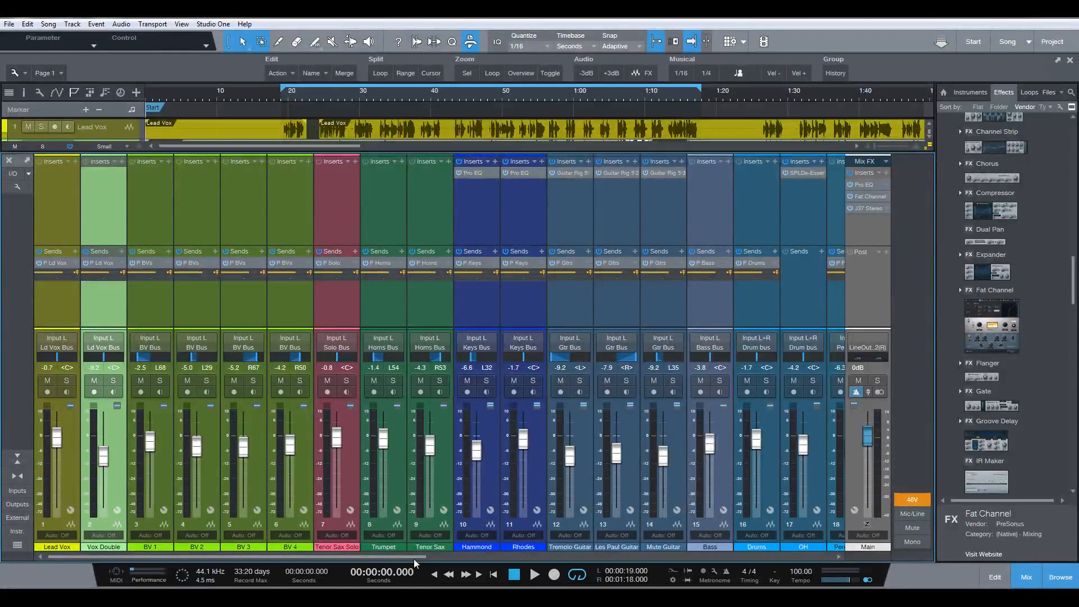
drag(414, 558, 701, 558)
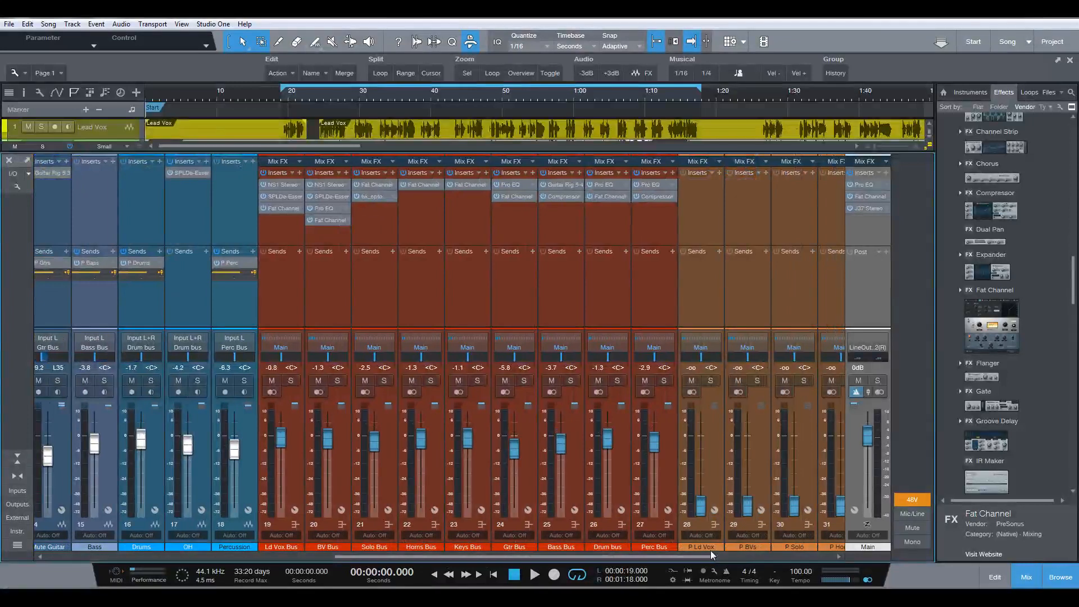